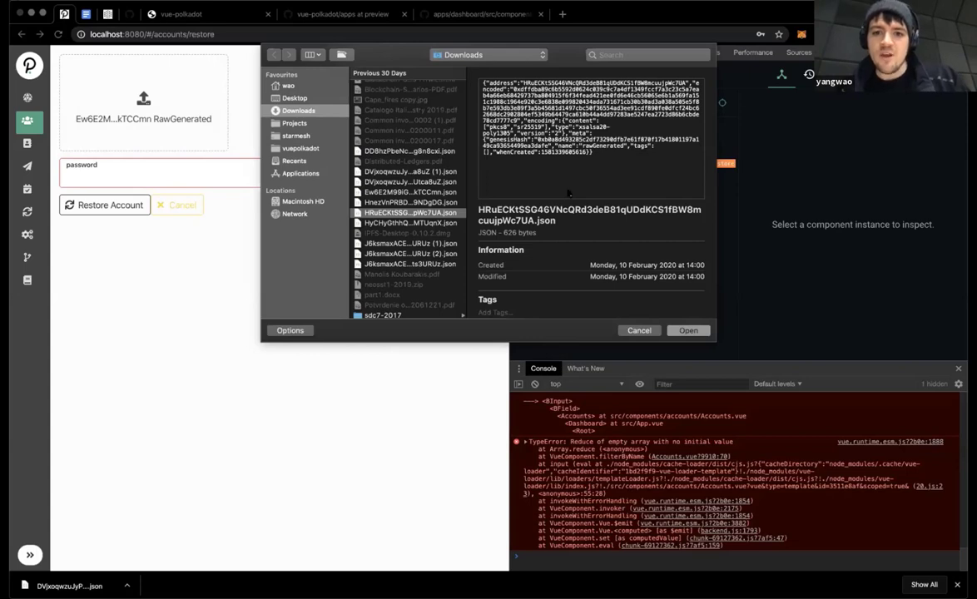
# Step: Load the rawGenerated JSON backup, enter its password, and restore the account
pyautogui.click(686, 331)
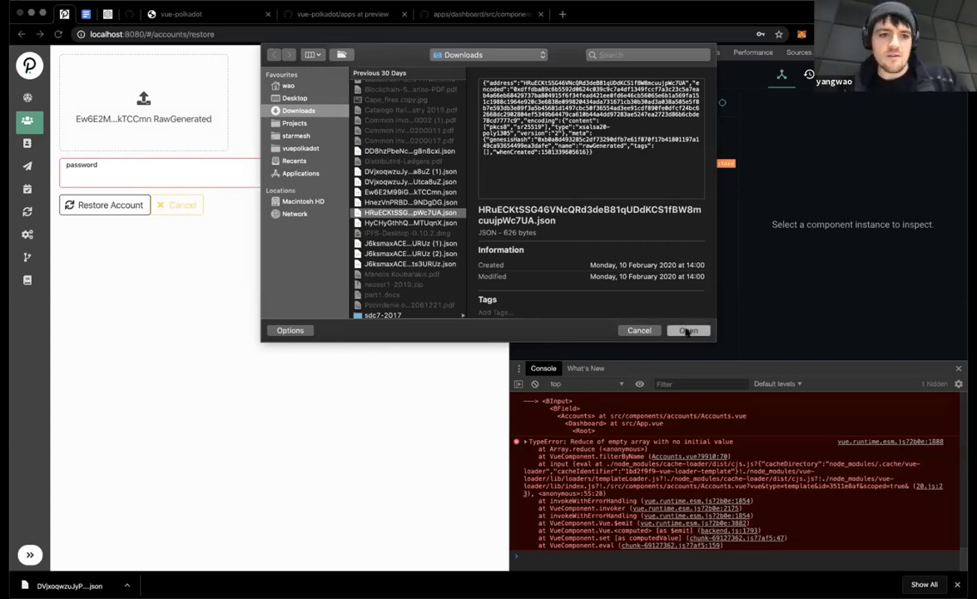
pyautogui.click(131, 177)
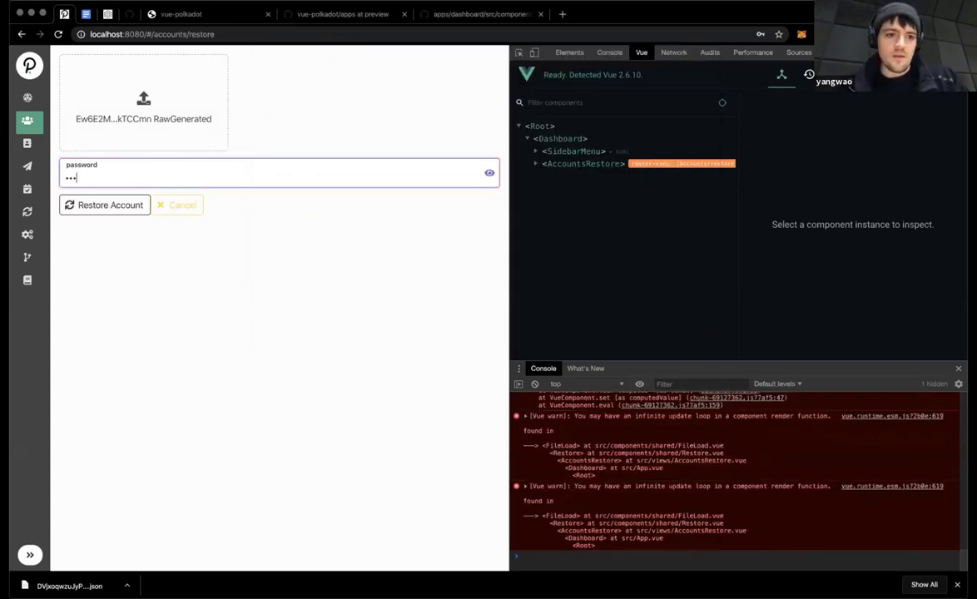
pyautogui.click(90, 208)
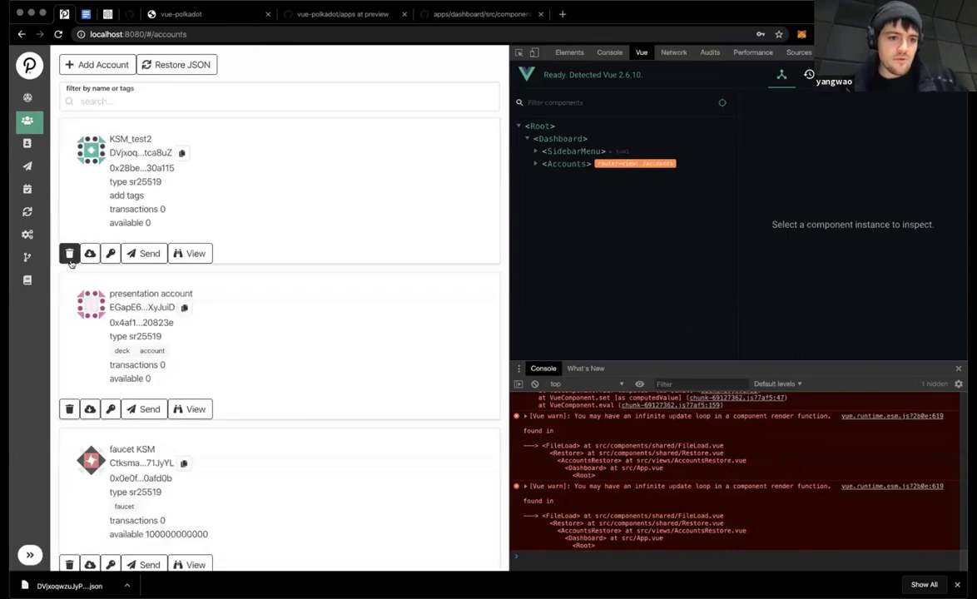
pyautogui.scroll(-5, 69, 258)
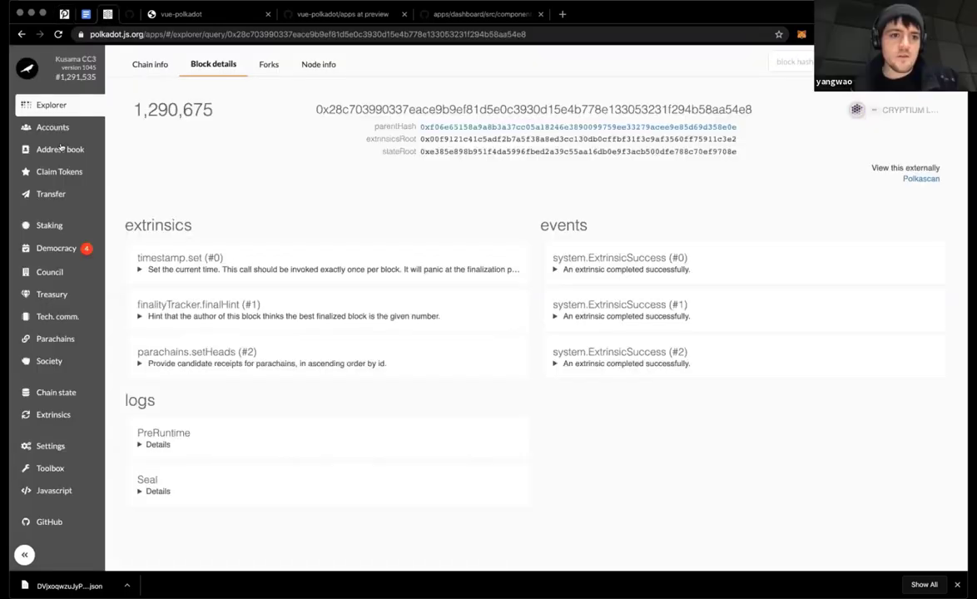
# Step: Restore KSM_TEST2 from its JSON backup in Polkadot.js Apps, then return to the vue-polkadot tab
pyautogui.click(50, 126)
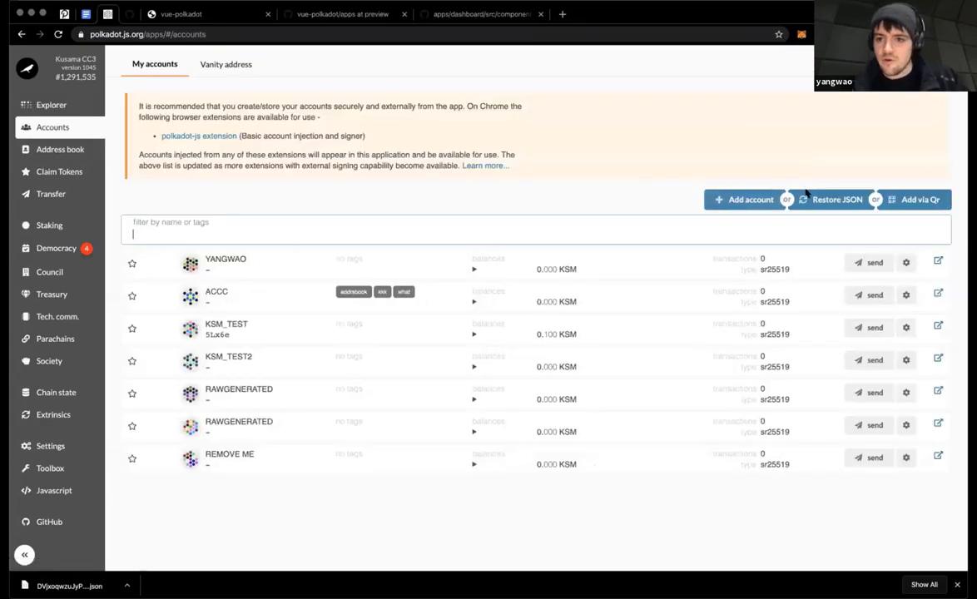
pyautogui.click(832, 199)
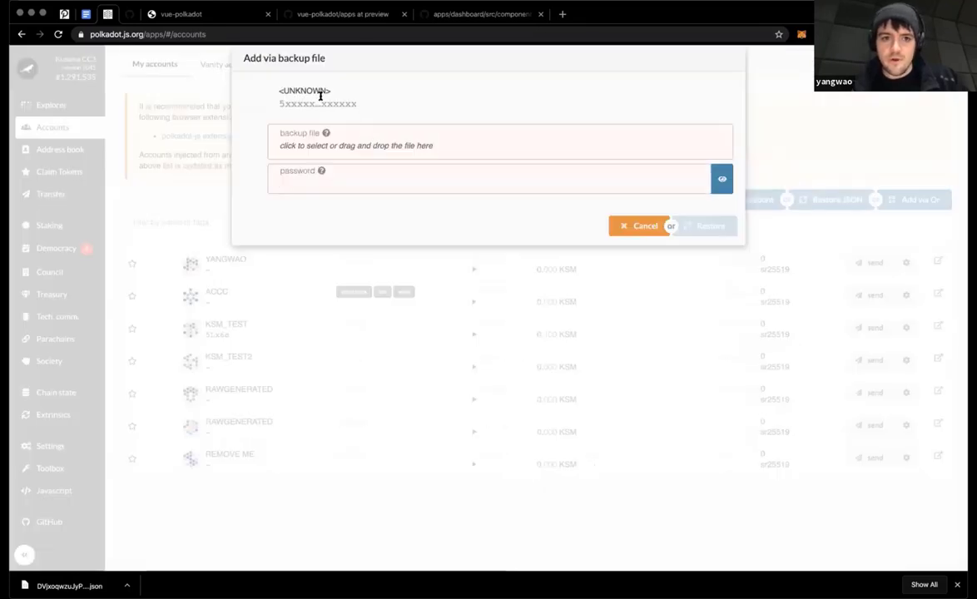
pyautogui.click(288, 146)
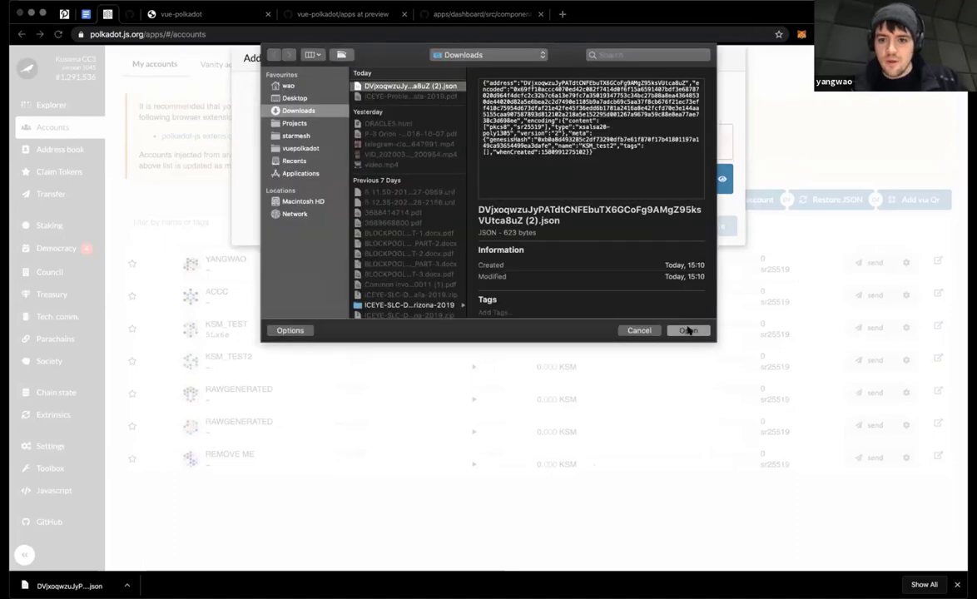
pyautogui.click(687, 331)
pyautogui.click(375, 187)
pyautogui.write('••••')
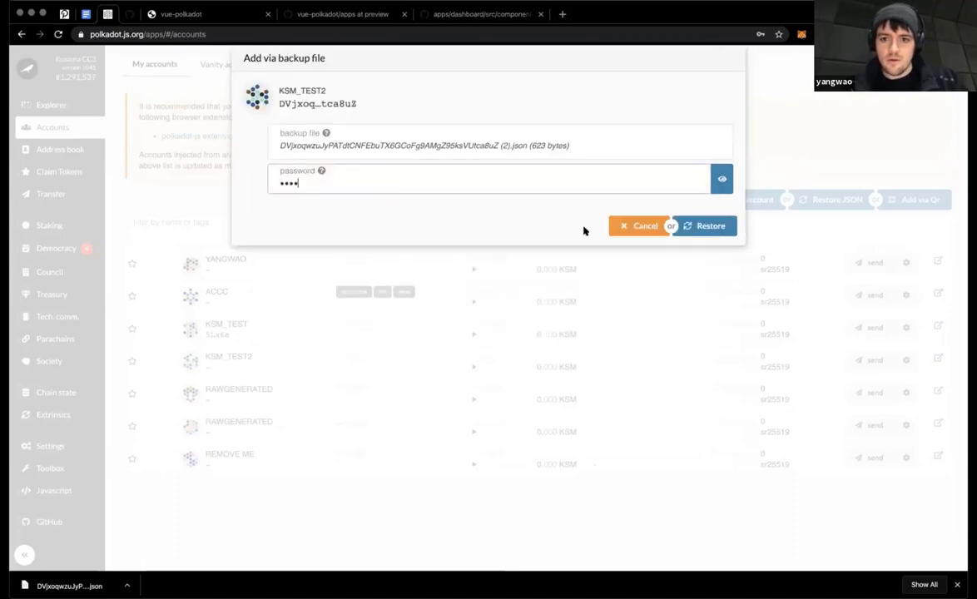
pyautogui.click(690, 222)
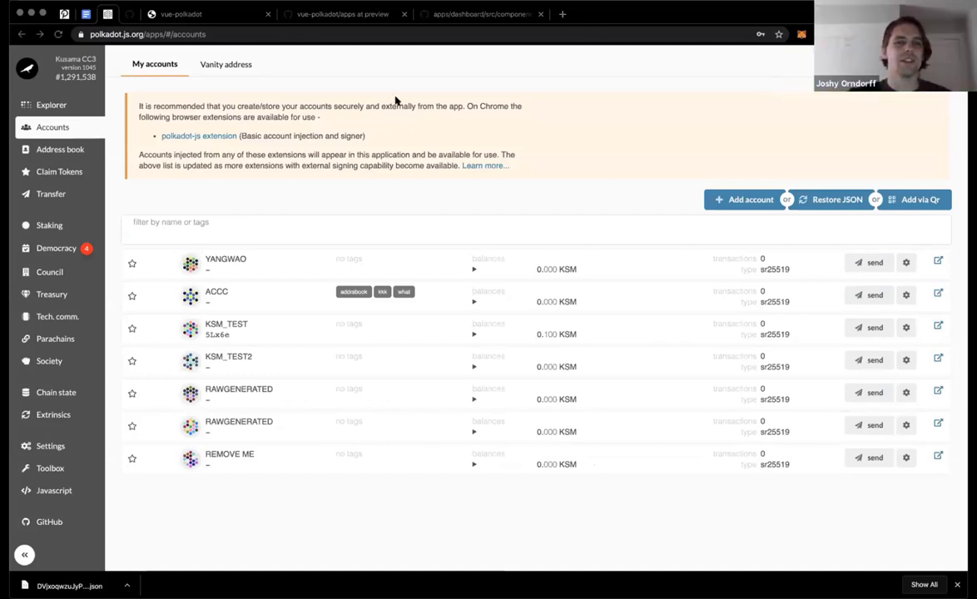
pyautogui.click(62, 15)
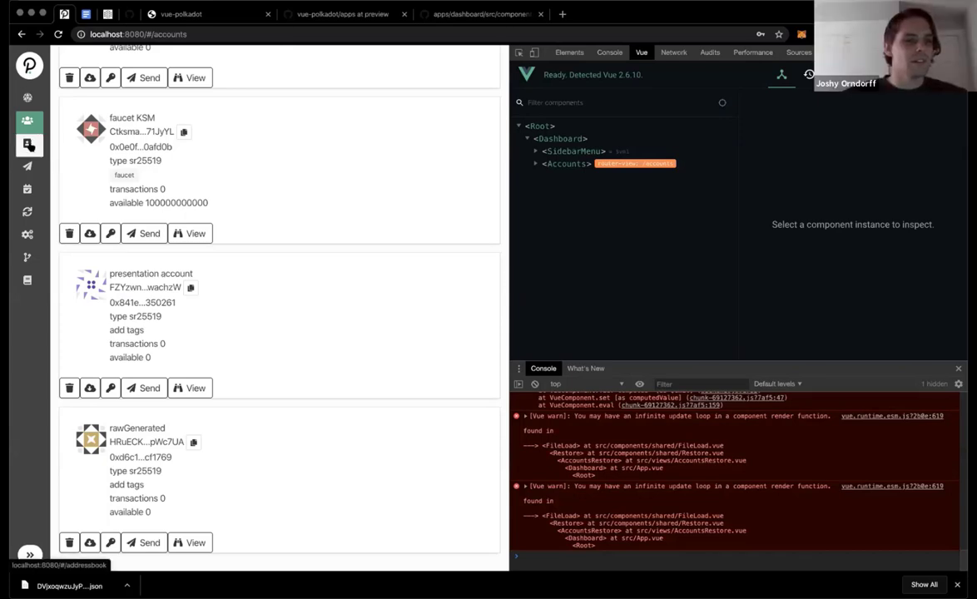
# Step: Copy rawGenerated's address from the vue-polkadot accounts list
pyautogui.click(29, 145)
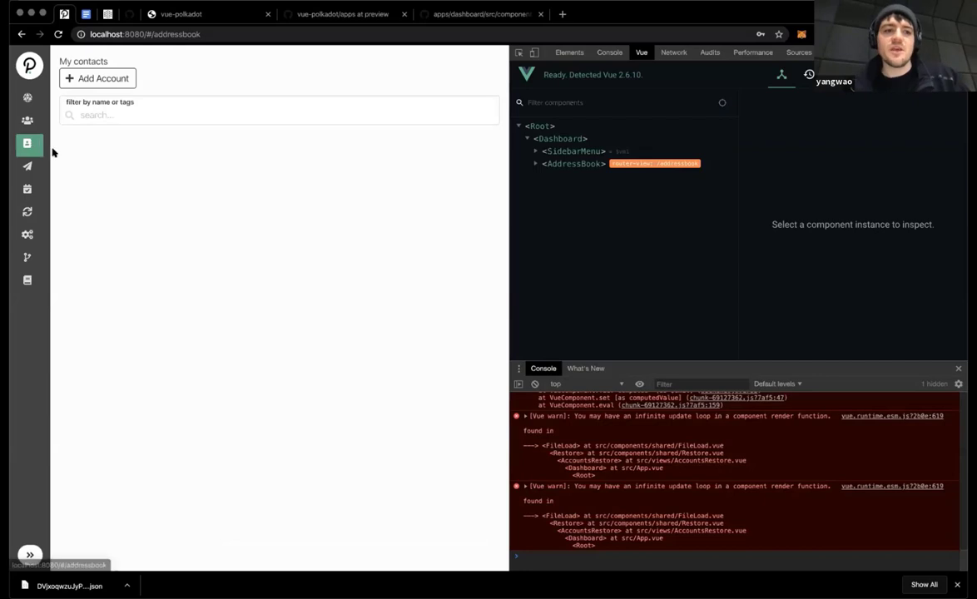
pyautogui.click(68, 74)
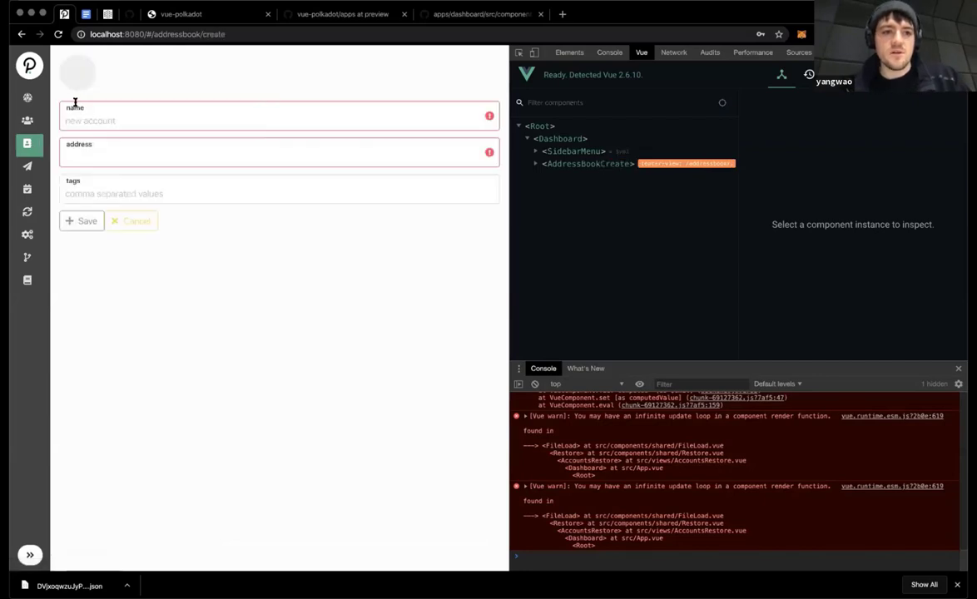
pyautogui.click(30, 120)
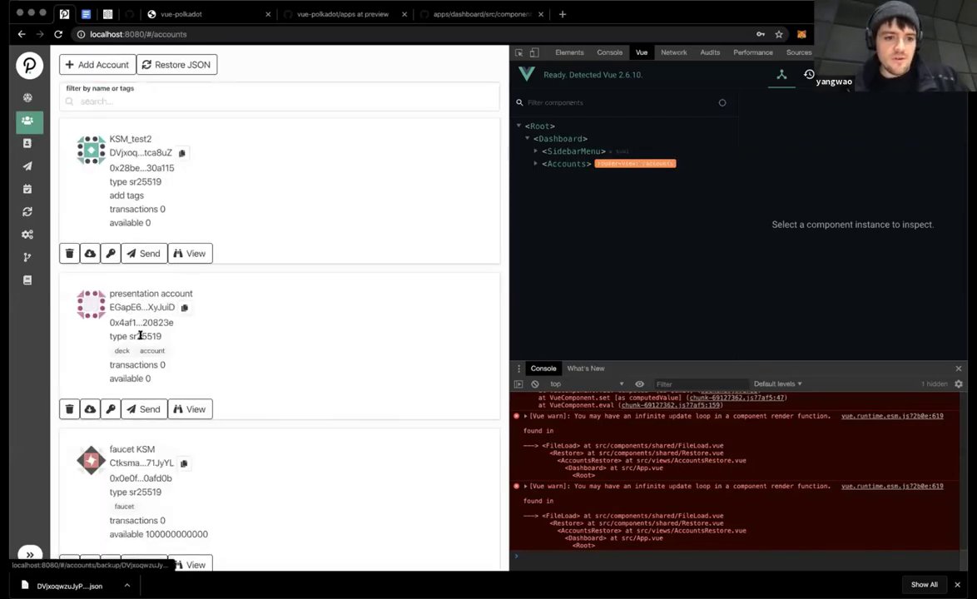
pyautogui.scroll(-5, 156, 490)
pyautogui.click(193, 442)
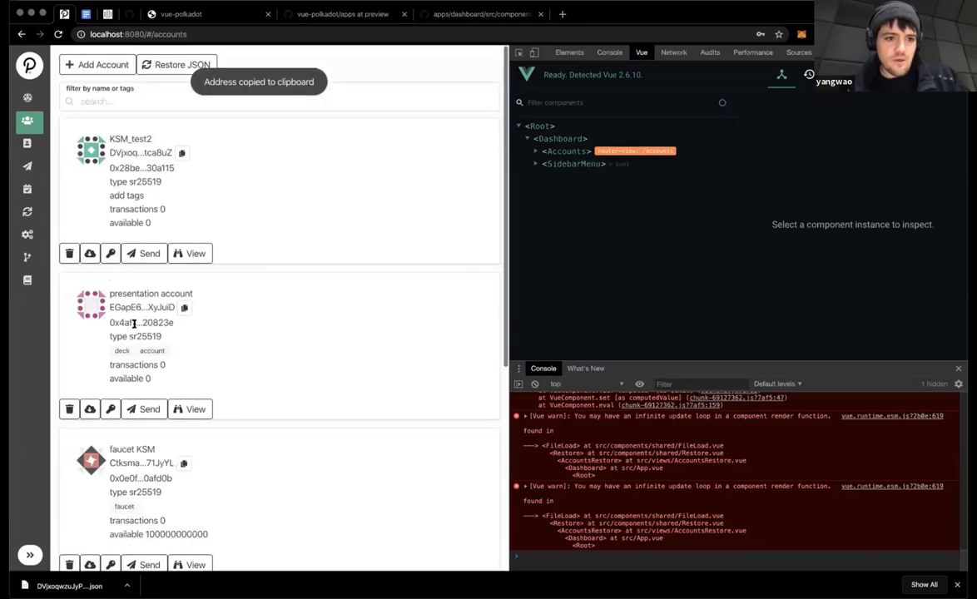
# Step: Start a new address book contact named 'addressbook account' with rawGenerated's address pasted in
pyautogui.click(27, 143)
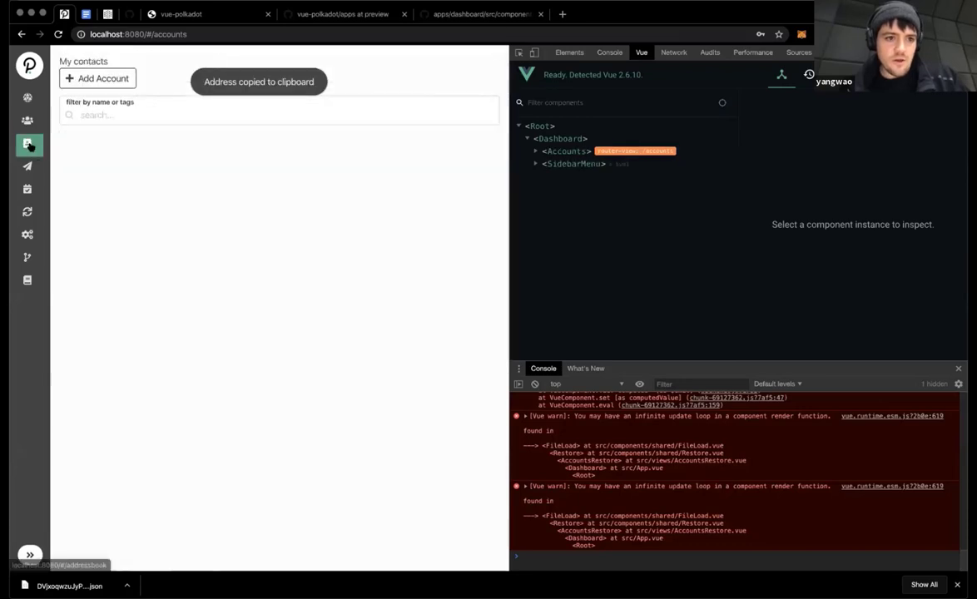
pyautogui.click(81, 77)
pyautogui.click(98, 121)
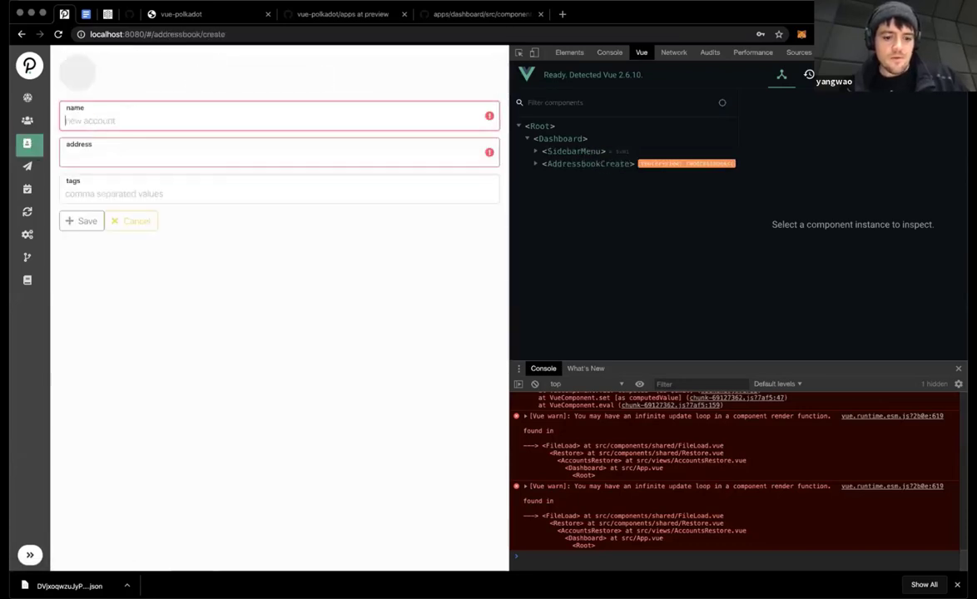
pyautogui.write('addressbook account')
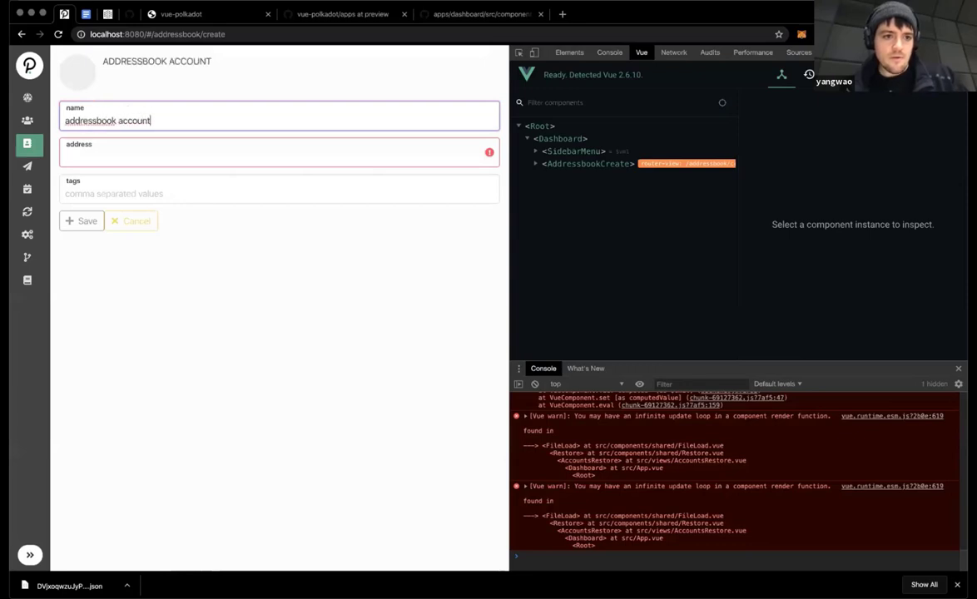
pyautogui.press('Tab')
pyautogui.hotkey('ctrl', 'v')
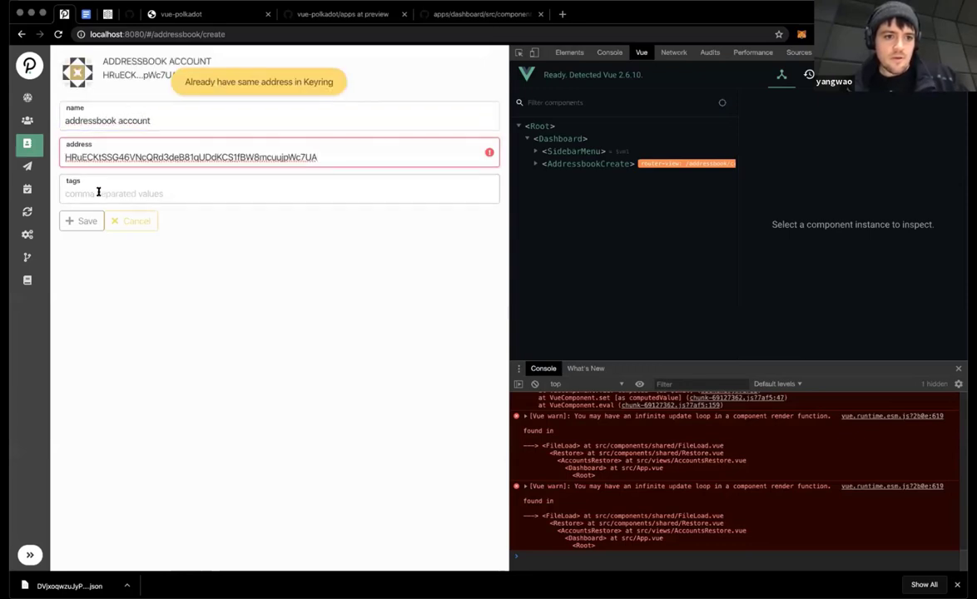
# Step: Inspect the pasted address's HRuEC prefix, then go to the wallet settings
pyautogui.click(98, 193)
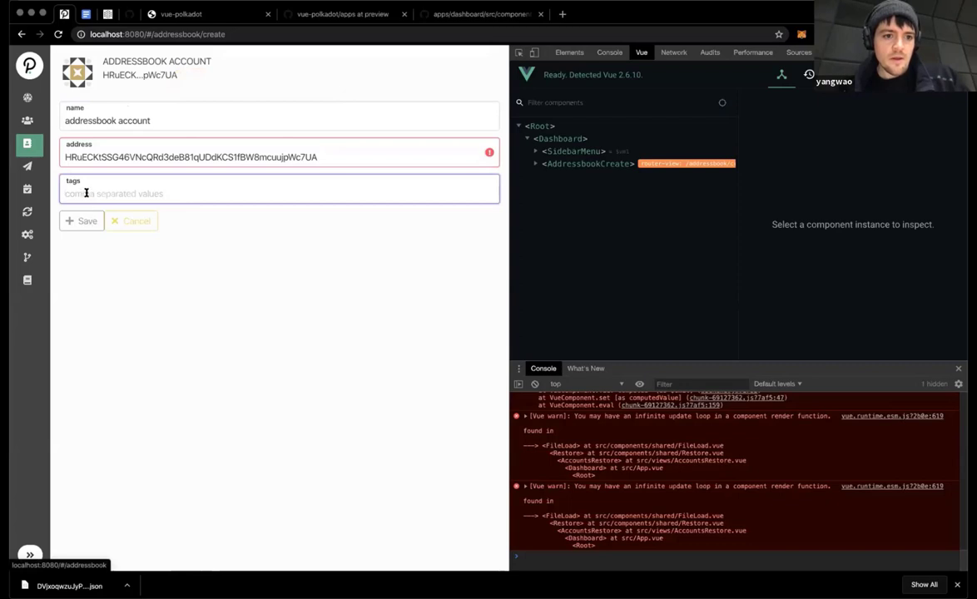
pyautogui.click(321, 154)
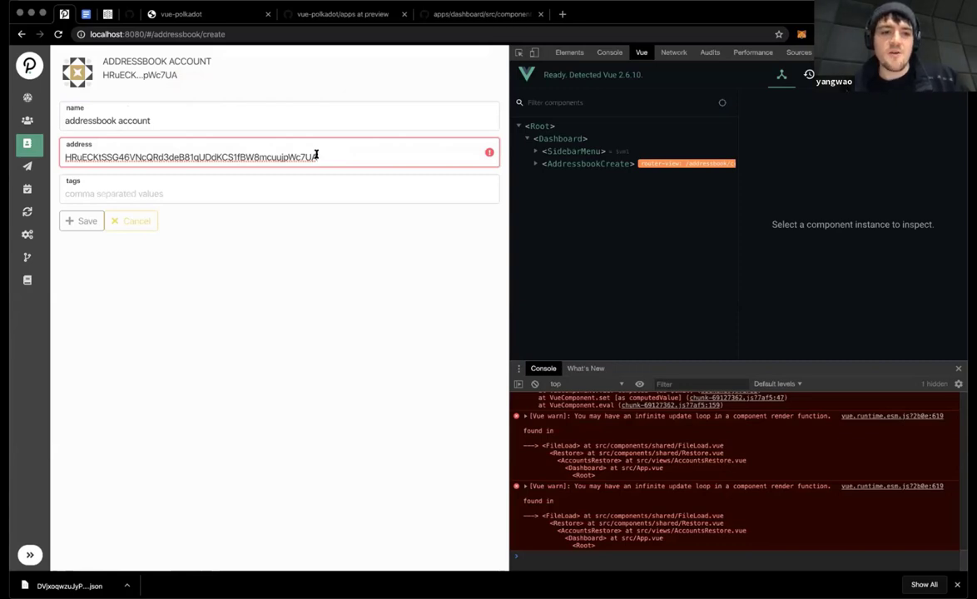
pyautogui.moveTo(111, 156)
pyautogui.mouseDown()
pyautogui.moveTo(62, 154)
pyautogui.moveTo(113, 156)
pyautogui.mouseUp()
pyautogui.click(62, 153)
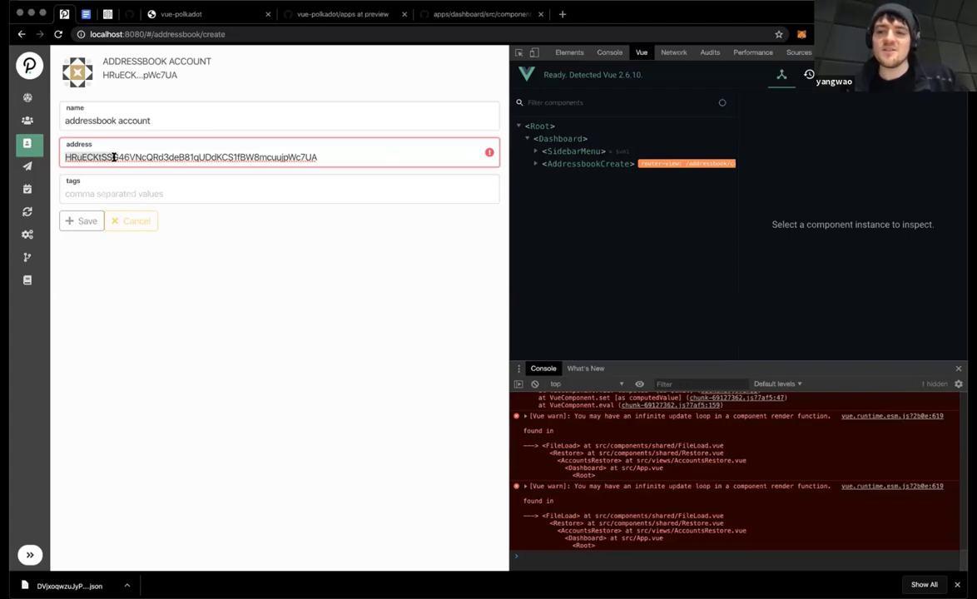
pyautogui.moveTo(113, 156); pyautogui.dragTo(88, 156)
pyautogui.click(88, 156)
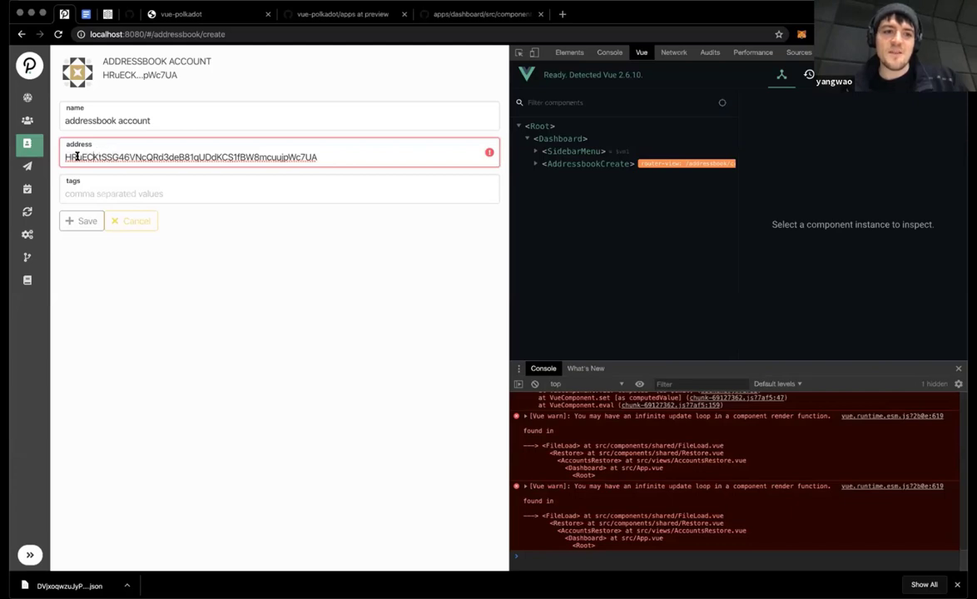
pyautogui.moveTo(65, 157); pyautogui.dragTo(96, 156)
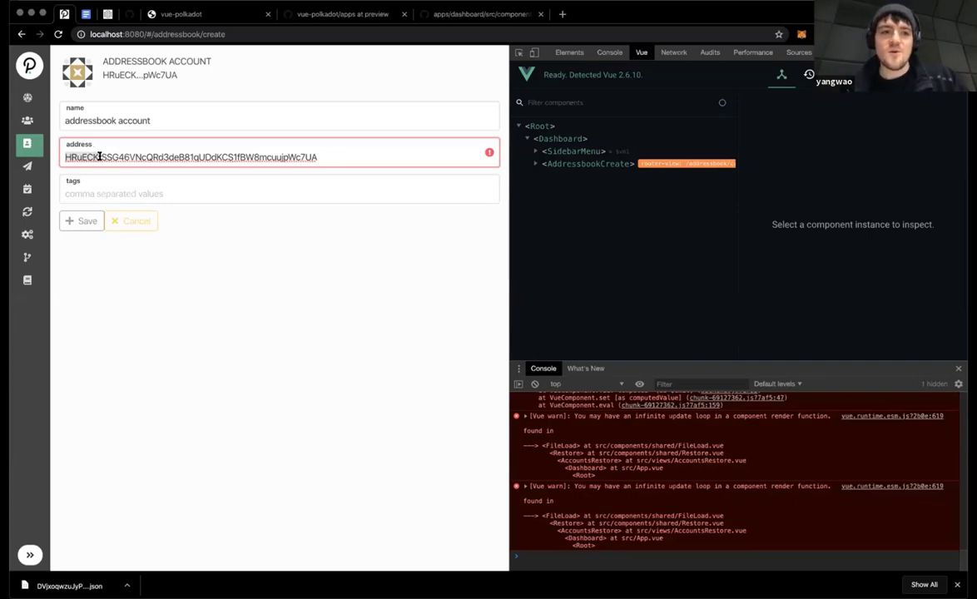
pyautogui.click(104, 157)
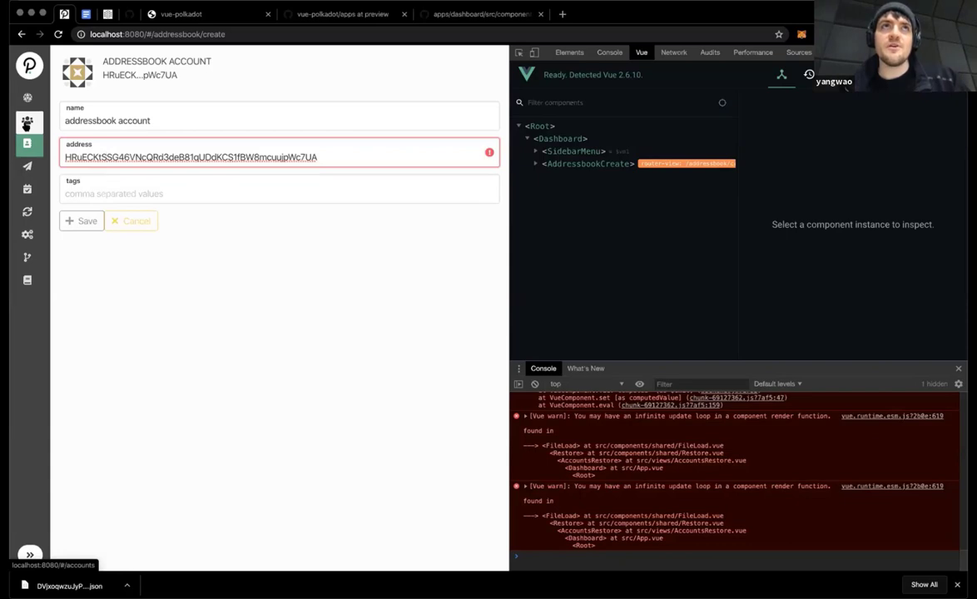
pyautogui.click(27, 233)
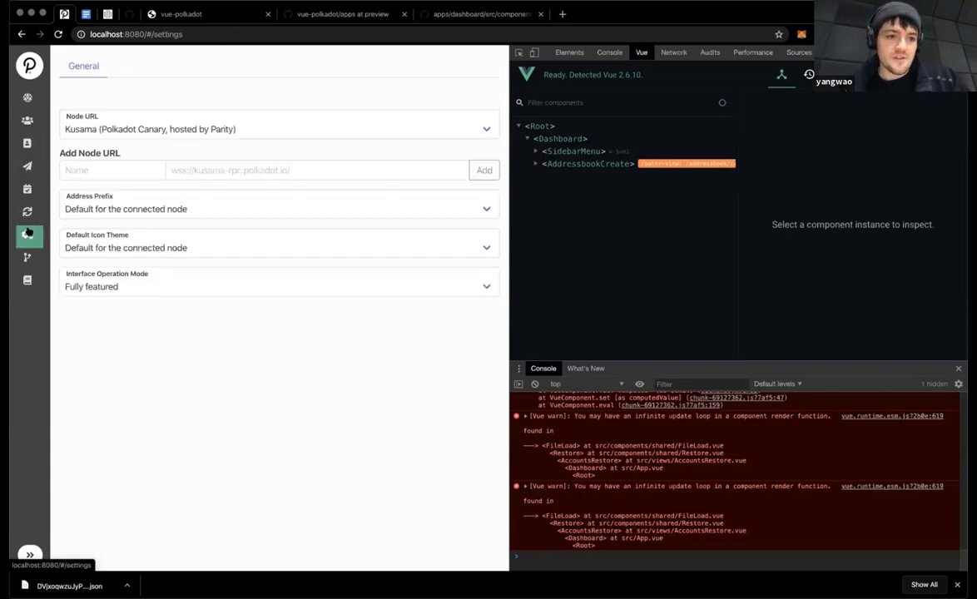
# Step: Review the Address Prefix options without changing them, then go to the Transfer page
pyautogui.click(118, 204)
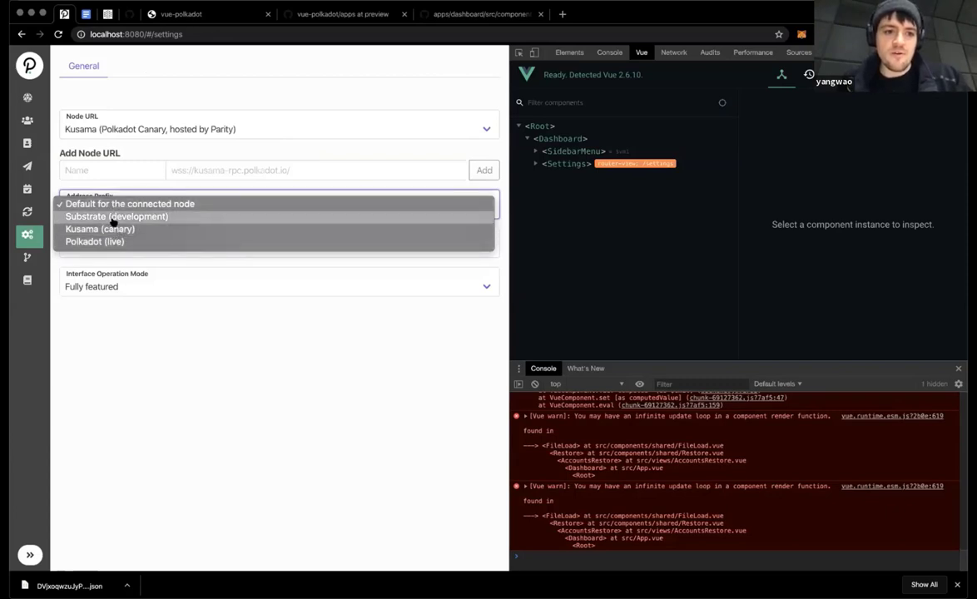
pyautogui.click(48, 139)
pyautogui.click(26, 169)
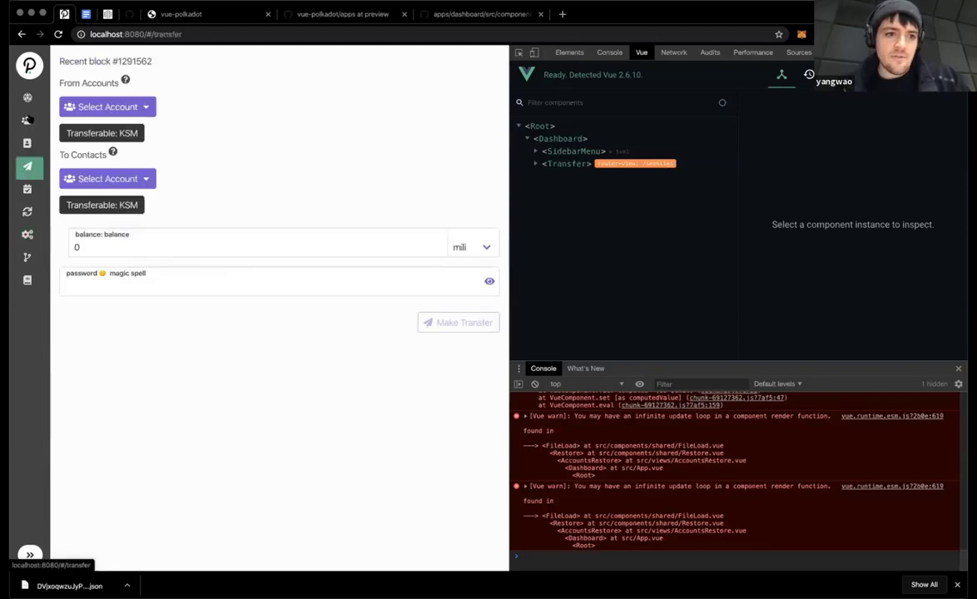
# Step: Set faucet KSM as the sender and the second presentation account as recipient
pyautogui.click(28, 120)
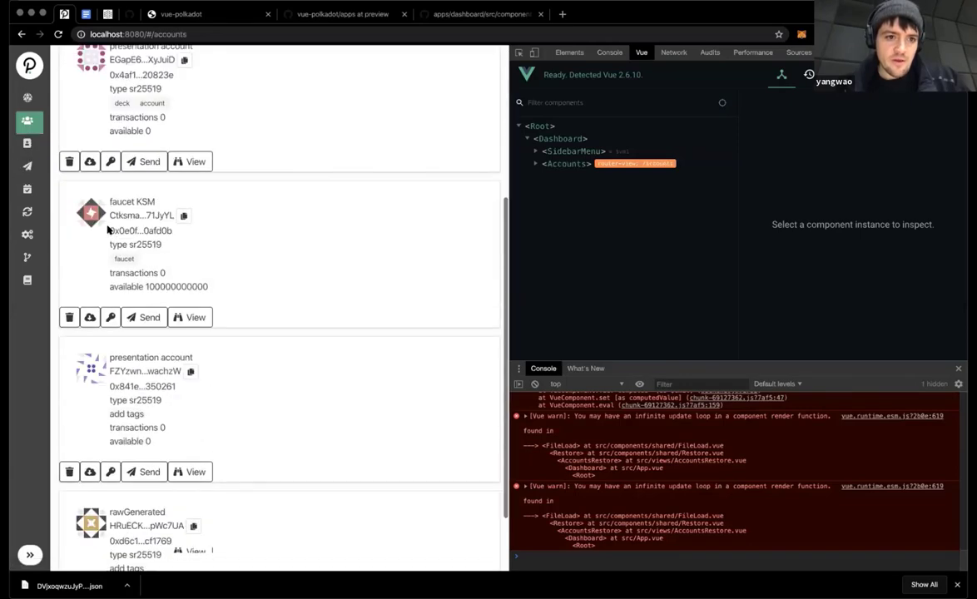
pyautogui.click(26, 166)
pyautogui.click(105, 103)
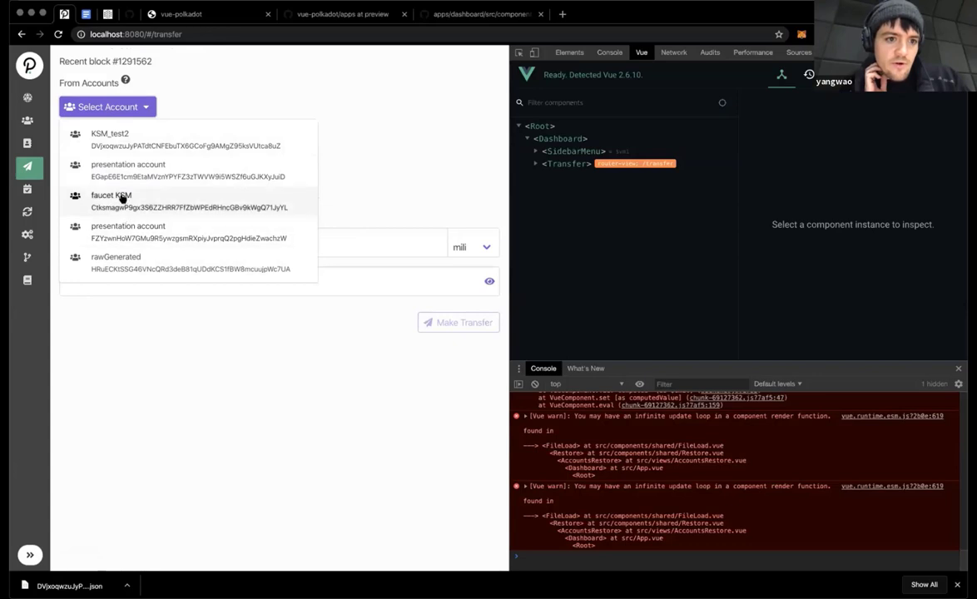
pyautogui.click(122, 198)
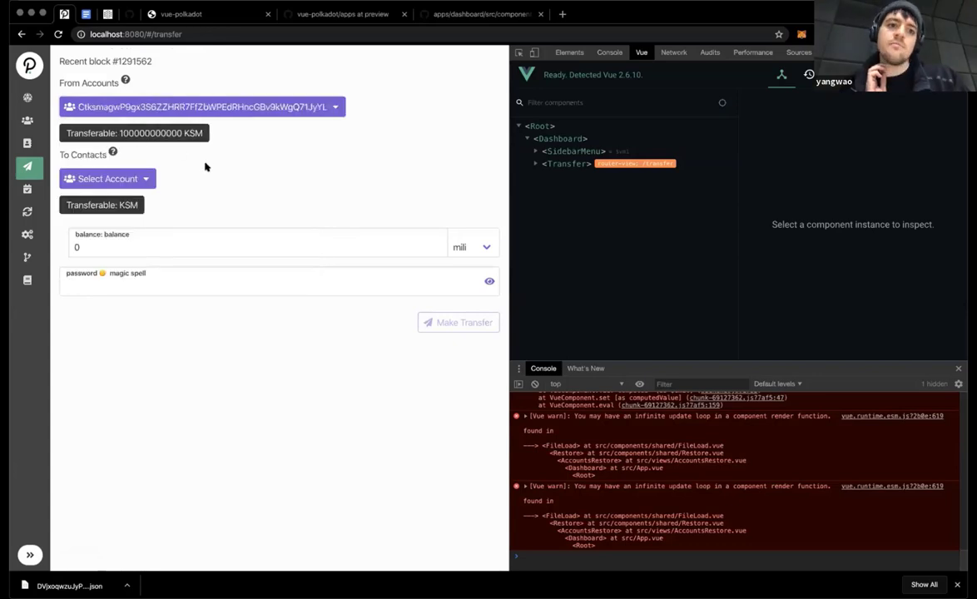
pyautogui.click(116, 179)
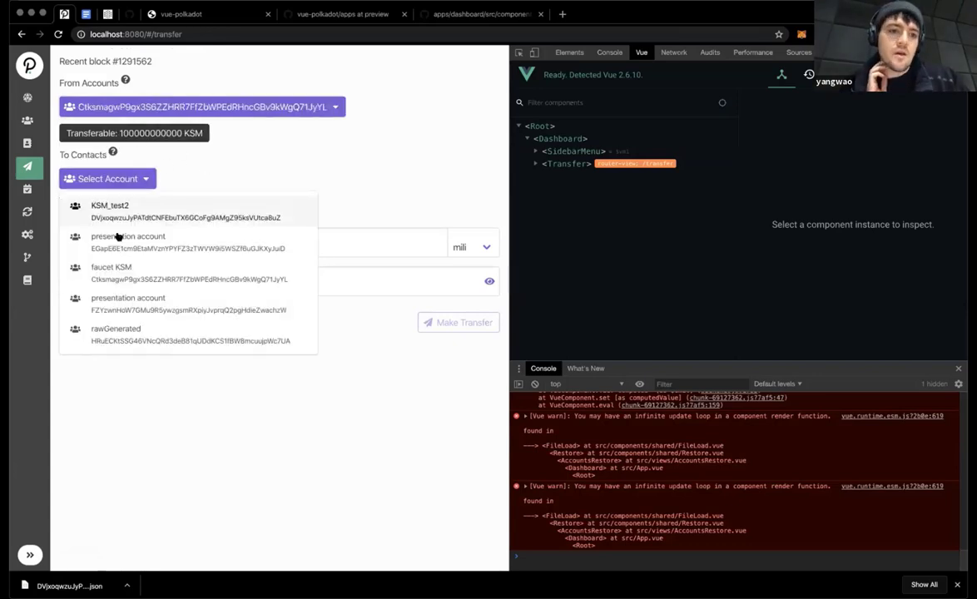
pyautogui.click(113, 301)
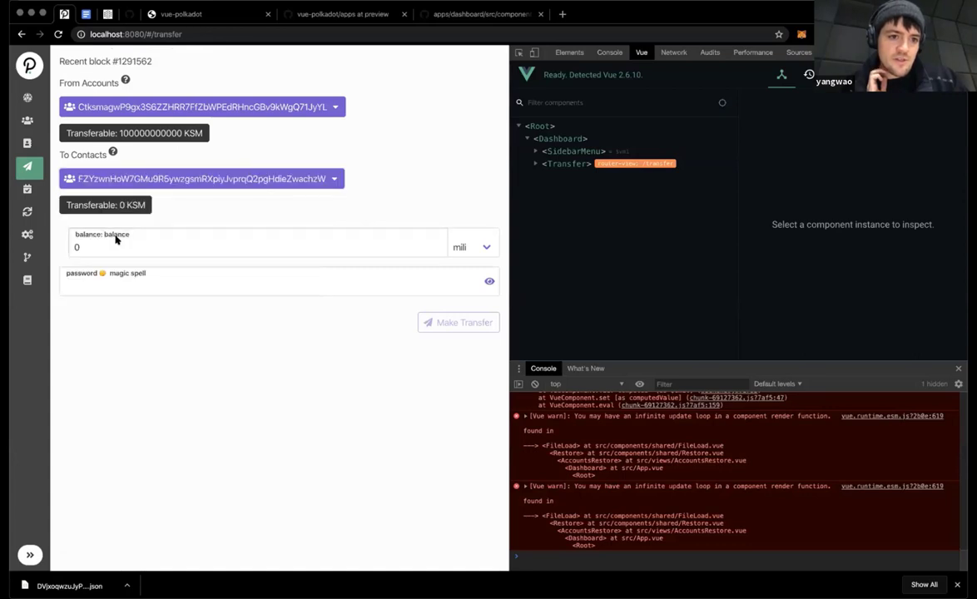
# Step: Keep the mili unit and type an initial amount of 8000000 into the balance
pyautogui.click(116, 243)
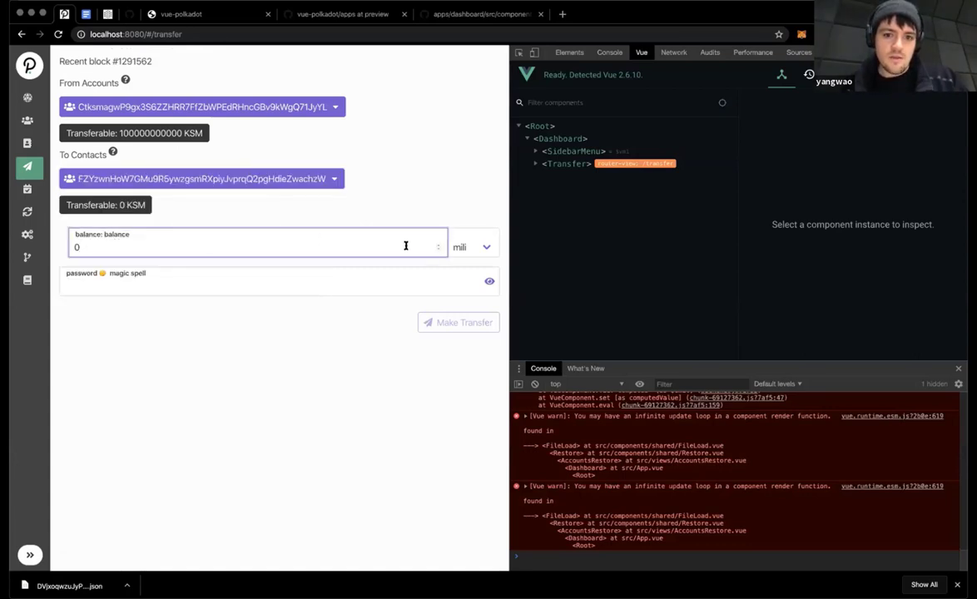
pyautogui.click(470, 249)
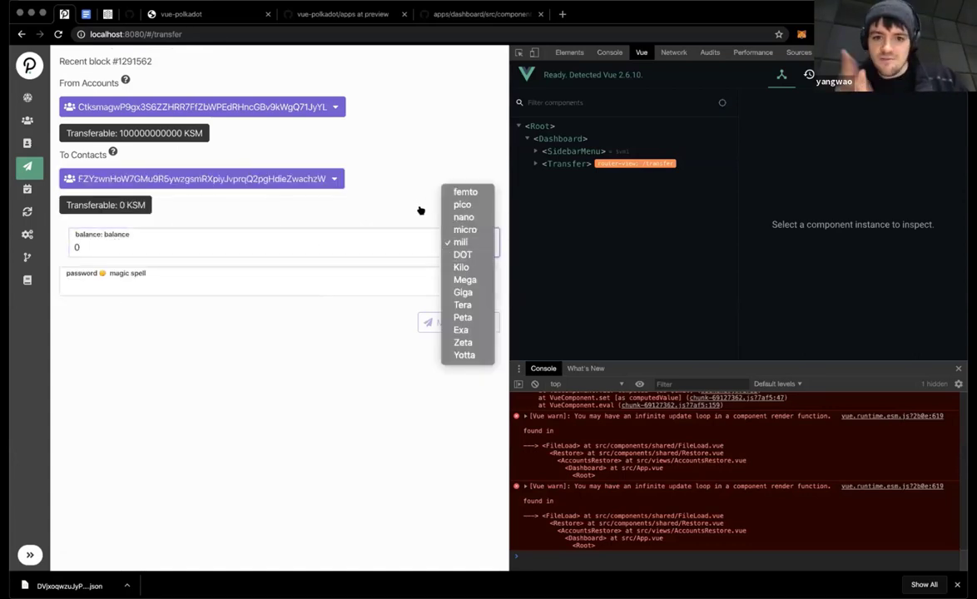
pyautogui.click(338, 233)
pyautogui.click(373, 242)
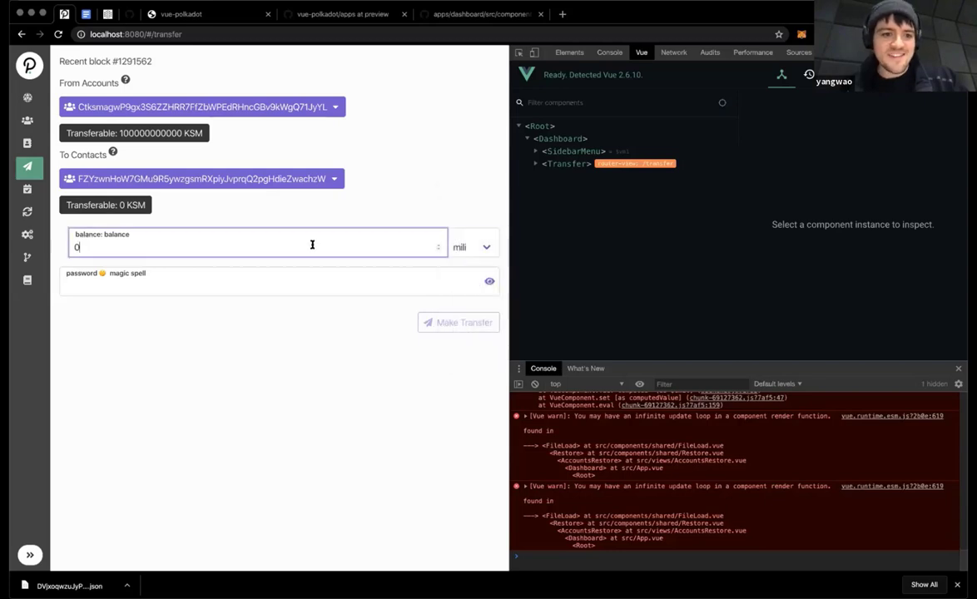
pyautogui.press('Delete')
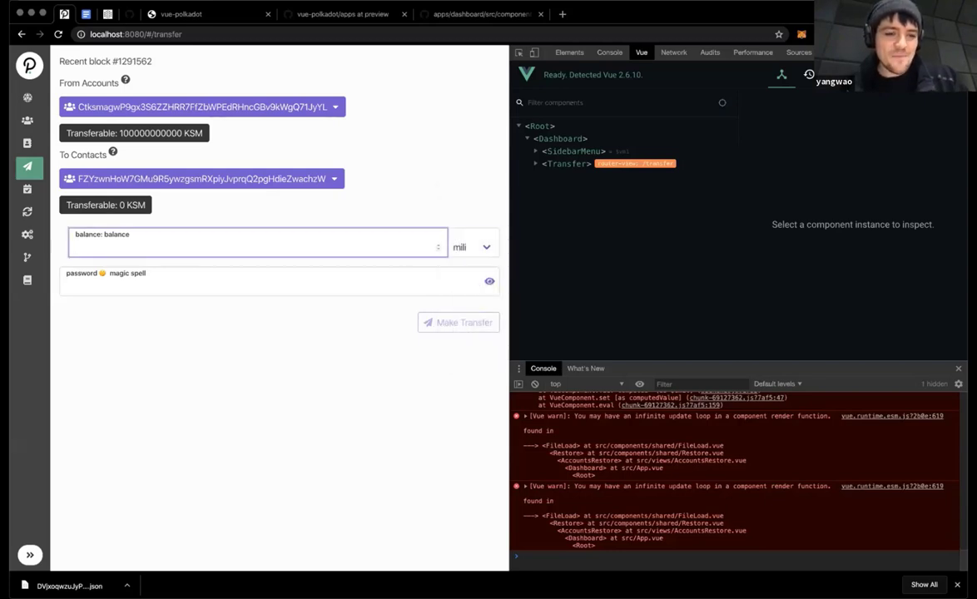
pyautogui.write('0')
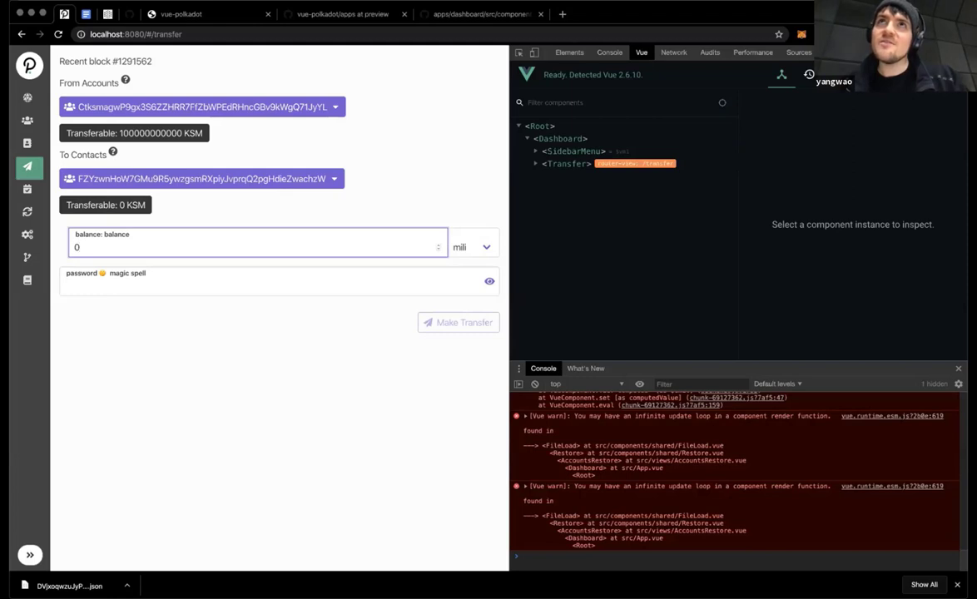
pyautogui.write('.80')
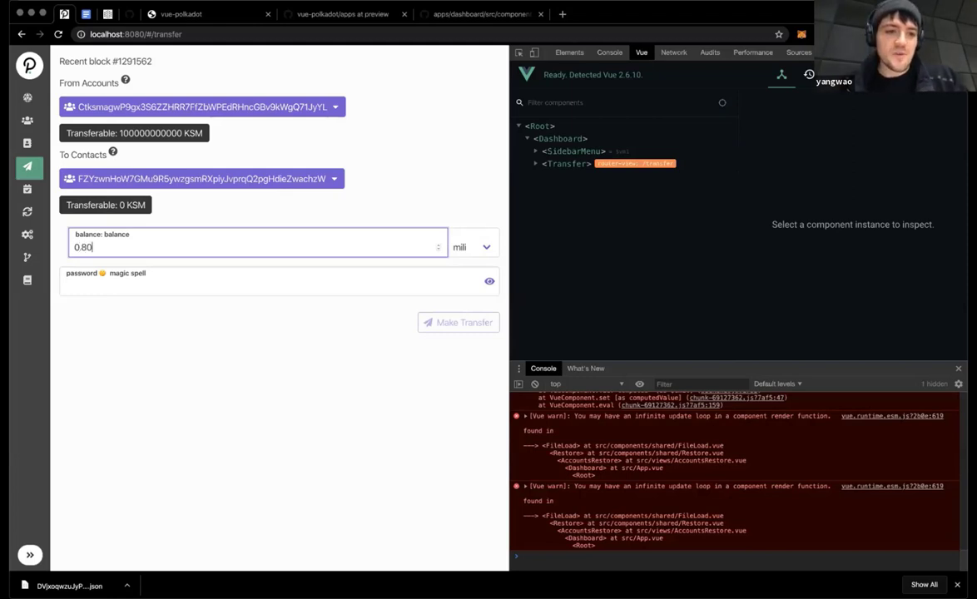
pyautogui.press('Left')
pyautogui.press('Left')
pyautogui.press('Left')
pyautogui.press('Left')
pyautogui.press('Delete')
pyautogui.press('Delete')
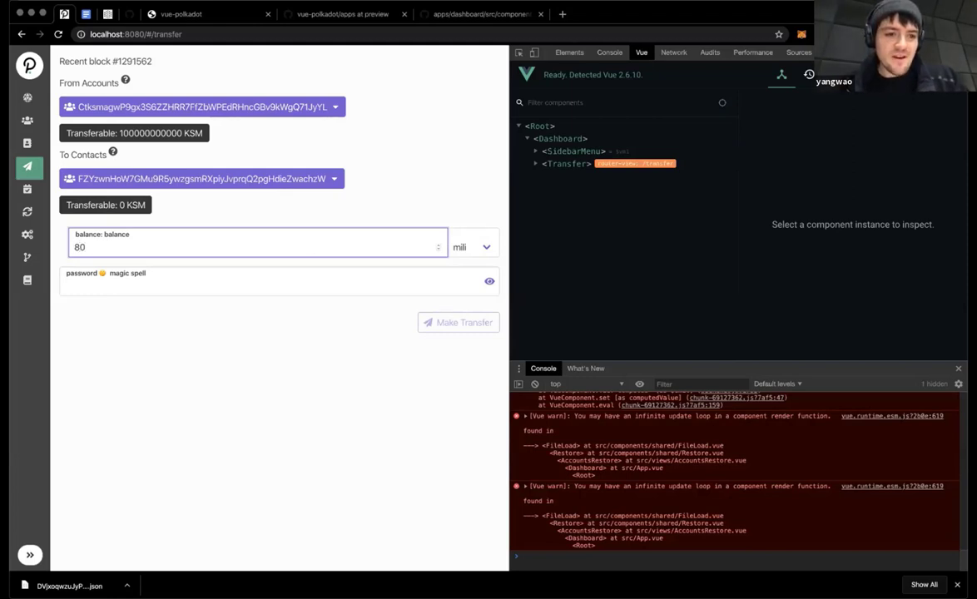
pyautogui.press('Right')
pyautogui.press('Right')
pyautogui.write('00000')
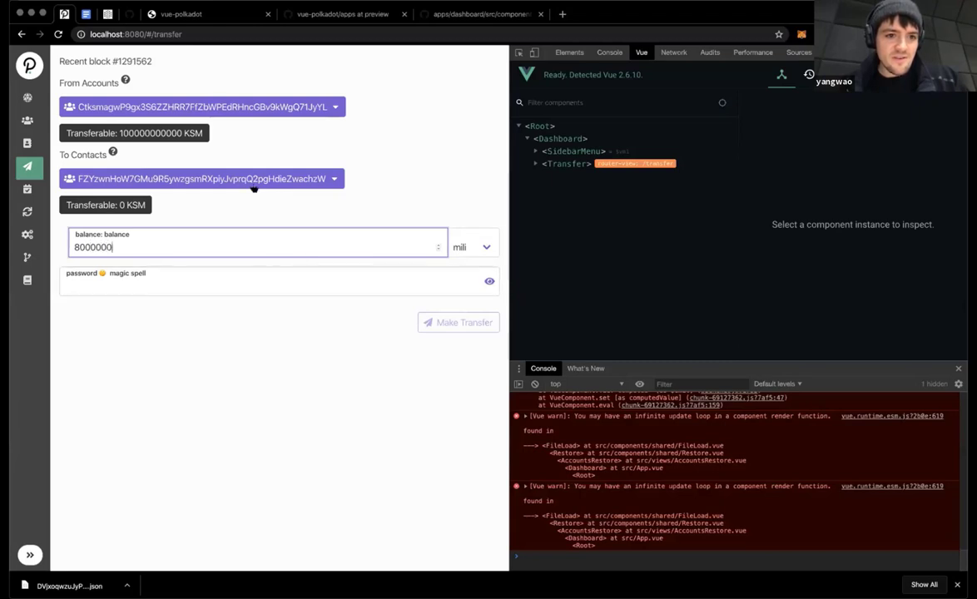
pyautogui.moveTo(119, 133); pyautogui.dragTo(181, 133)
pyautogui.hotkey('ctrl', 'c')
pyautogui.click(166, 240)
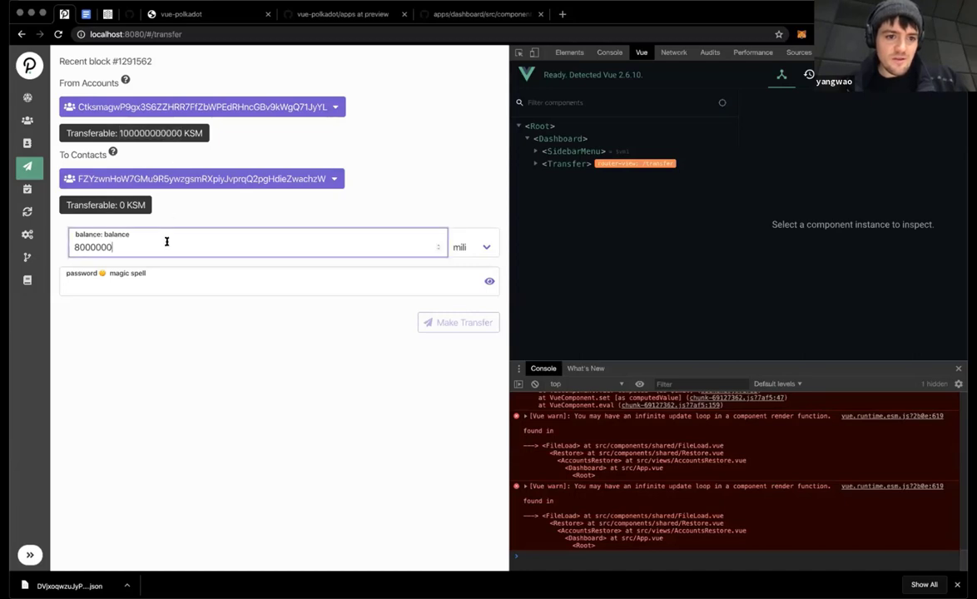
pyautogui.hotkey('ctrl', 'v')
pyautogui.hotkey('ctrl', 'a')
pyautogui.hotkey('ctrl', 'v')
pyautogui.press('Left')
pyautogui.press('Left')
pyautogui.press('Left')
pyautogui.press('Left')
pyautogui.press('Left')
pyautogui.press('Left')
pyautogui.press('Left')
pyautogui.press('Left')
pyautogui.press('Left')
pyautogui.press('Left')
pyautogui.press('Left')
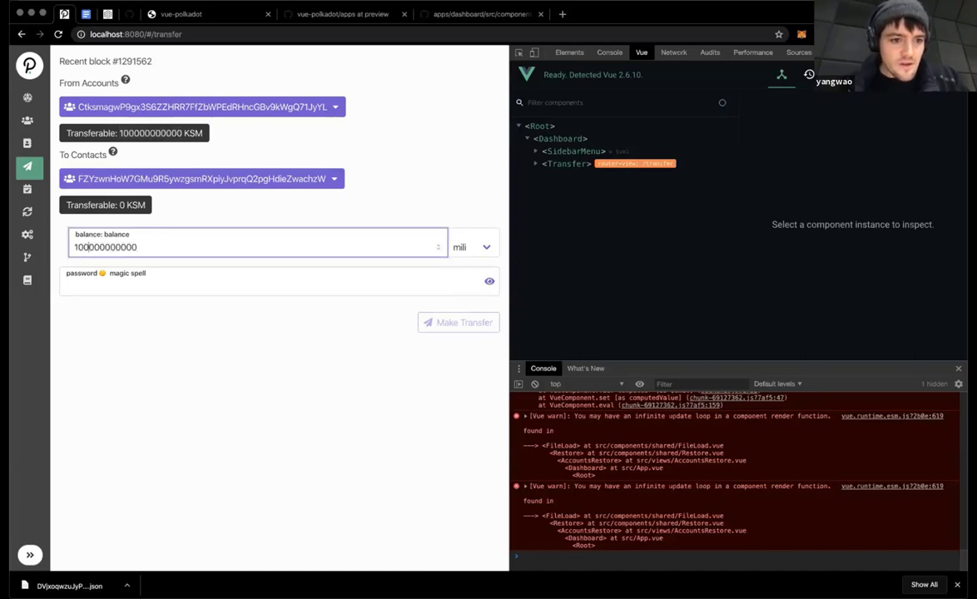
pyautogui.press('BackSpace')
pyautogui.write('8')
pyautogui.click(165, 280)
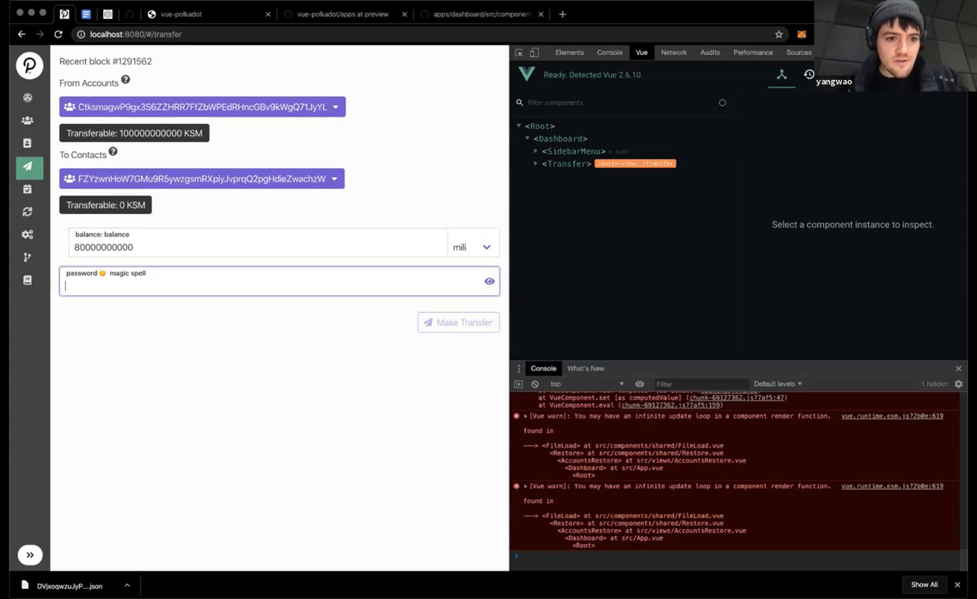
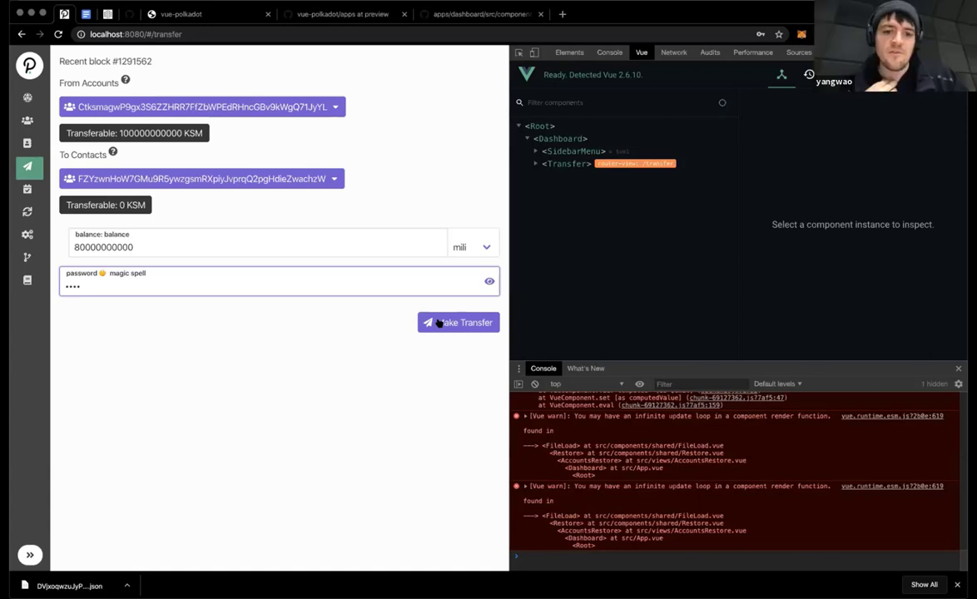
# Step: Submit the transfer twice with Make Transfer, hitting the invalid 'dest' address length error
pyautogui.click(439, 322)
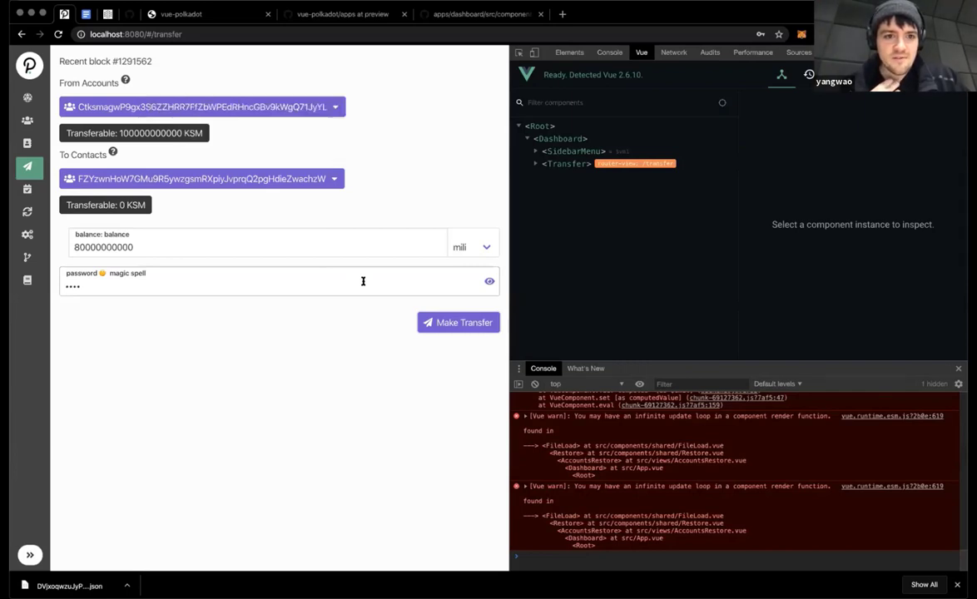
pyautogui.click(464, 322)
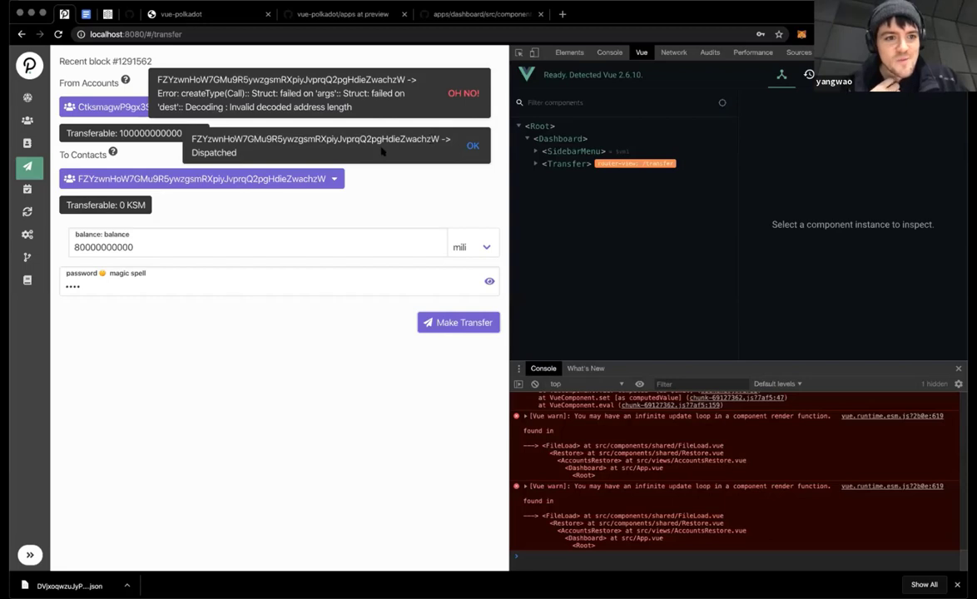
# Step: Look through the Node URL choices without changing them, then return to the emptied Transfer form
pyautogui.click(26, 236)
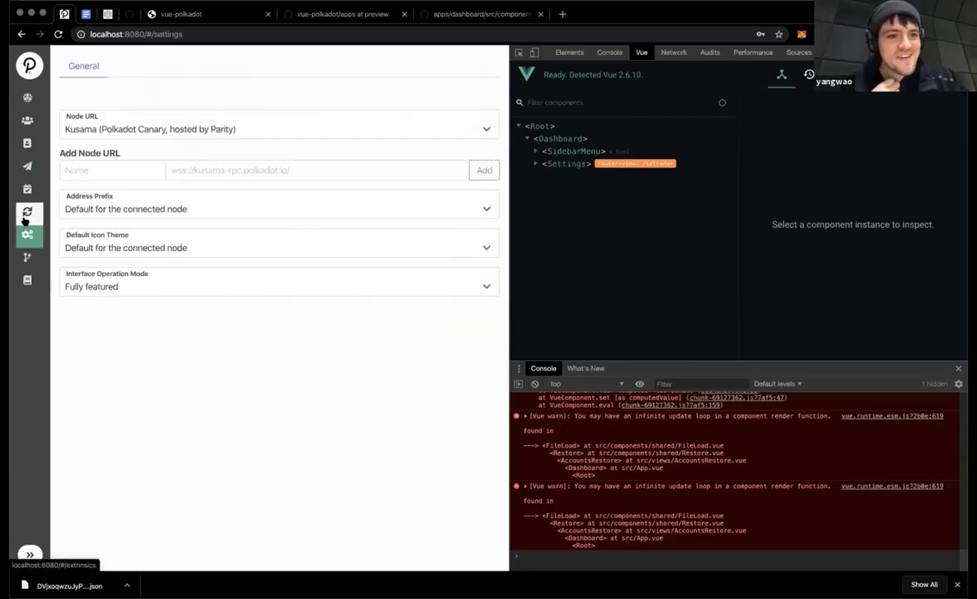
pyautogui.click(83, 128)
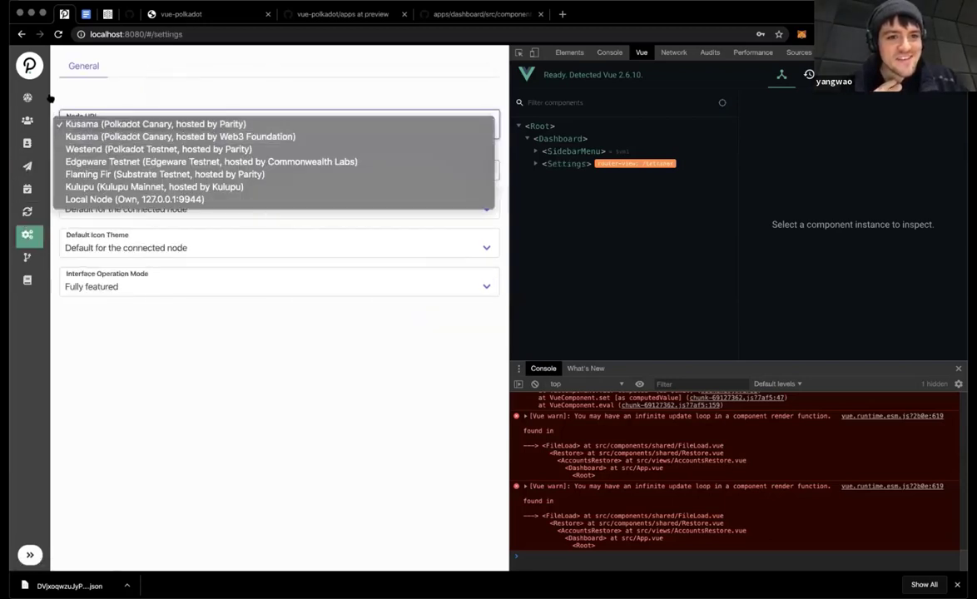
pyautogui.click(49, 99)
pyautogui.click(27, 166)
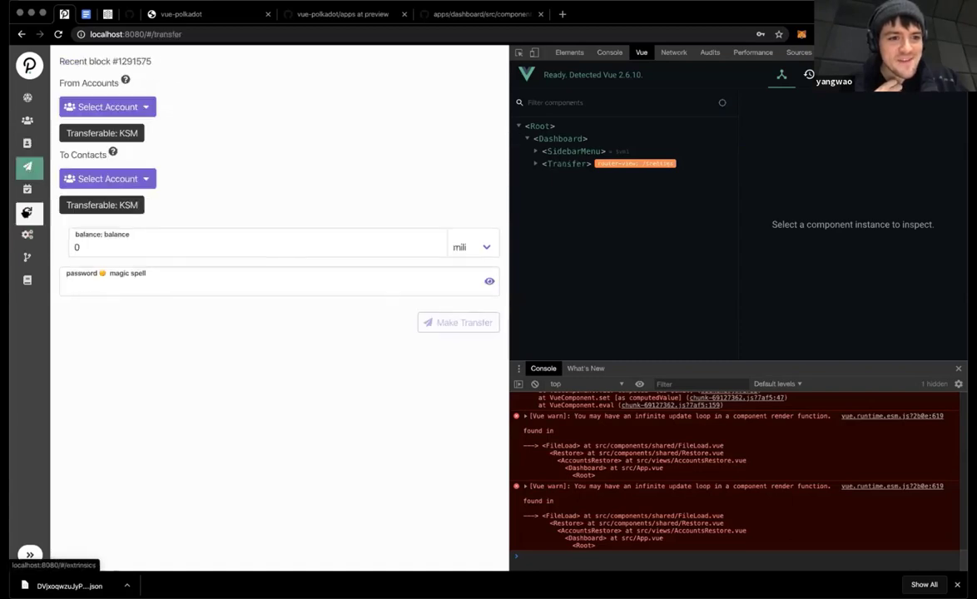
pyautogui.click(28, 235)
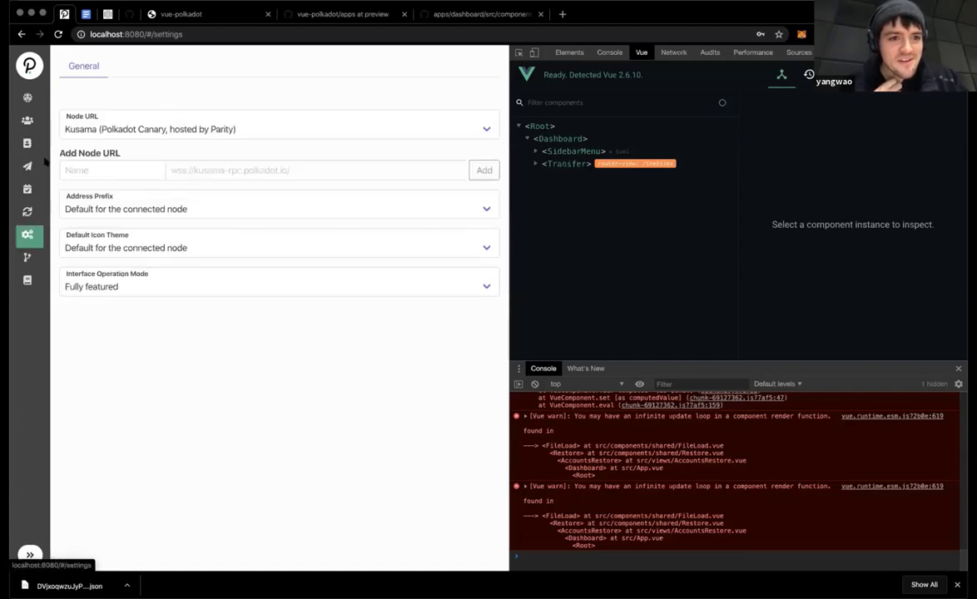
pyautogui.click(27, 166)
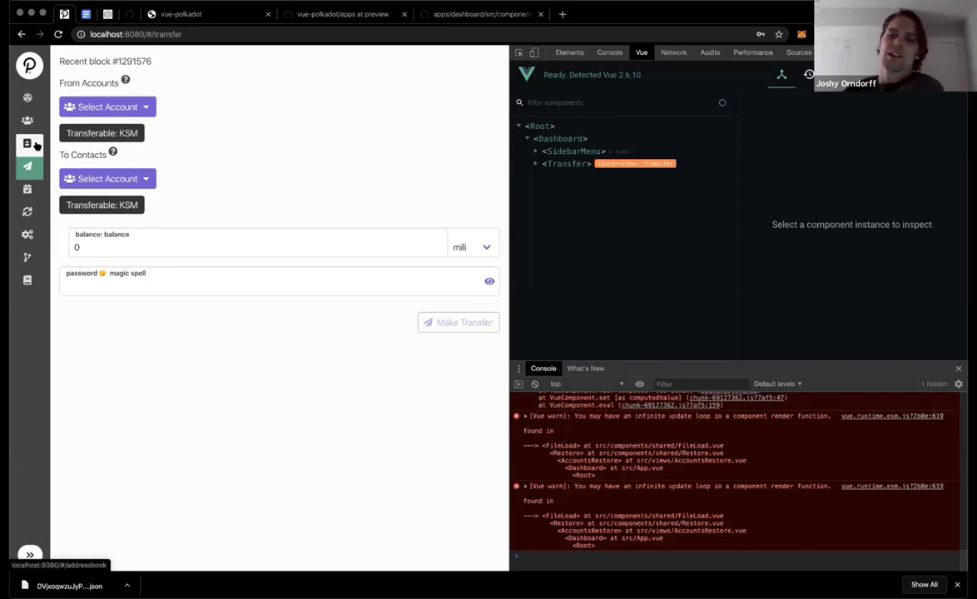
# Step: Show the accounts list with the faucet KSM balance, then switch to the GitHub components folder tab
pyautogui.click(36, 145)
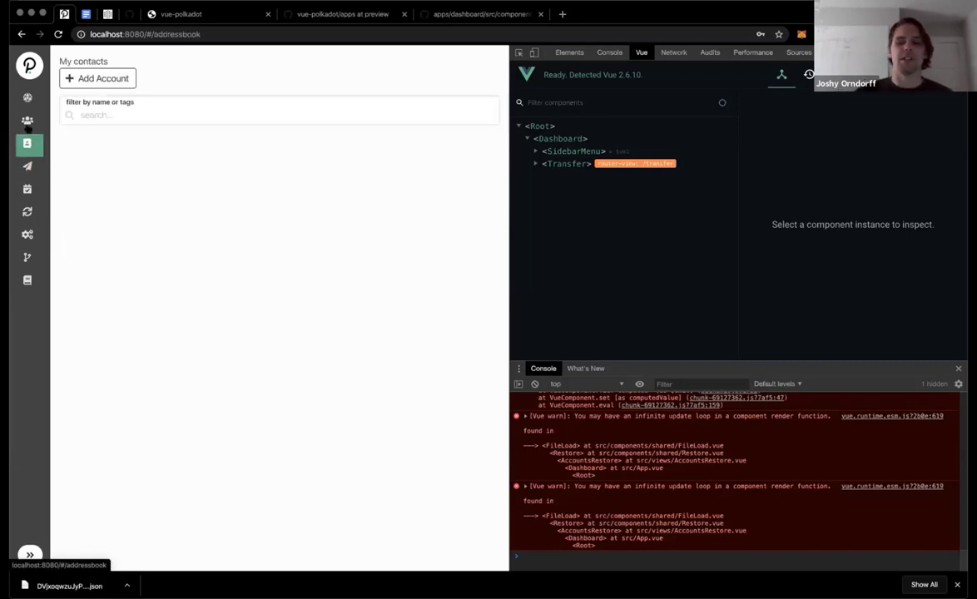
pyautogui.click(28, 120)
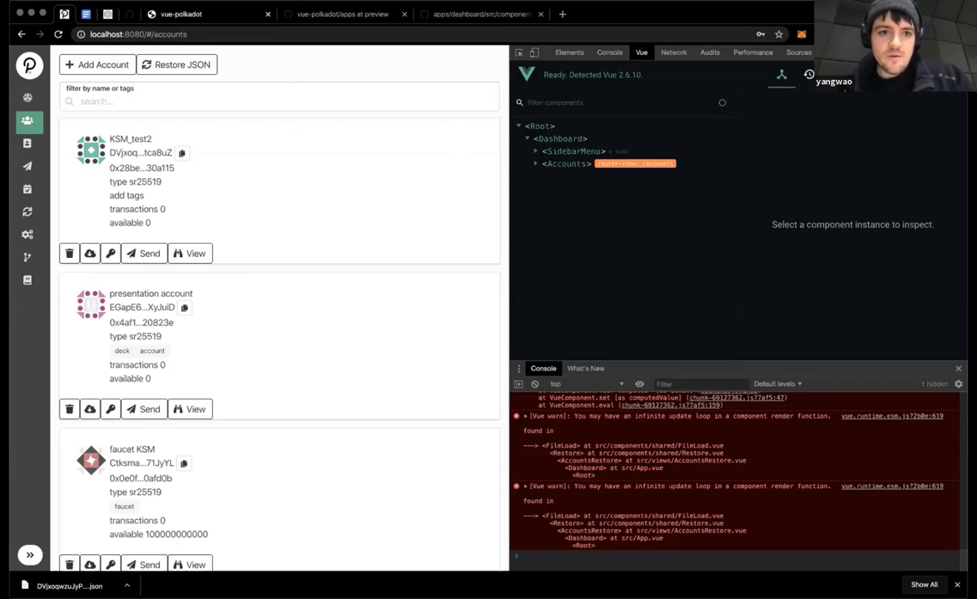
pyautogui.click(343, 15)
pyautogui.click(481, 14)
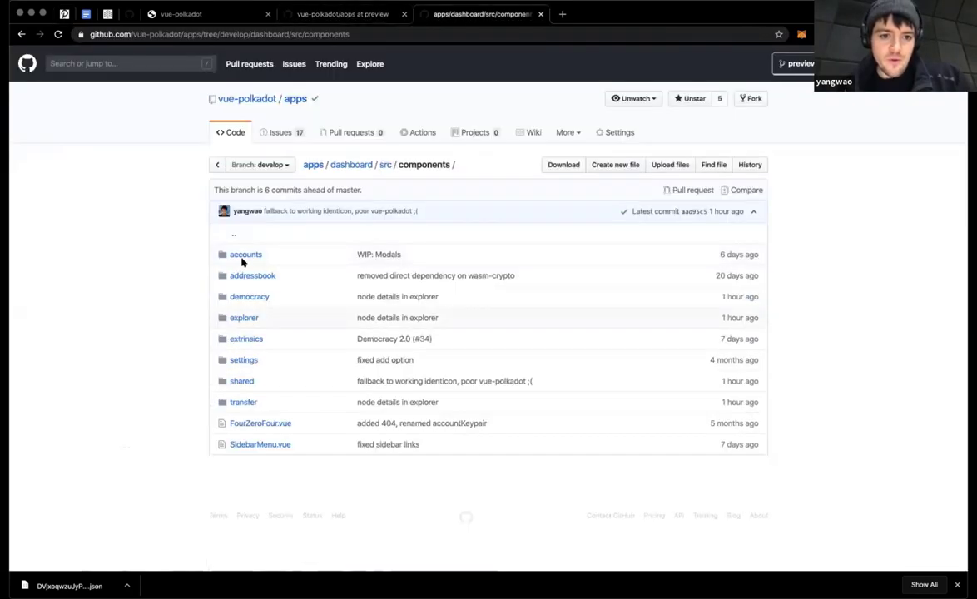
# Step: Open BlockDetails.vue from the explorer components folder on GitHub, then return to the wallet tab
pyautogui.click(241, 320)
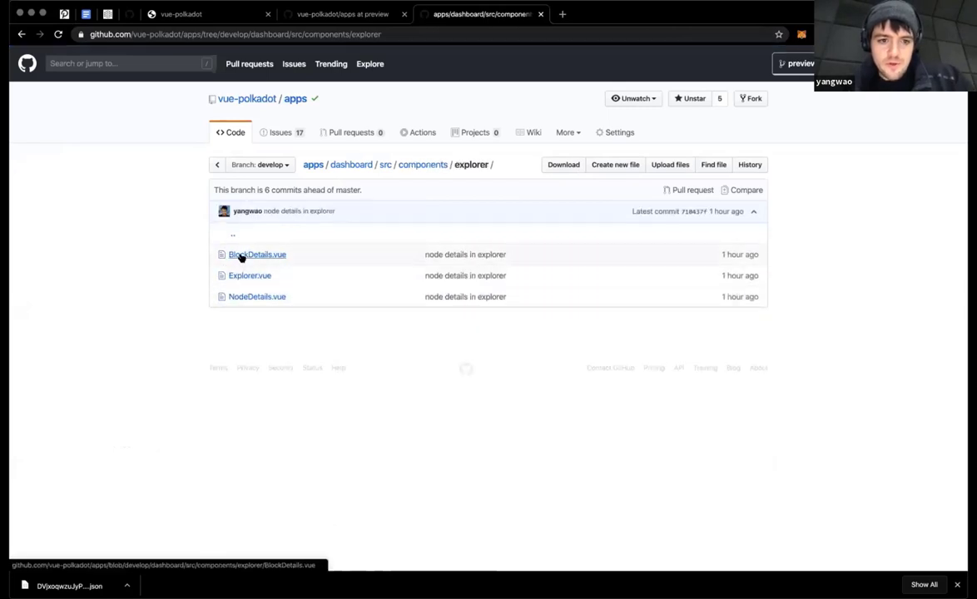
pyautogui.click(240, 257)
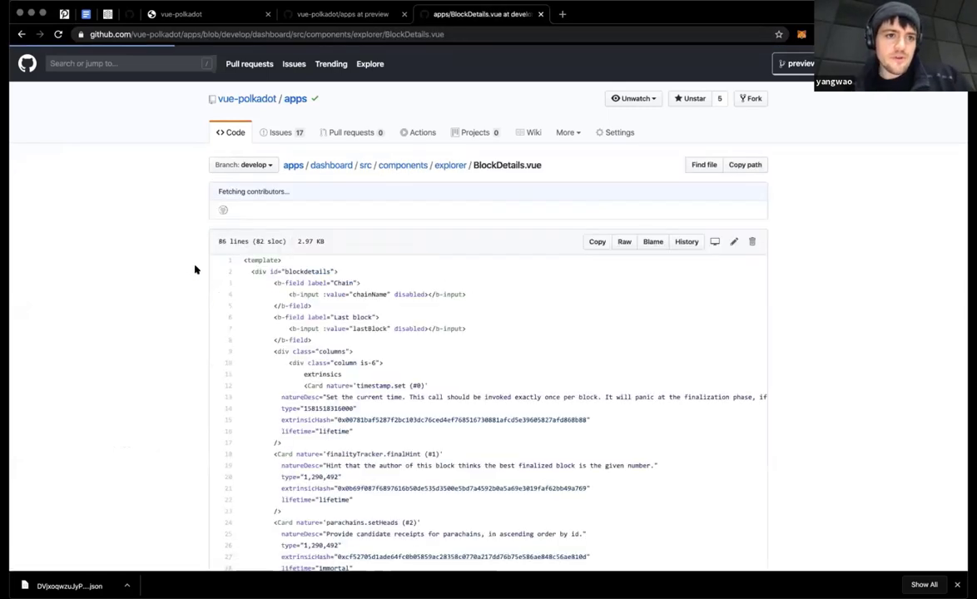
pyautogui.press('super+1')
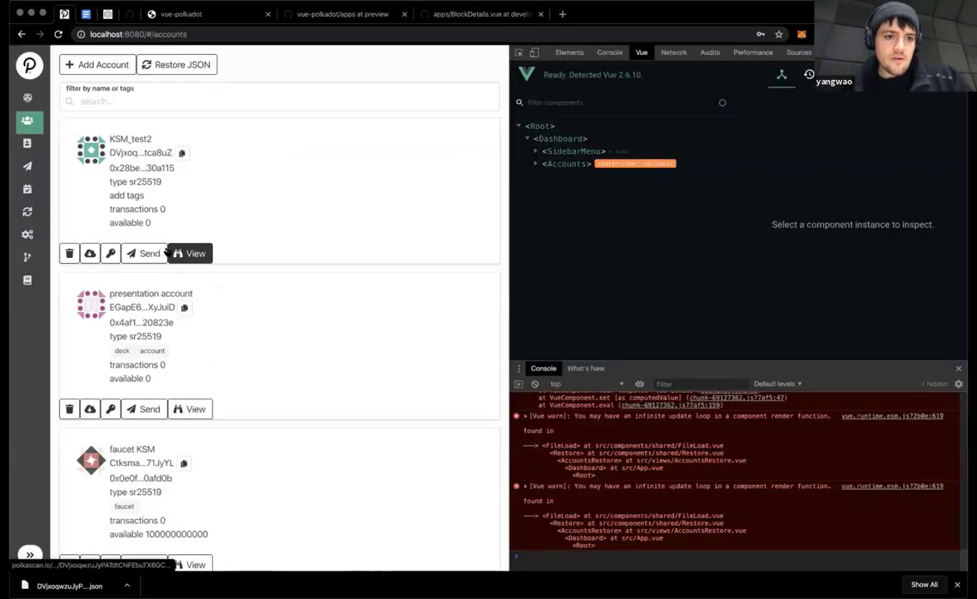
# Step: Browse the block explorer's chain info, block details and node info views, then switch to BlockDetails.vue on GitHub
pyautogui.click(28, 98)
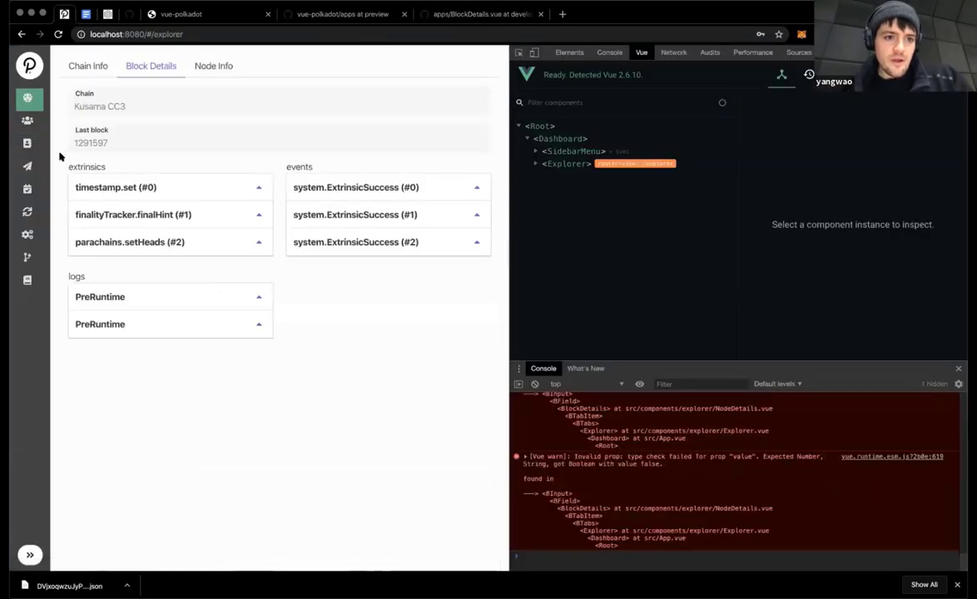
pyautogui.click(89, 73)
pyautogui.click(139, 70)
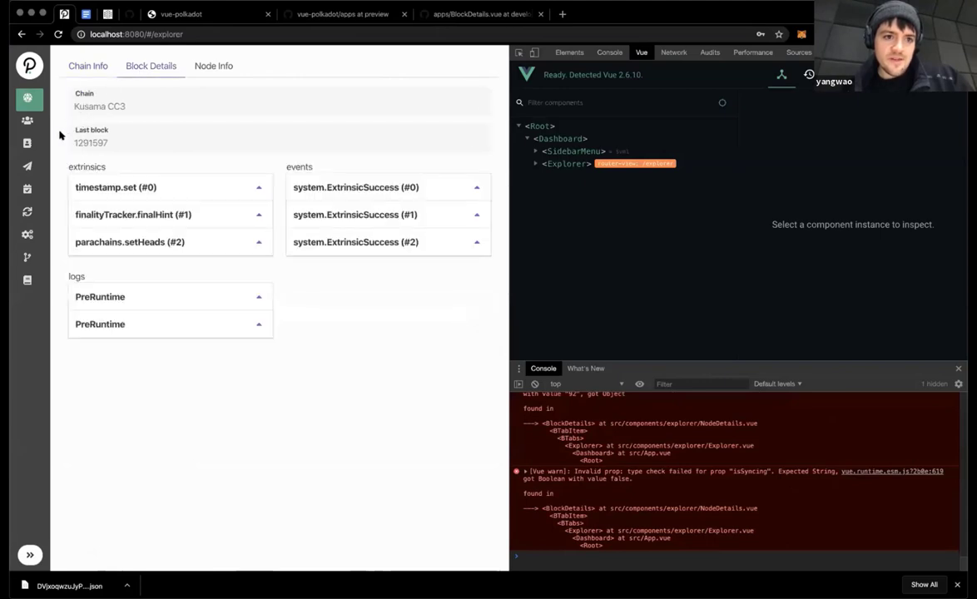
pyautogui.click(187, 58)
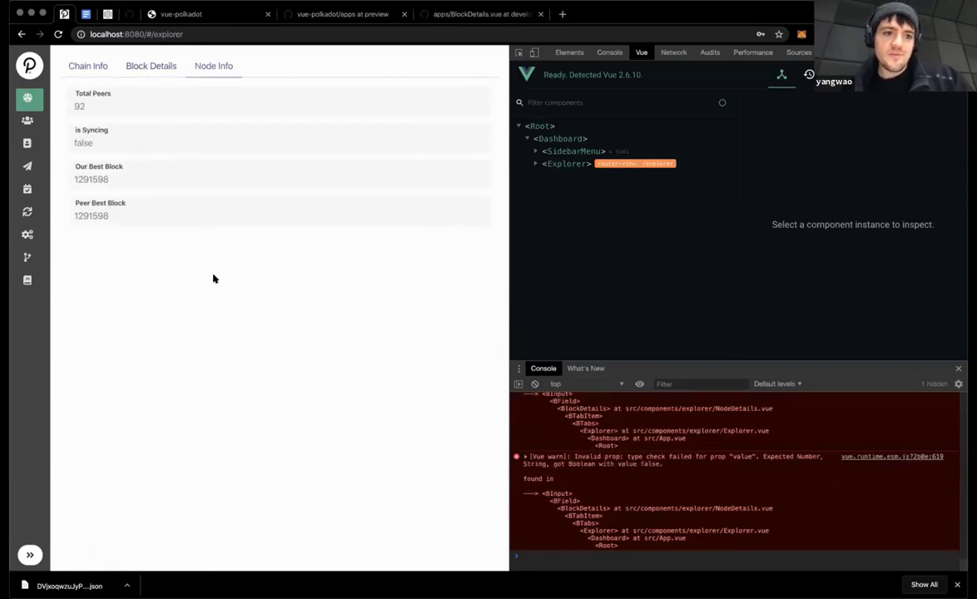
pyautogui.hotkey('ctrl', 'Tab')
pyautogui.hotkey('ctrl', 'Tab')
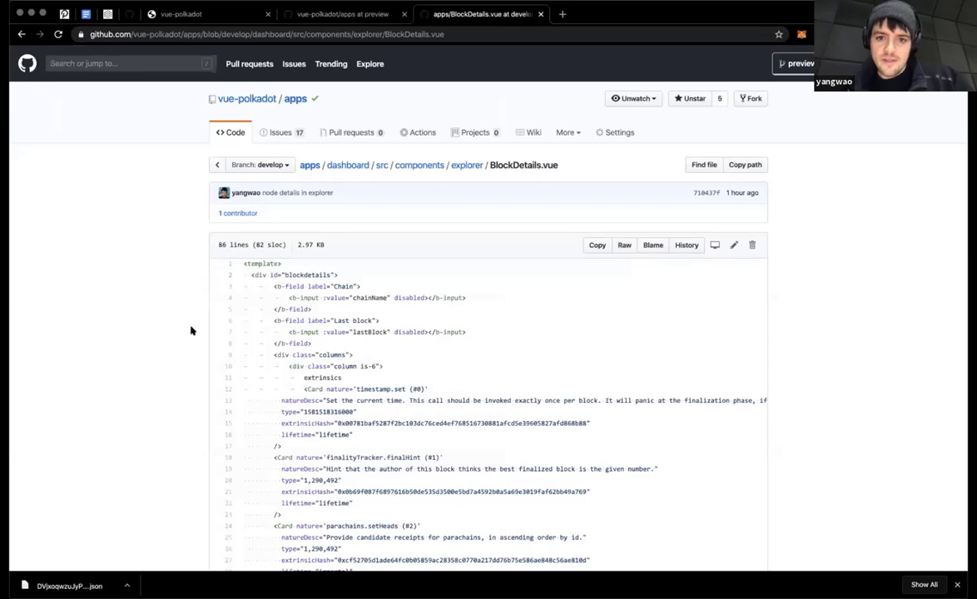
# Step: Read through the NodeDetails.vue and Explorer.vue source files on GitHub
pyautogui.scroll(-2, 192, 332)
pyautogui.hscroll(-5, 192, 332)
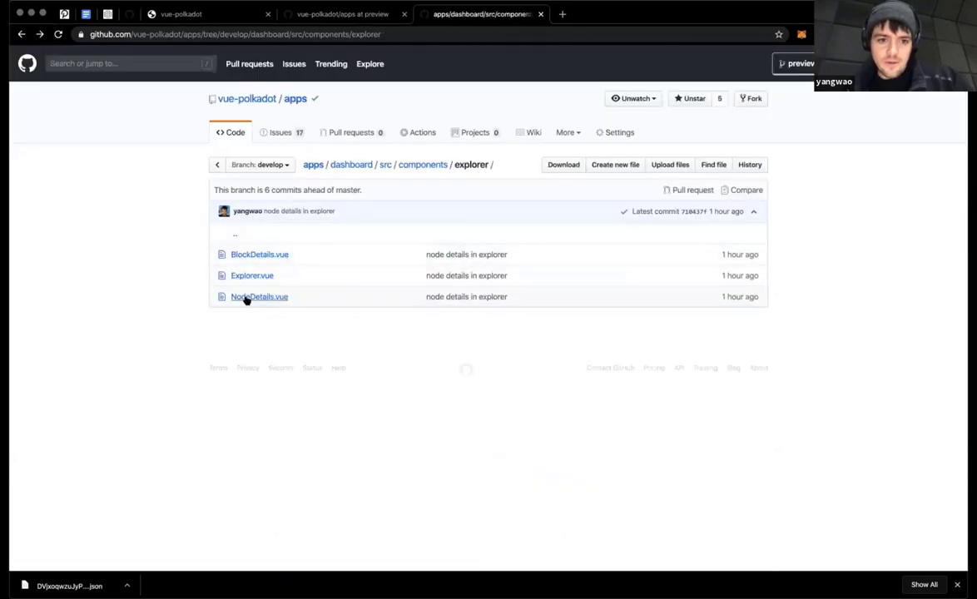
pyautogui.click(250, 297)
pyautogui.scroll(-5, 192, 367)
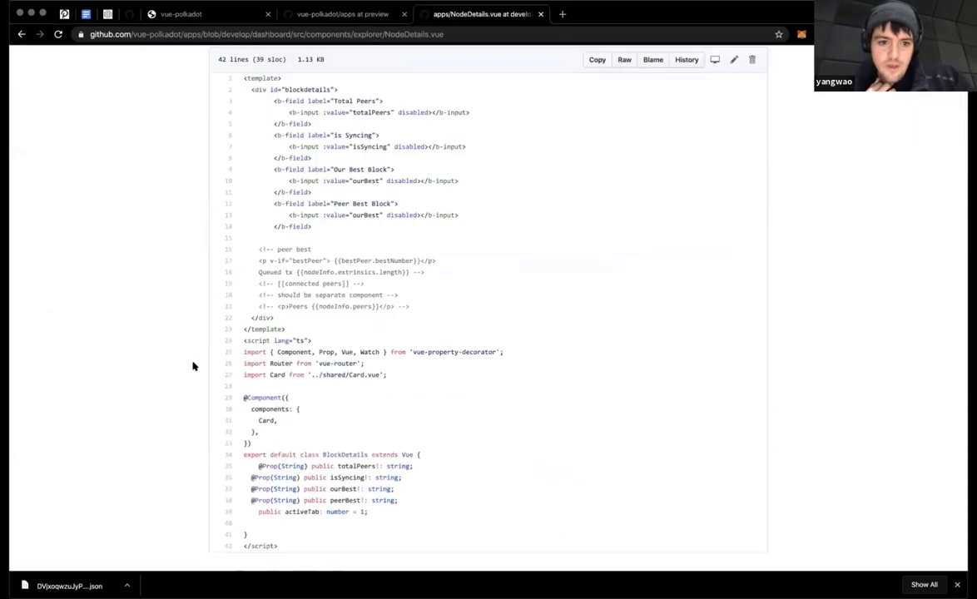
pyautogui.scroll(5, 189, 364)
pyautogui.hscroll(-5, 184, 362)
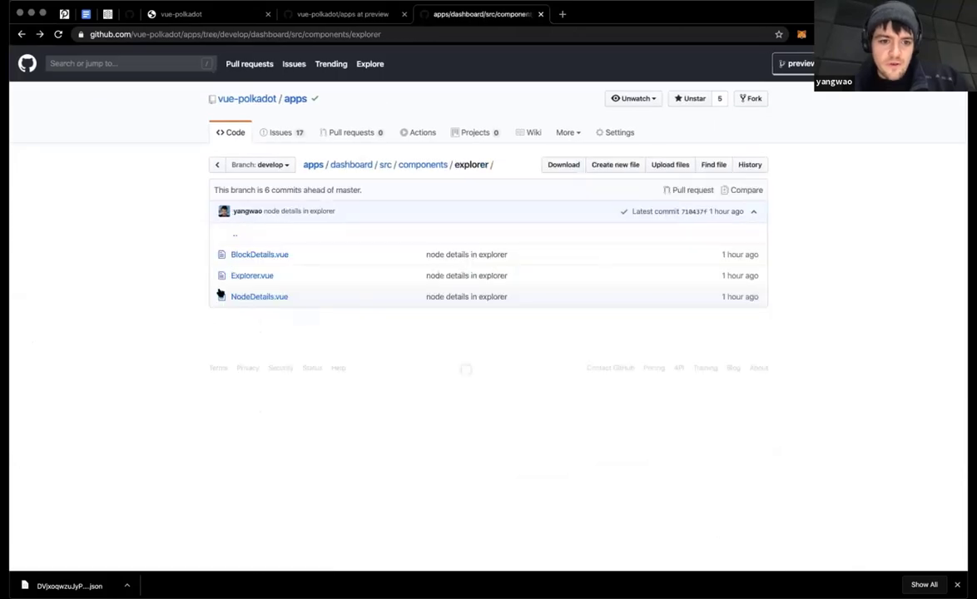
pyautogui.click(241, 277)
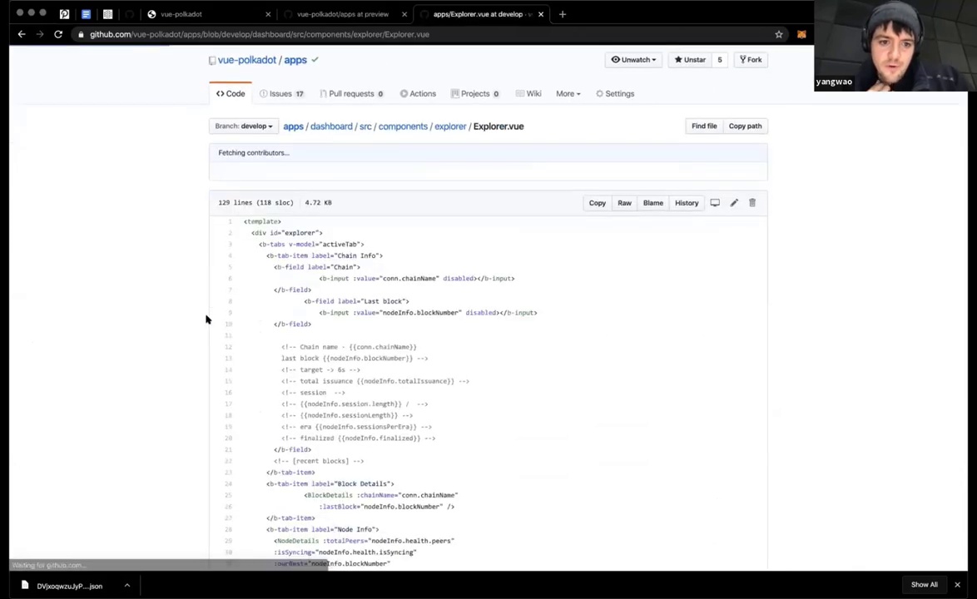
pyautogui.scroll(-10, 207, 319)
pyautogui.scroll(3, 207, 319)
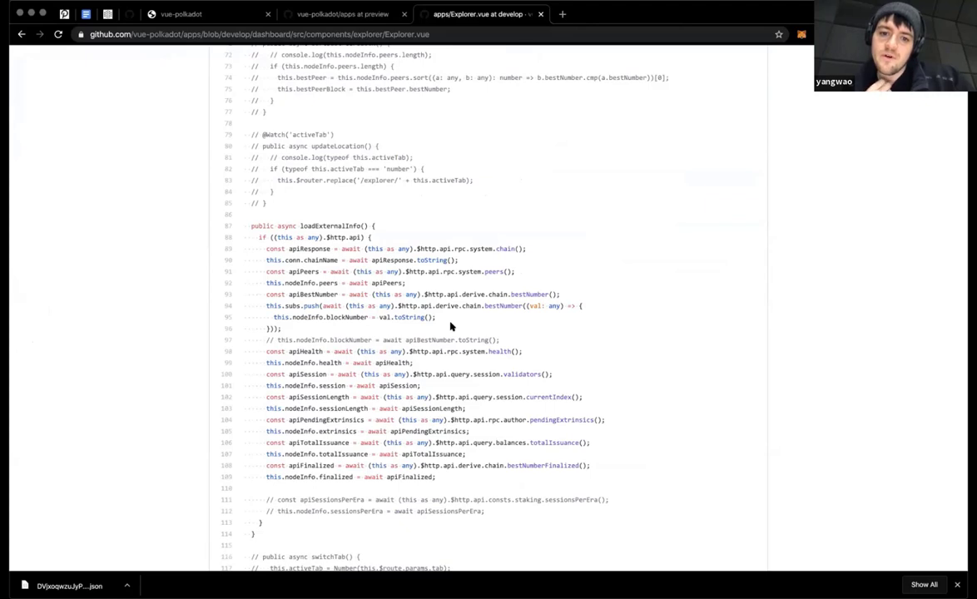
pyautogui.scroll(1, 450, 350)
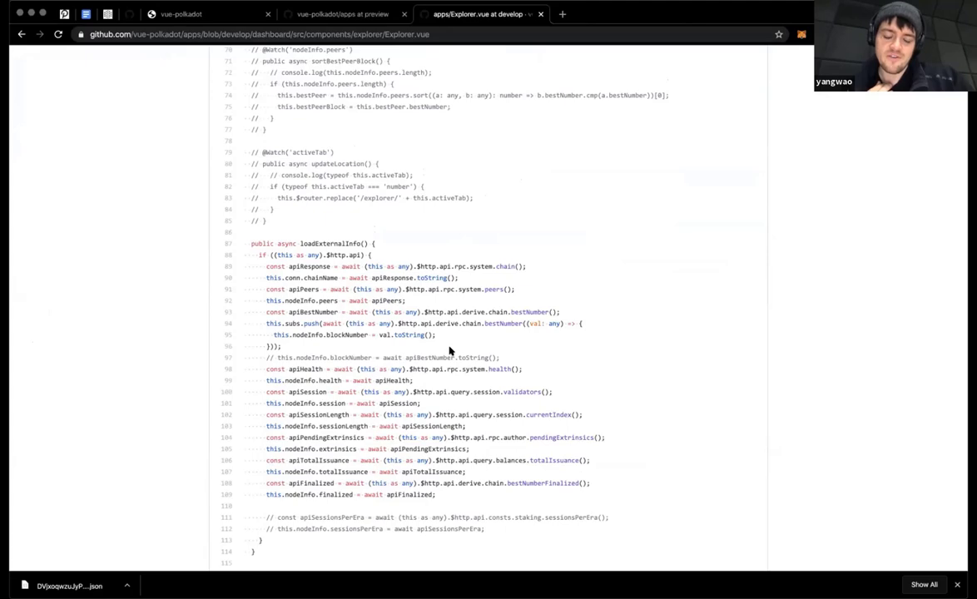
pyautogui.scroll(20, 449, 351)
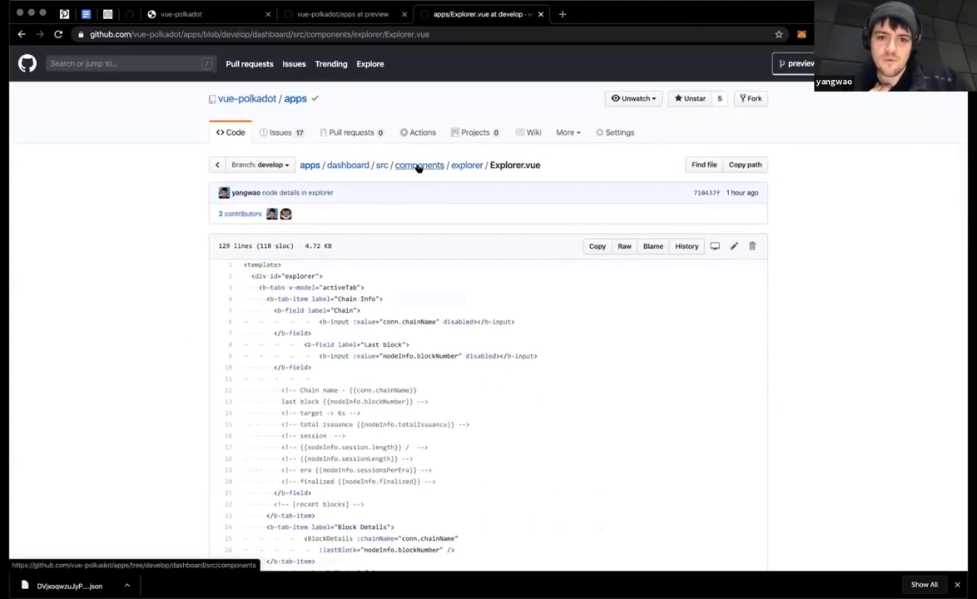
# Step: Read components > democracy > Democracy.vue, then open the extrinsics components folder
pyautogui.click(416, 166)
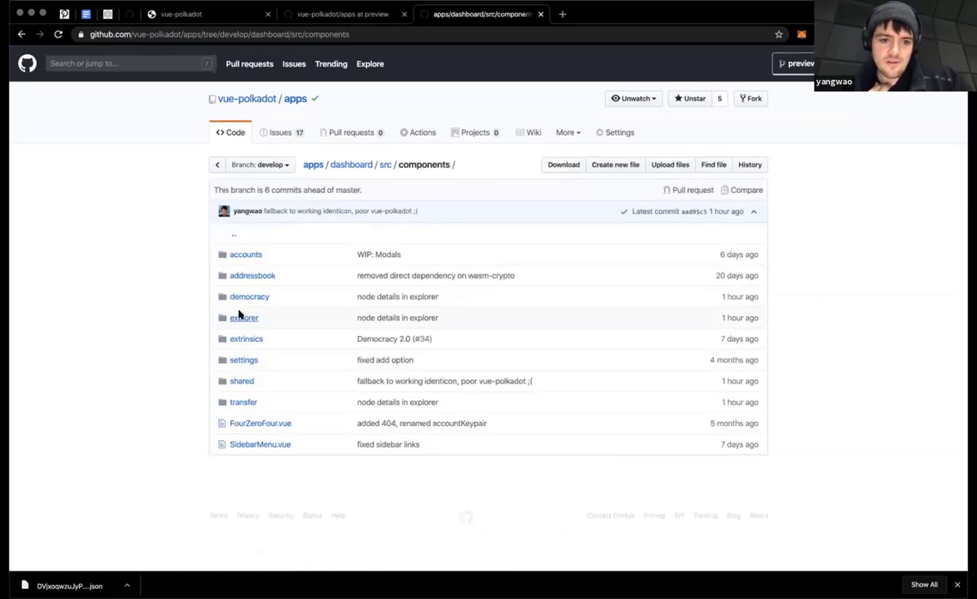
pyautogui.click(239, 301)
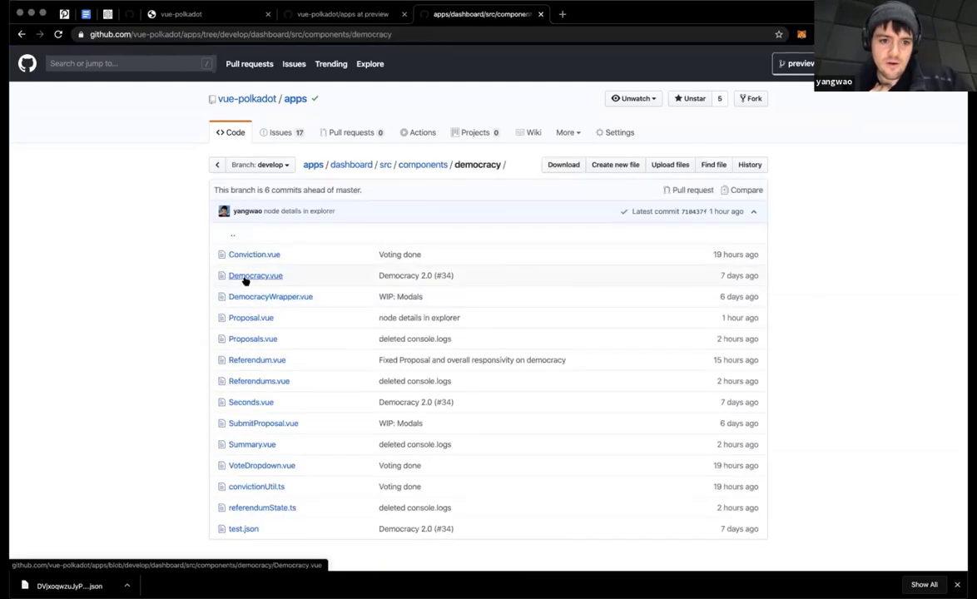
pyautogui.click(243, 279)
pyautogui.scroll(-10, 197, 404)
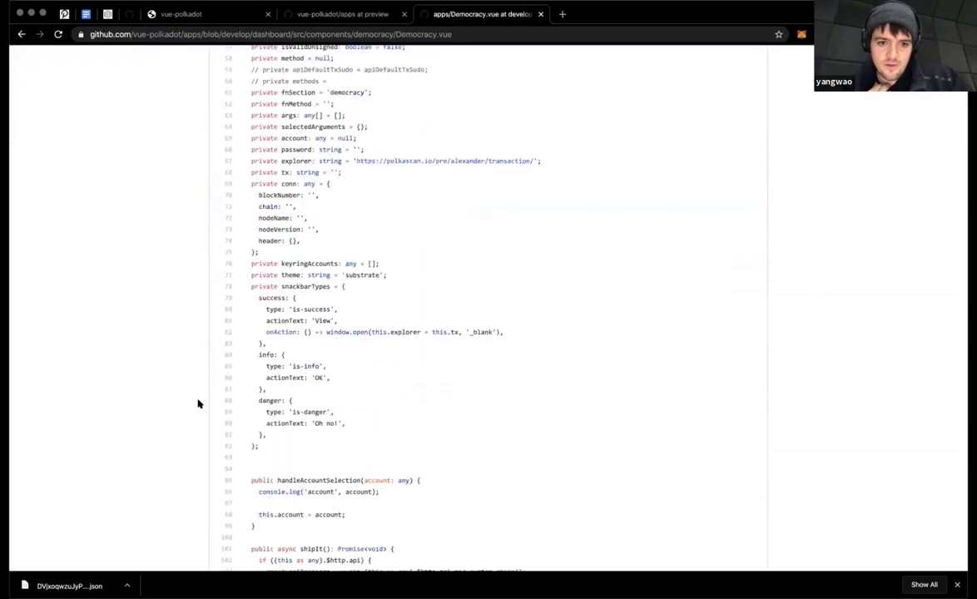
pyautogui.scroll(3, 199, 404)
pyautogui.scroll(-9, 198, 404)
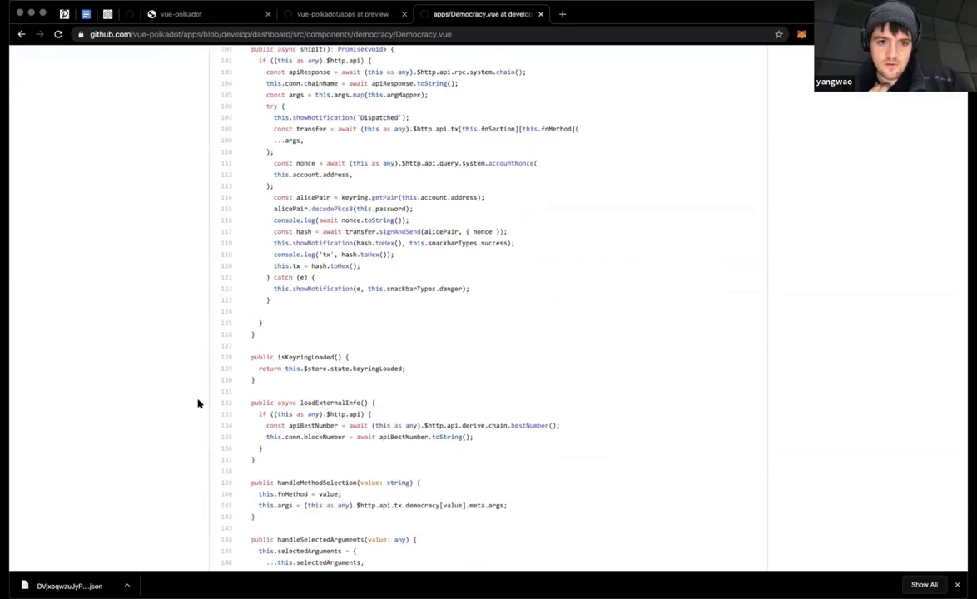
pyautogui.scroll(2, 198, 403)
pyautogui.scroll(-5, 198, 403)
pyautogui.scroll(2, 198, 404)
pyautogui.scroll(-10, 199, 404)
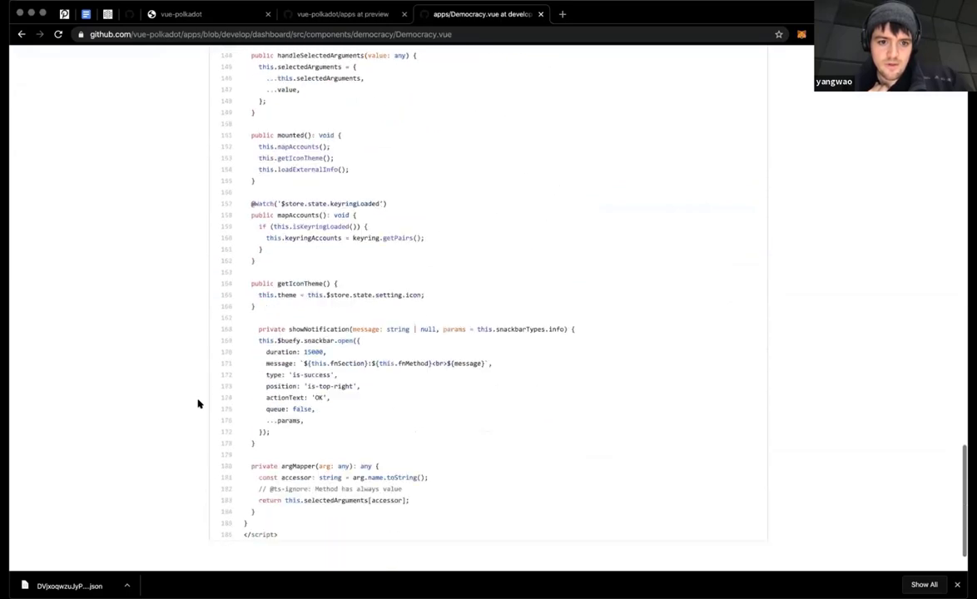
pyautogui.hscroll(-3, 198, 404)
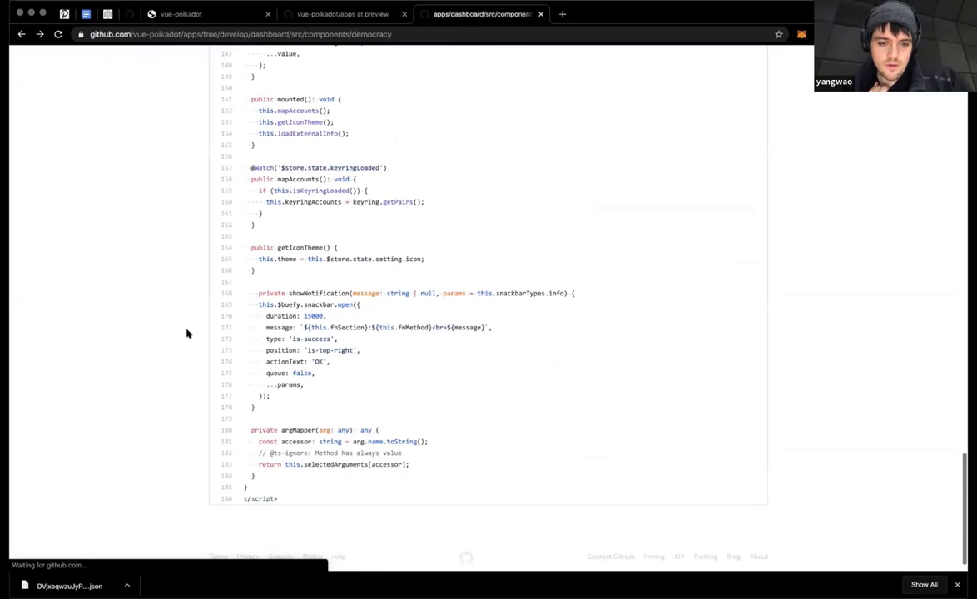
pyautogui.hscroll(-3, 187, 362)
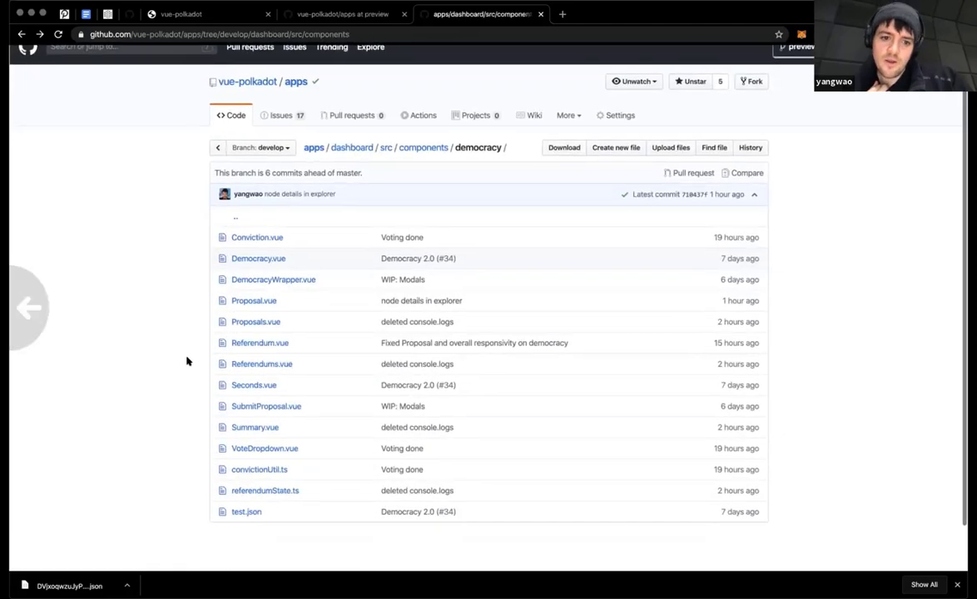
pyautogui.click(237, 340)
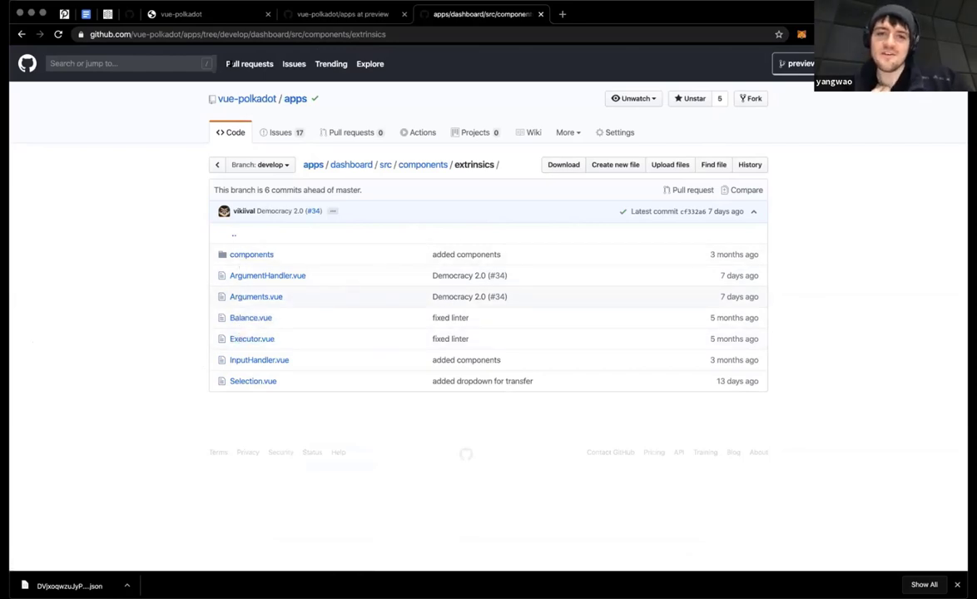
pyautogui.moveTo(331, 3)
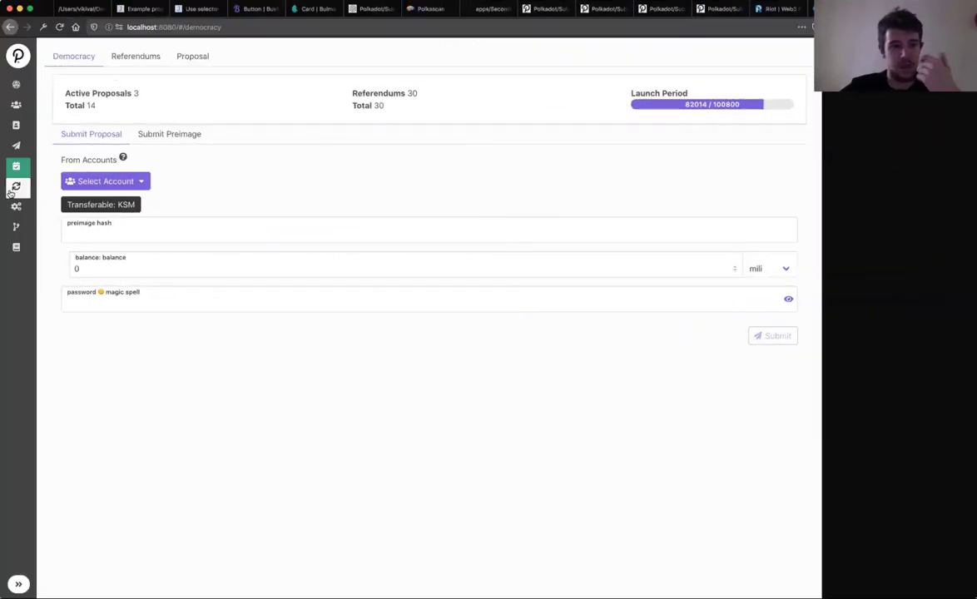
# Step: Switch to the Extrinsics page from the left sidebar
pyautogui.click(16, 185)
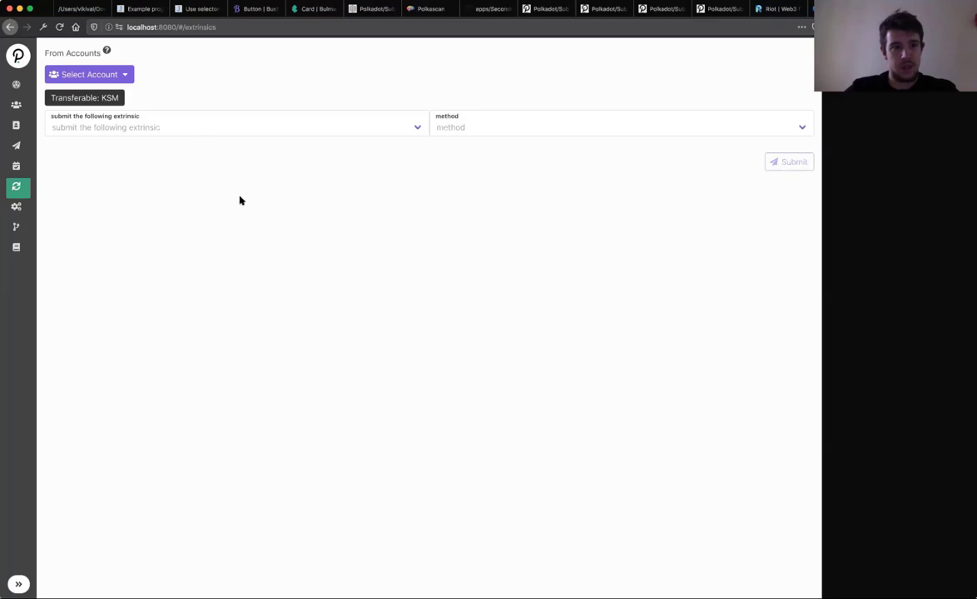
# Step: Choose the balances module and its transfer method for the extrinsic
pyautogui.click(275, 135)
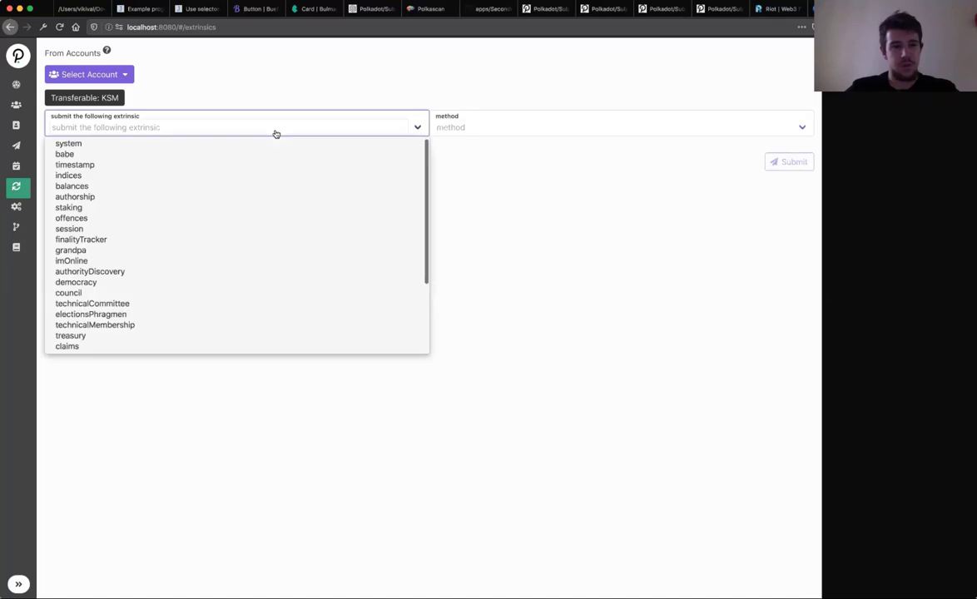
pyautogui.click(494, 199)
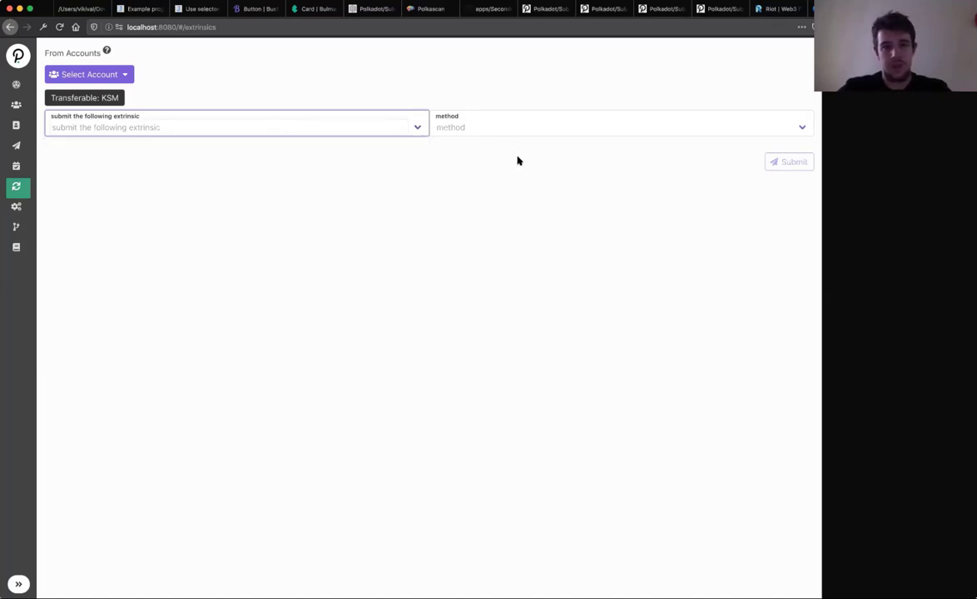
pyautogui.hotkey('ctrl', 'Right')
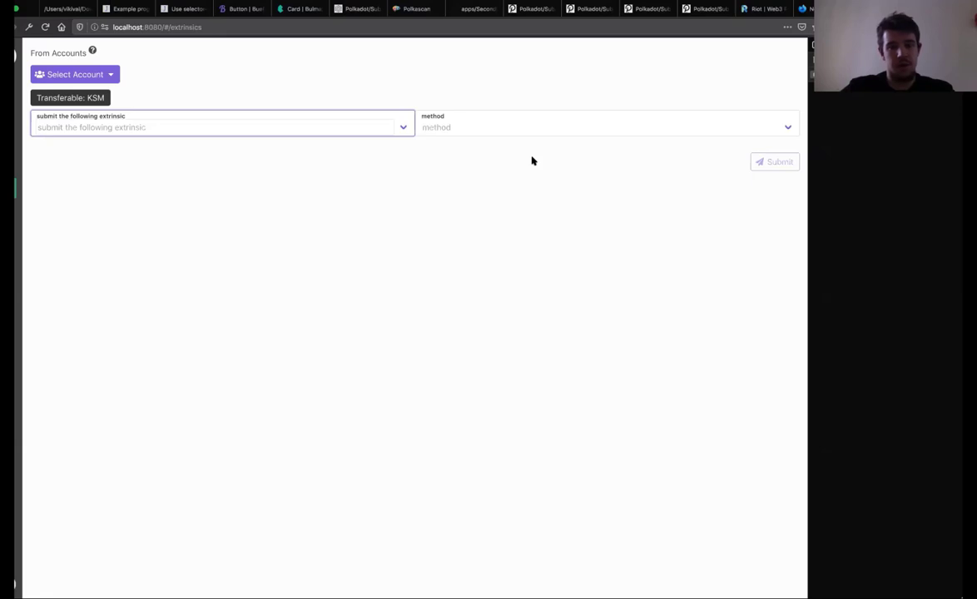
pyautogui.click(402, 127)
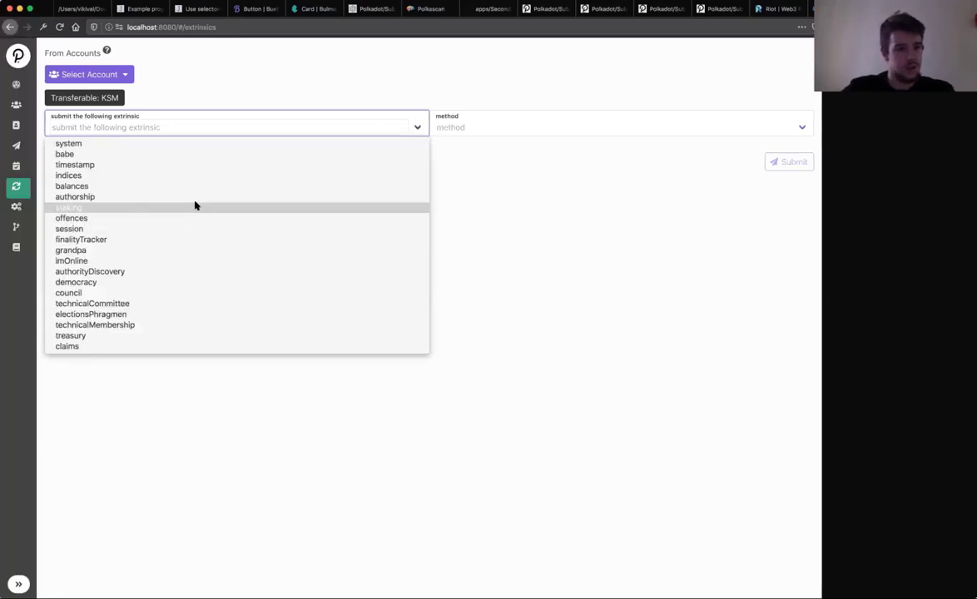
pyautogui.click(196, 188)
pyautogui.click(452, 129)
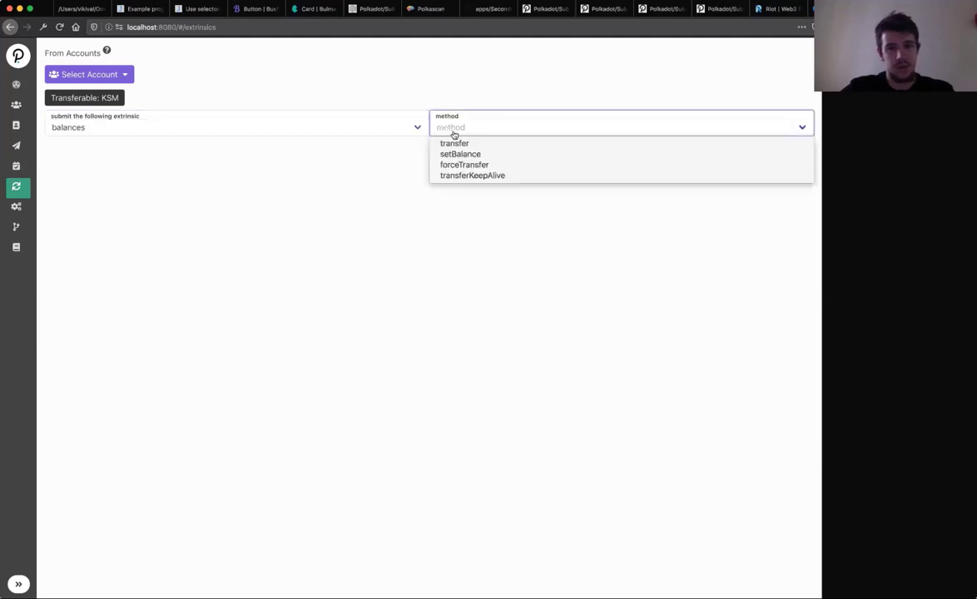
pyautogui.click(463, 147)
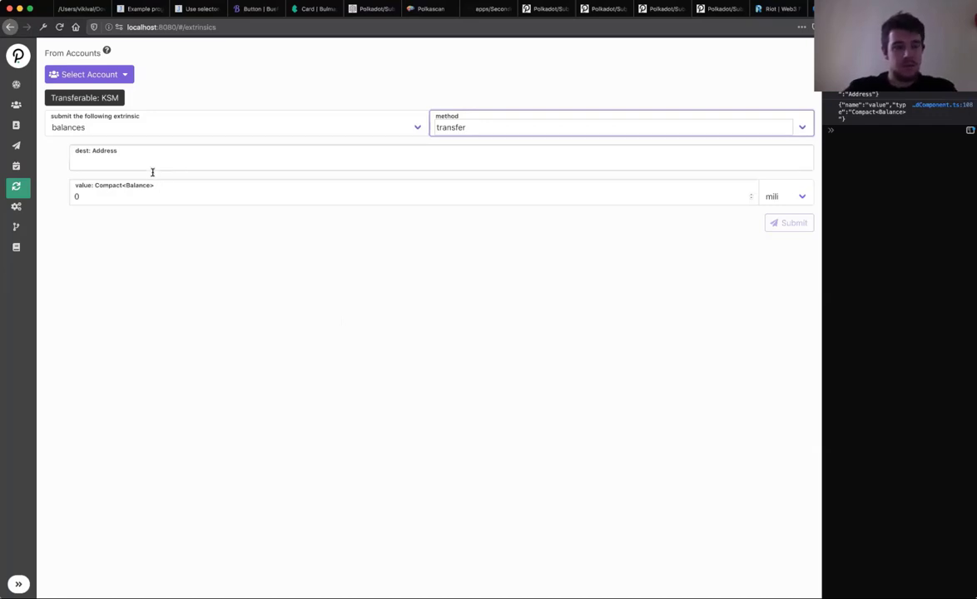
# Step: Select the first account as sender, then copy the second account's address
pyautogui.click(122, 77)
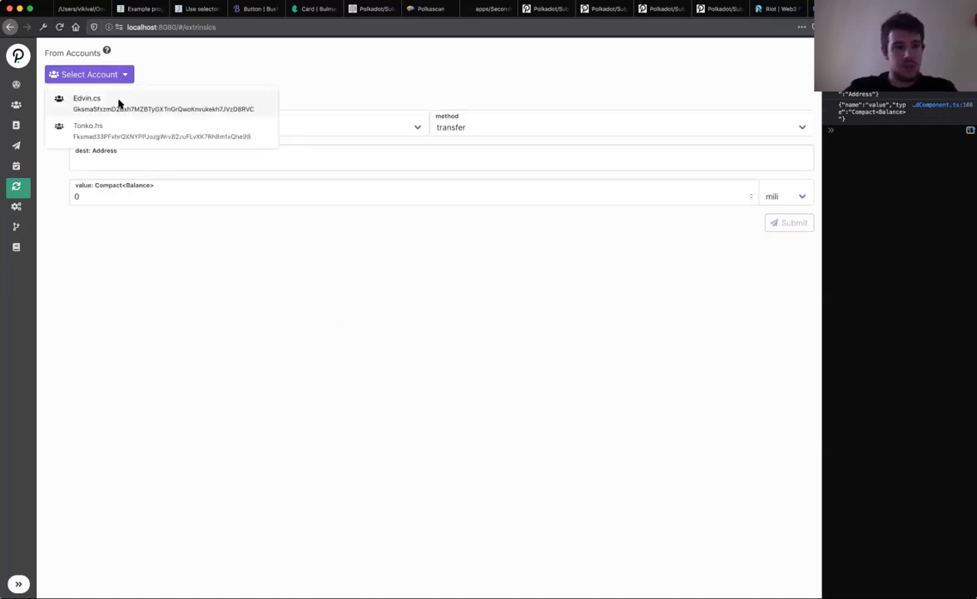
pyautogui.click(117, 103)
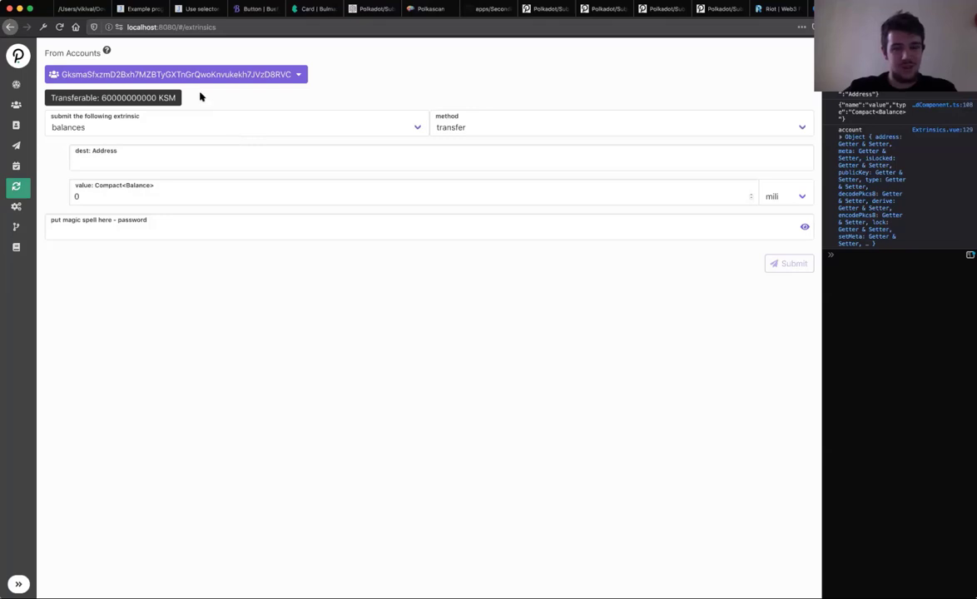
pyautogui.click(26, 114)
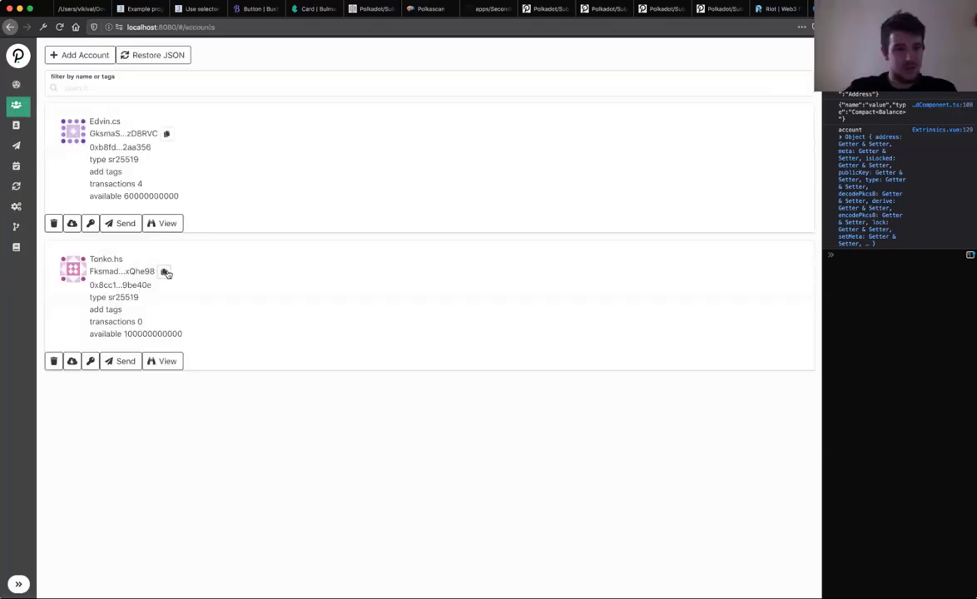
pyautogui.click(165, 273)
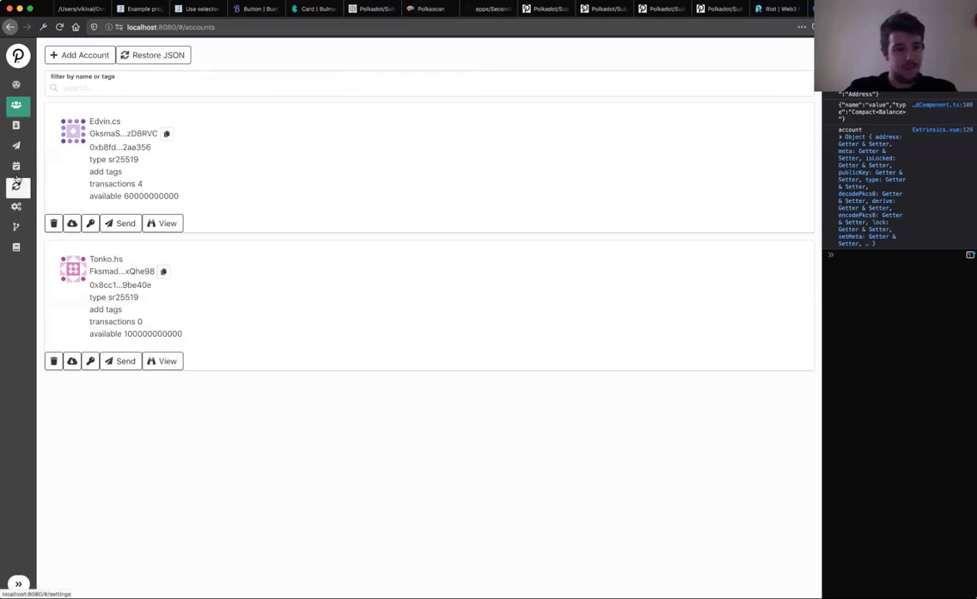
# Step: Back in Extrinsics, reselect balances > transfer and choose the sending account
pyautogui.click(16, 185)
pyautogui.click(212, 129)
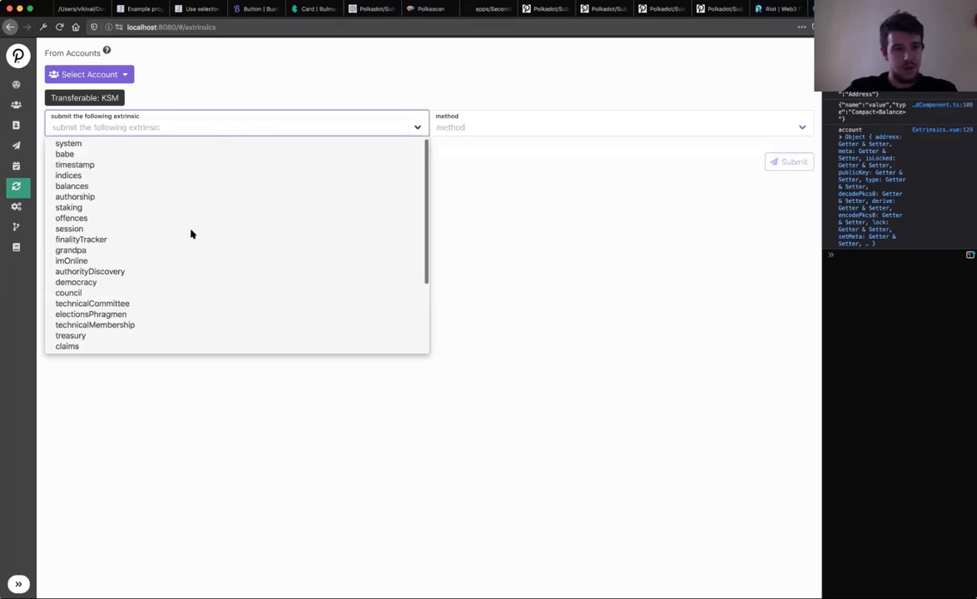
pyautogui.click(181, 186)
pyautogui.click(463, 133)
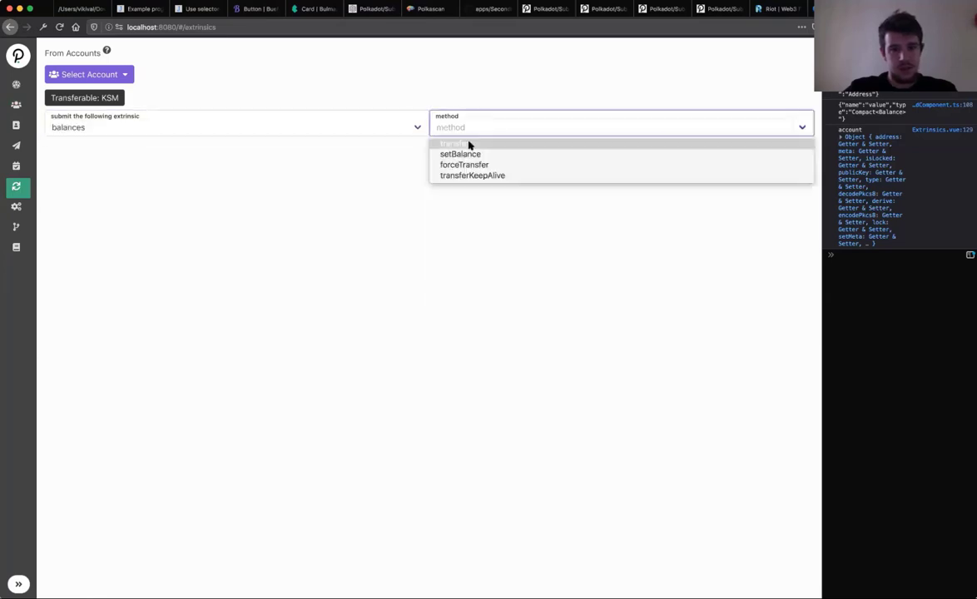
pyautogui.click(469, 145)
pyautogui.click(503, 156)
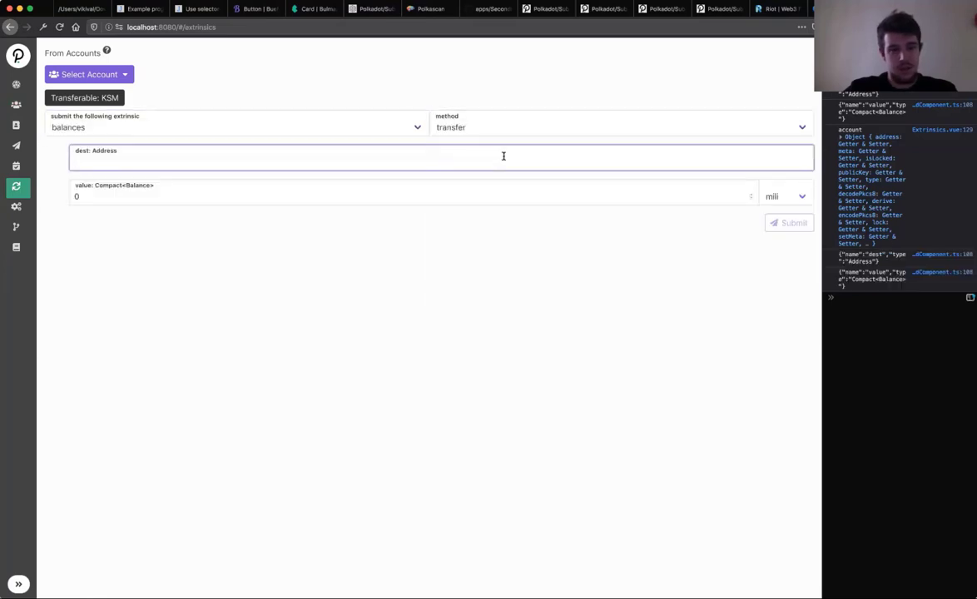
pyautogui.click(129, 74)
pyautogui.click(122, 100)
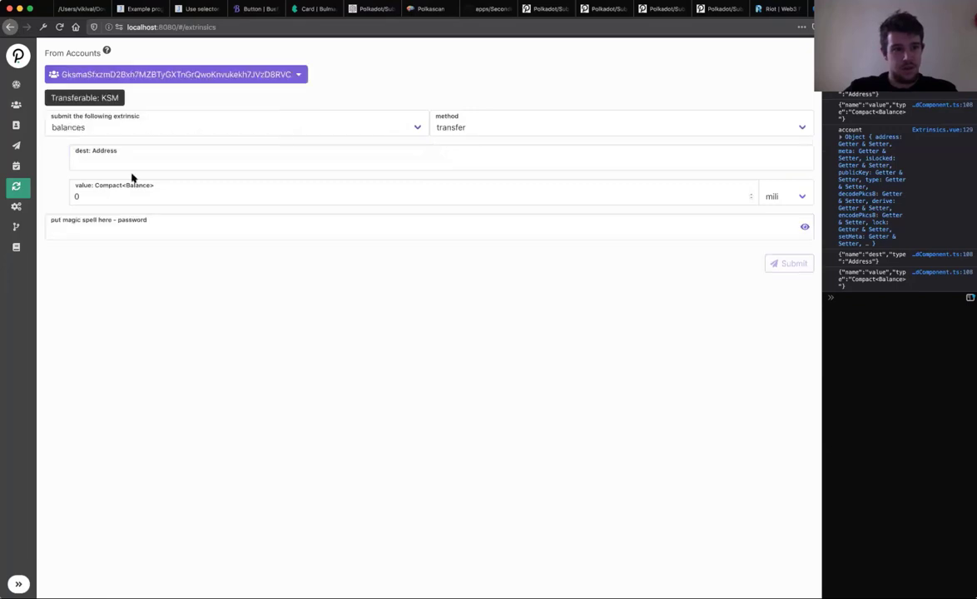
pyautogui.click(129, 162)
pyautogui.press('super+v')
pyautogui.click(156, 195)
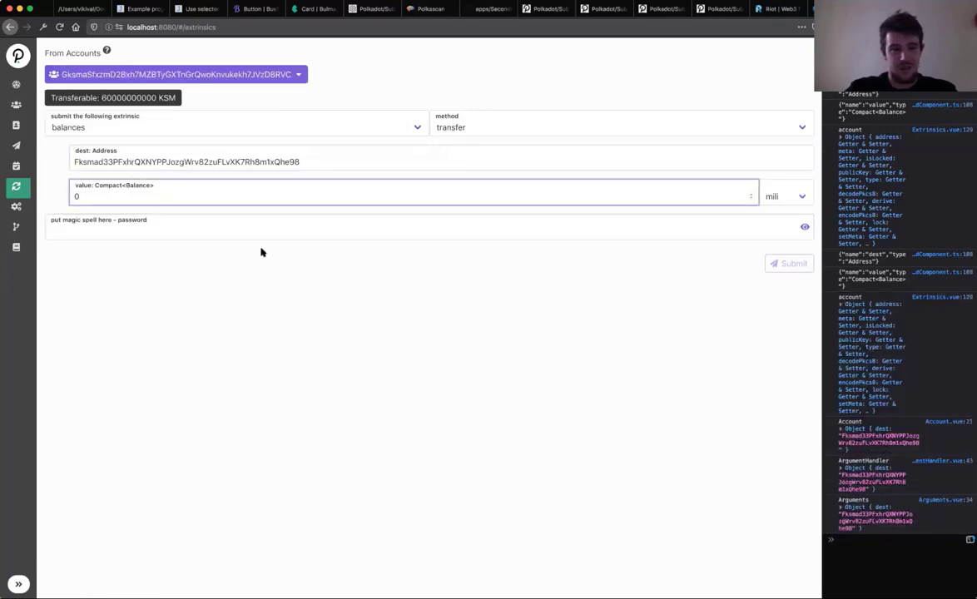
pyautogui.doubleClick(148, 97)
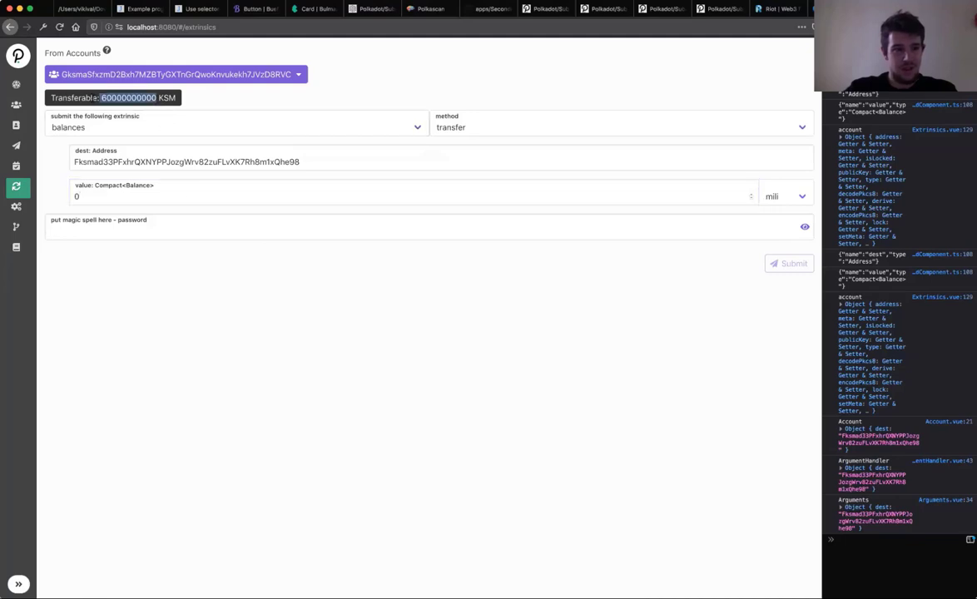
pyautogui.click(97, 196)
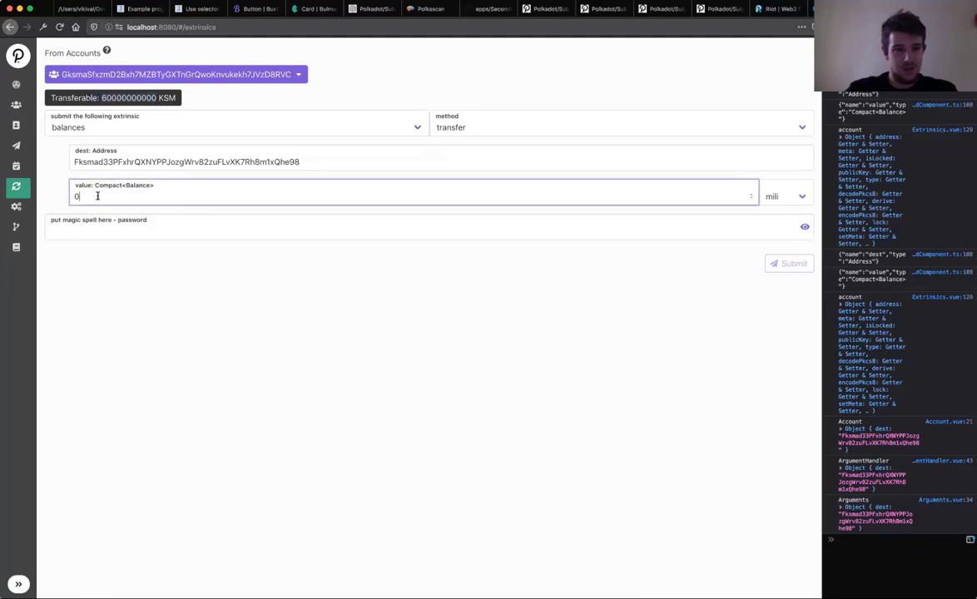
pyautogui.press('super+v')
pyautogui.press('super+Left')
pyautogui.press('Delete')
pyautogui.write('1')
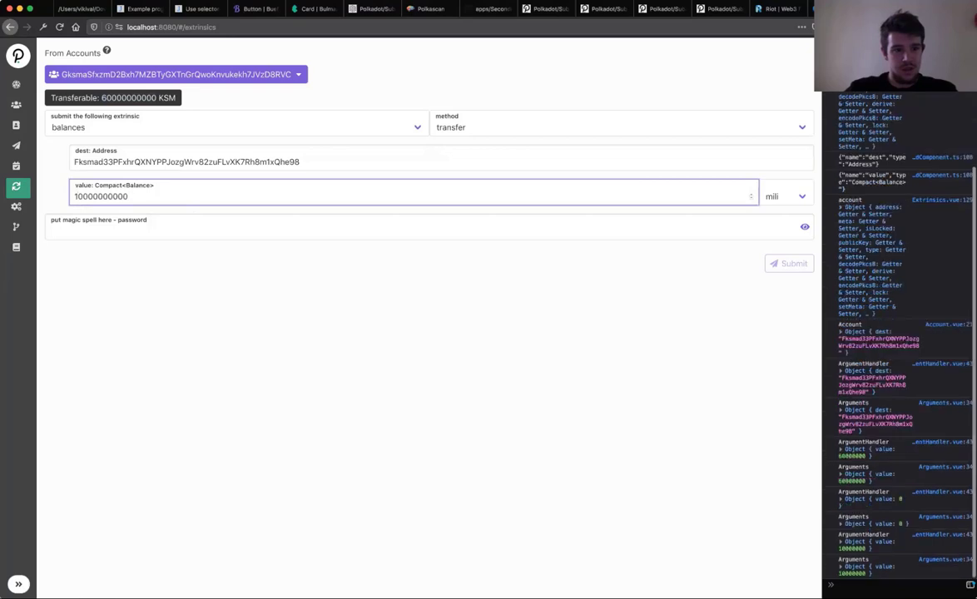
# Step: Enter the account password and submit the transfer
pyautogui.click(104, 232)
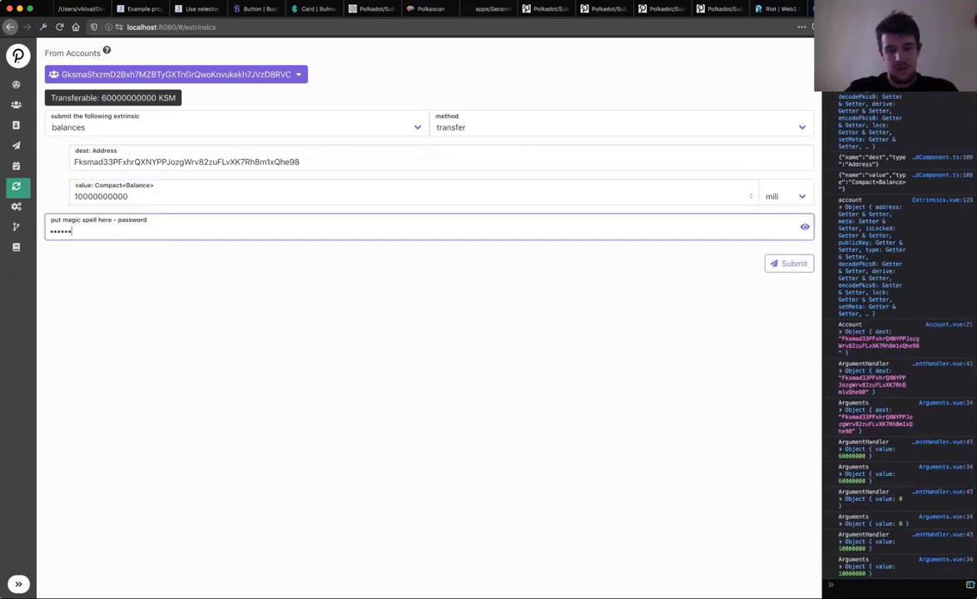
pyautogui.press('super+a')
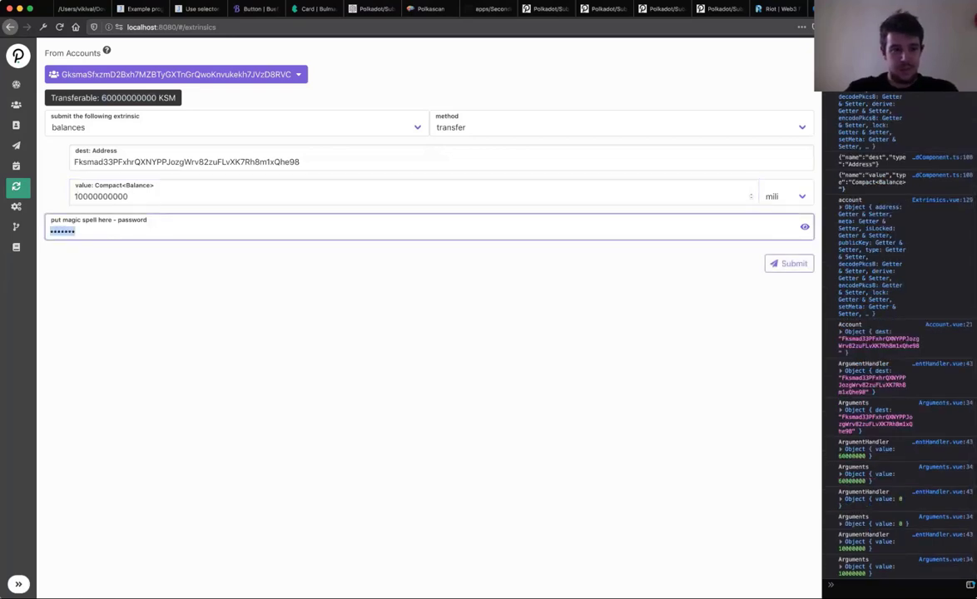
pyautogui.press('BackSpace')
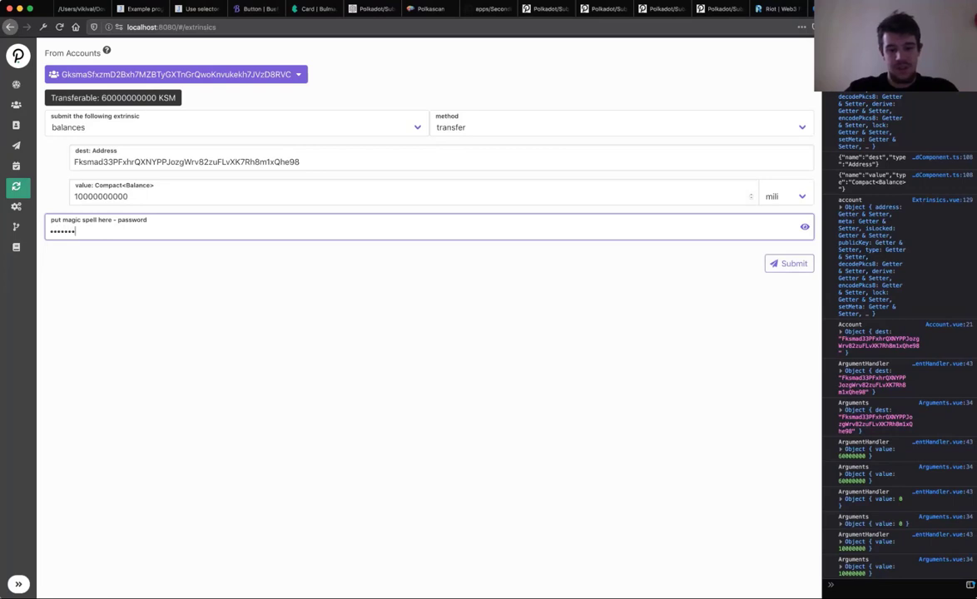
pyautogui.press('Return')
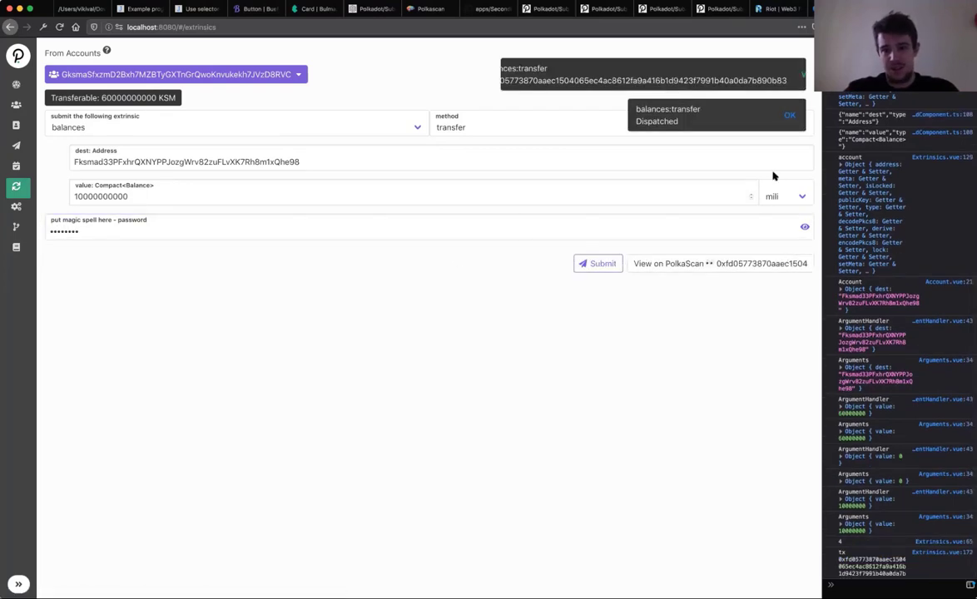
# Step: View the transaction on PolkaScan, changing the network in the URL from alexander to kusama
pyautogui.click(802, 75)
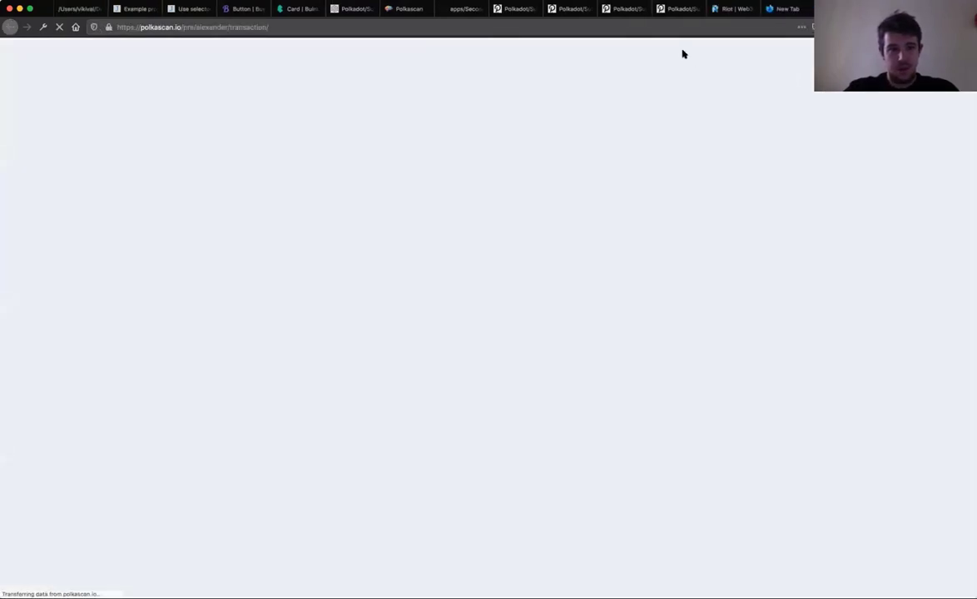
pyautogui.doubleClick(215, 28)
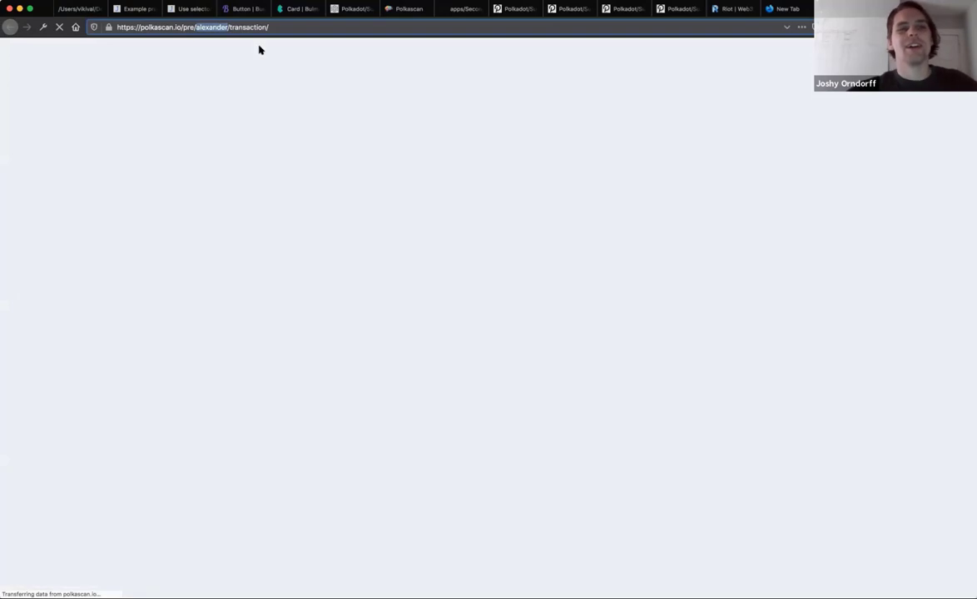
pyautogui.press('BackSpace')
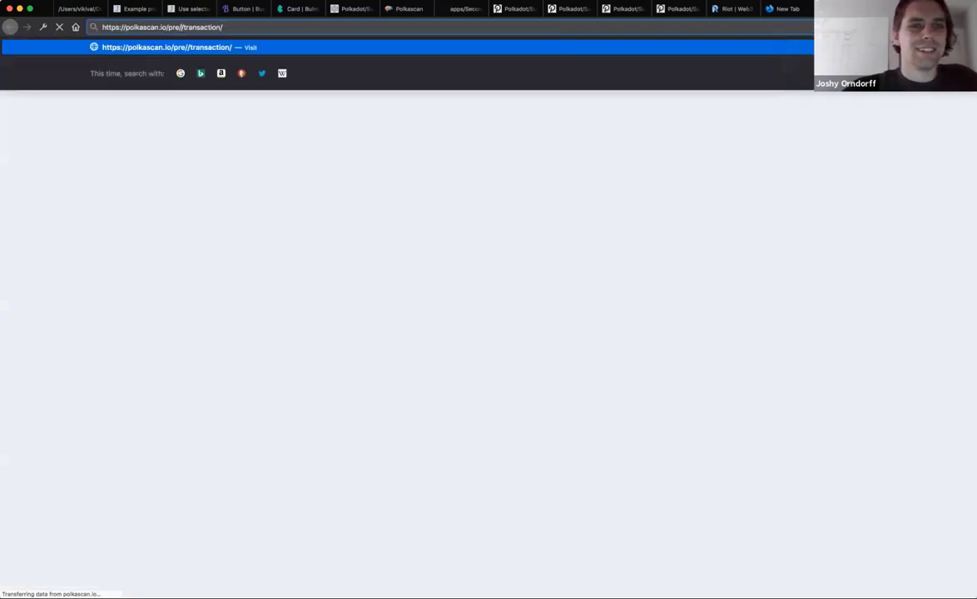
pyautogui.write('kusama')
pyautogui.press('Return')
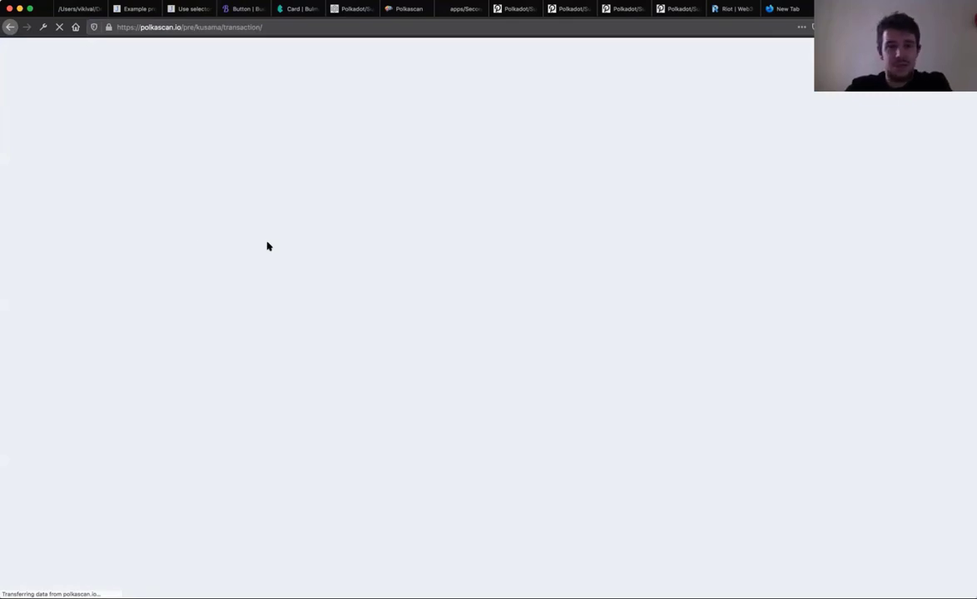
# Step: Close that tab and switch to the open Polkascan Kusama account page
pyautogui.click(375, 25)
pyautogui.press('super+w')
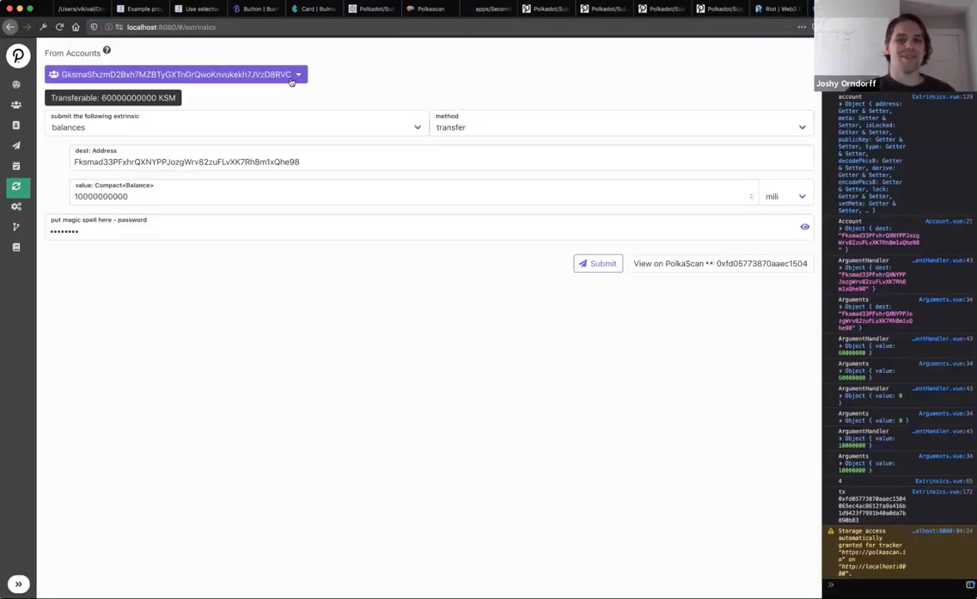
pyautogui.press('super+t')
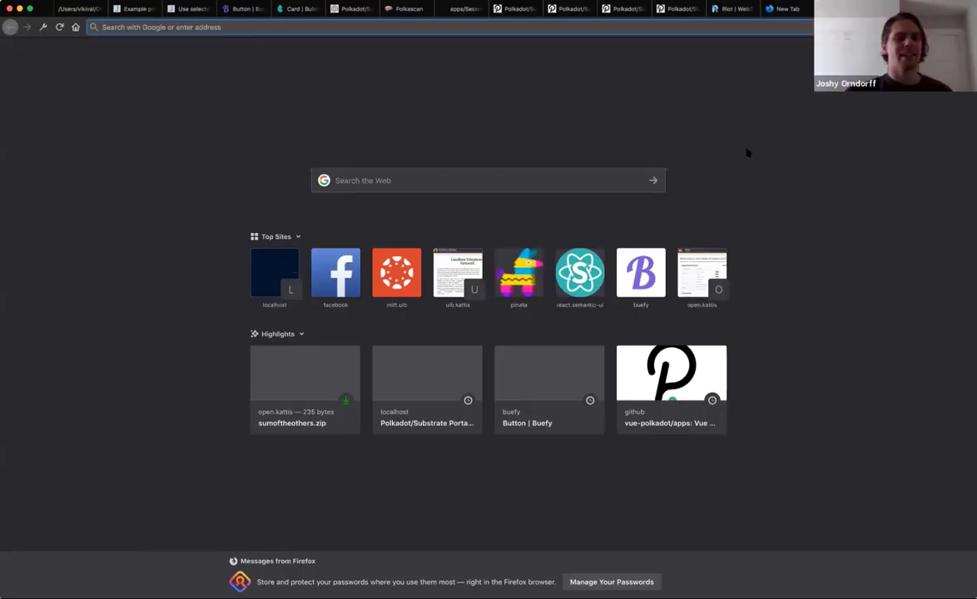
pyautogui.write('block')
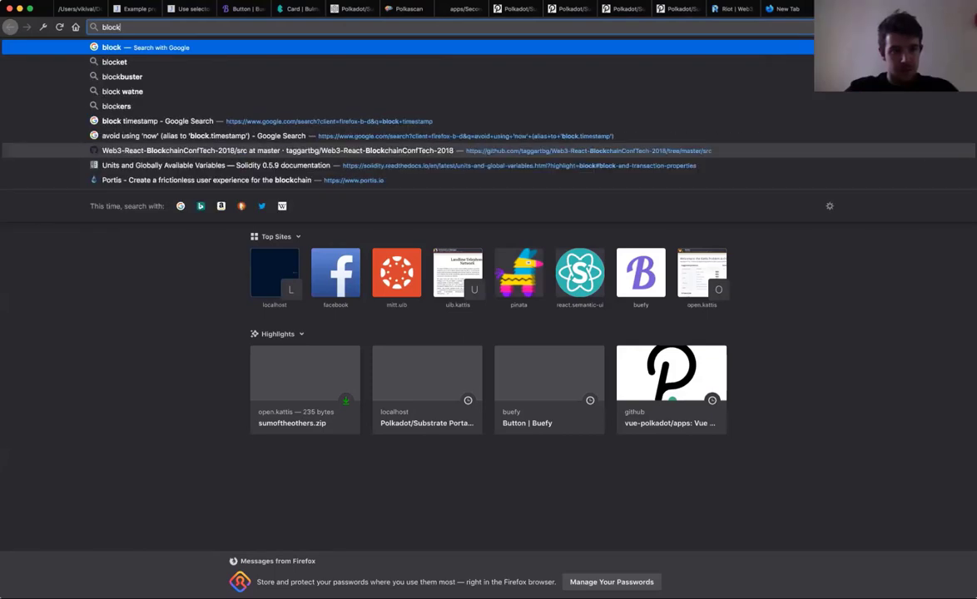
pyautogui.press('BackSpace')
pyautogui.press('BackSpace')
pyautogui.press('BackSpace')
pyautogui.press('BackSpace')
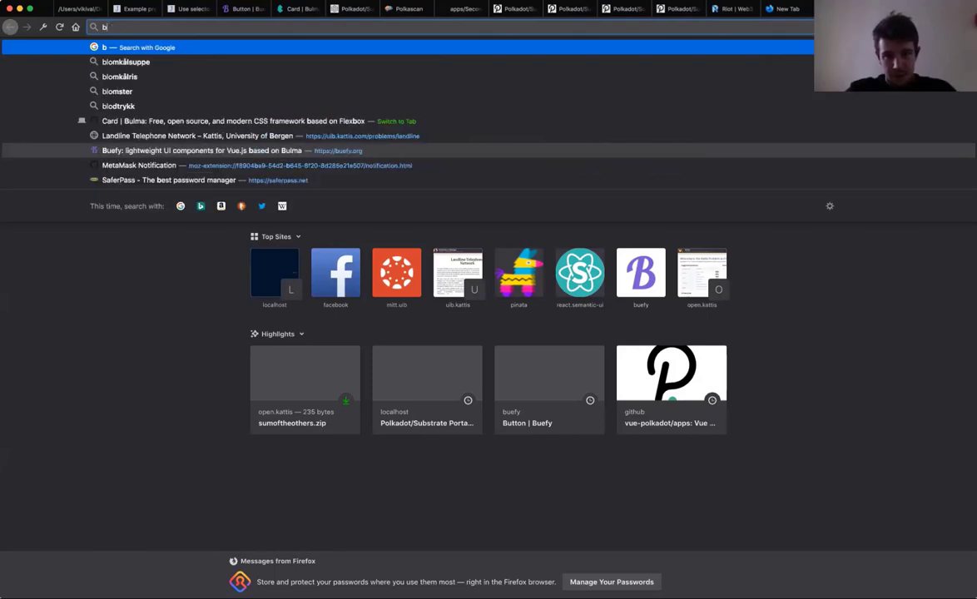
pyautogui.click(407, 9)
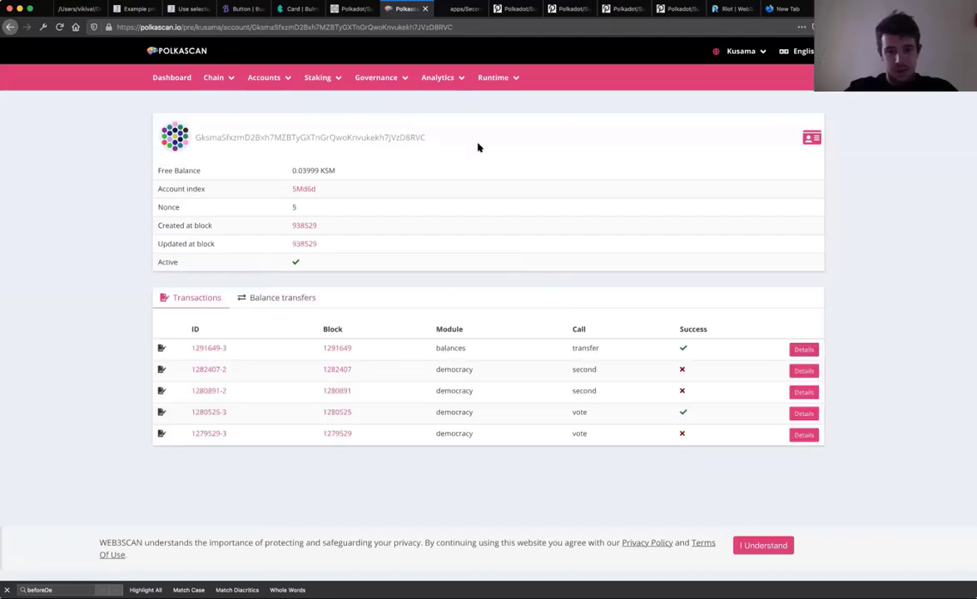
# Step: Open details of the newest 0.00001 KSM balances transfer, then return to the wallet tab
pyautogui.doubleClick(450, 348)
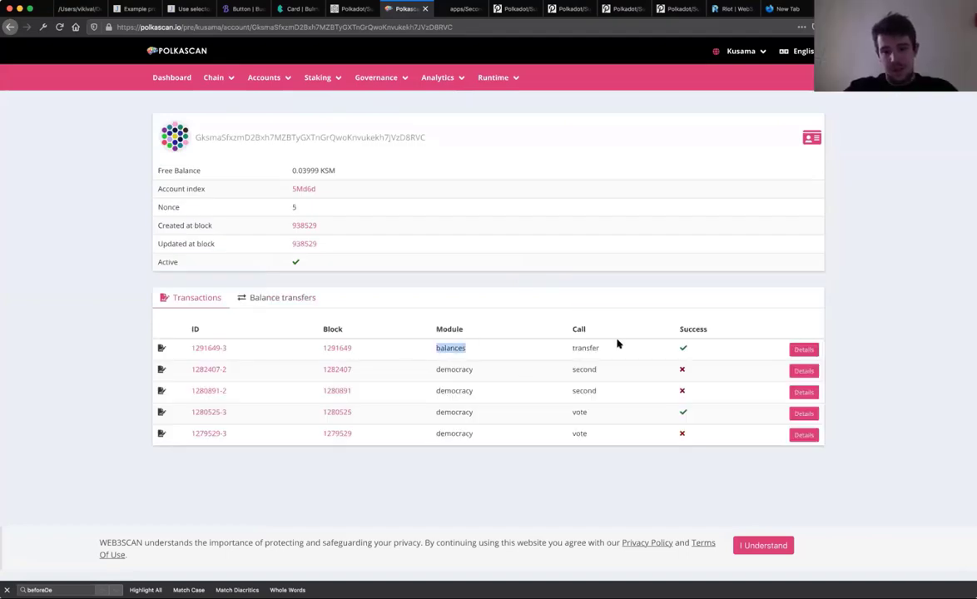
pyautogui.click(804, 350)
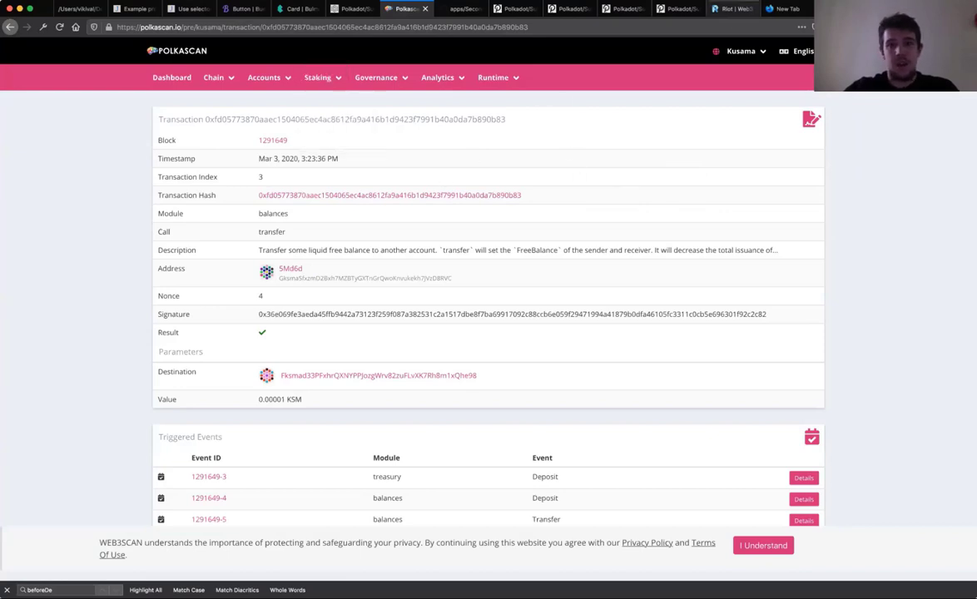
pyautogui.click(621, 8)
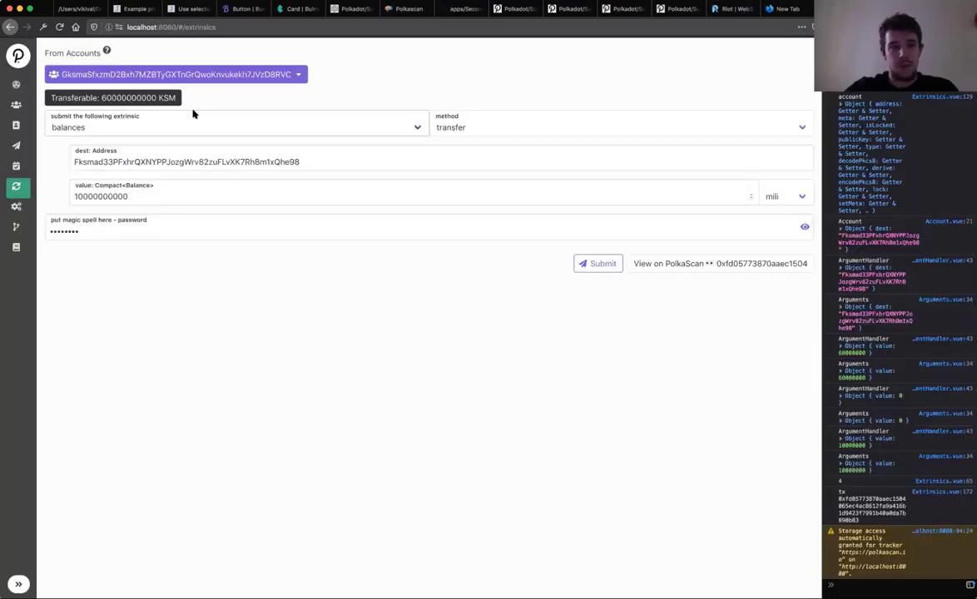
# Step: Open Democracy to see 3 active proposals and 30 referendums
pyautogui.click(16, 167)
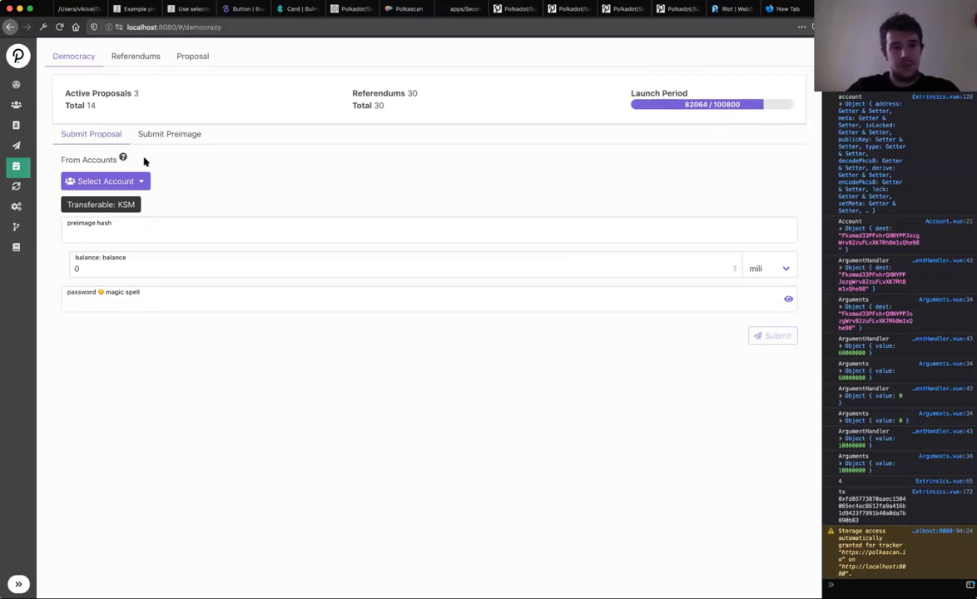
# Step: Show Submit Preimage, expand referendum 29 under Referendums, then switch to the Proposals tab
pyautogui.click(170, 134)
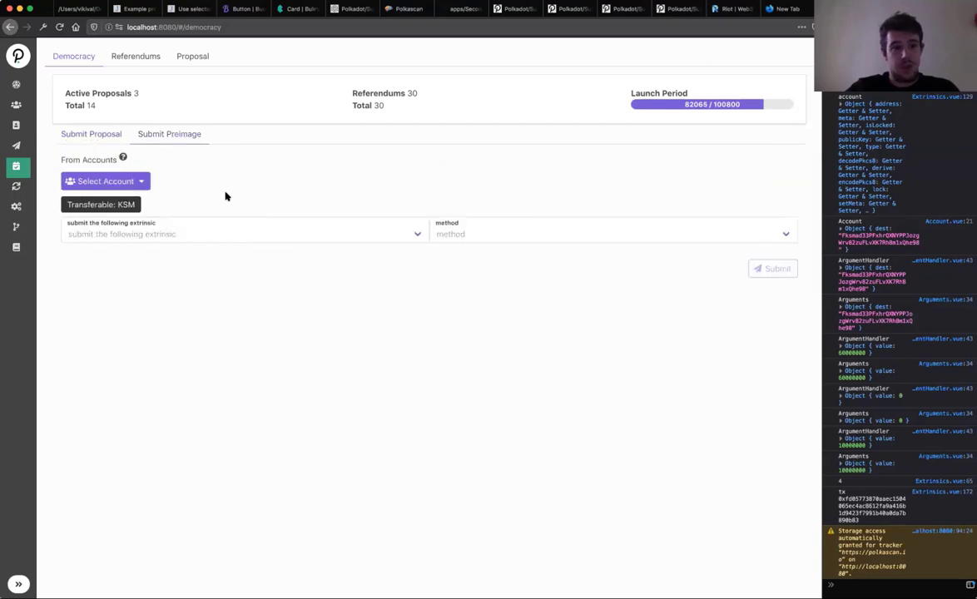
pyautogui.click(121, 58)
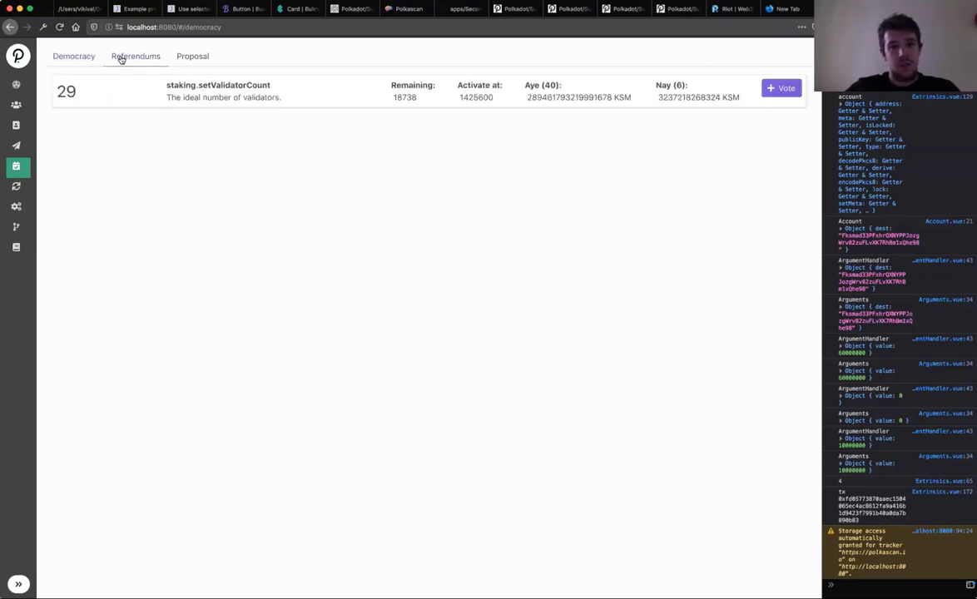
pyautogui.click(189, 100)
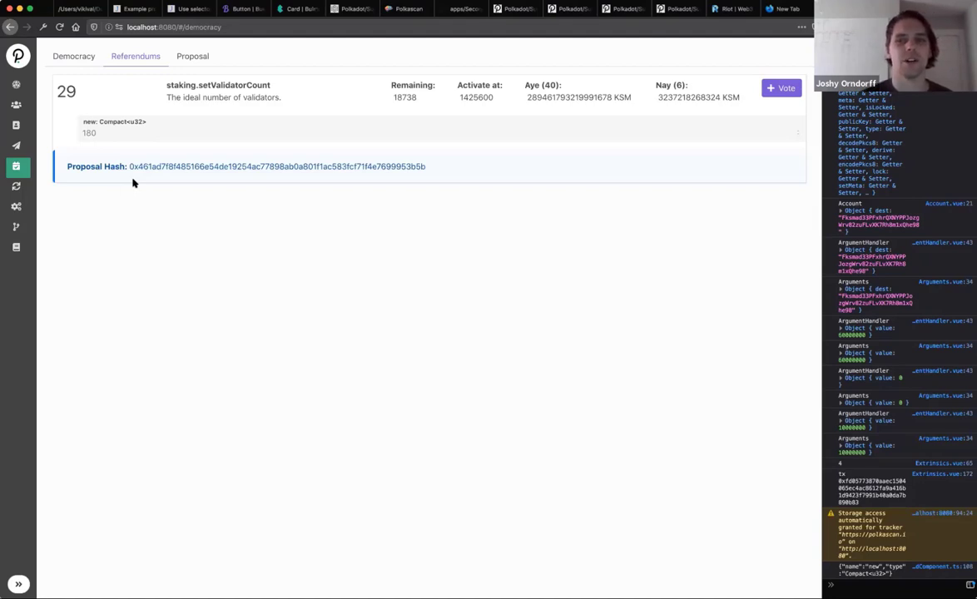
pyautogui.click(192, 56)
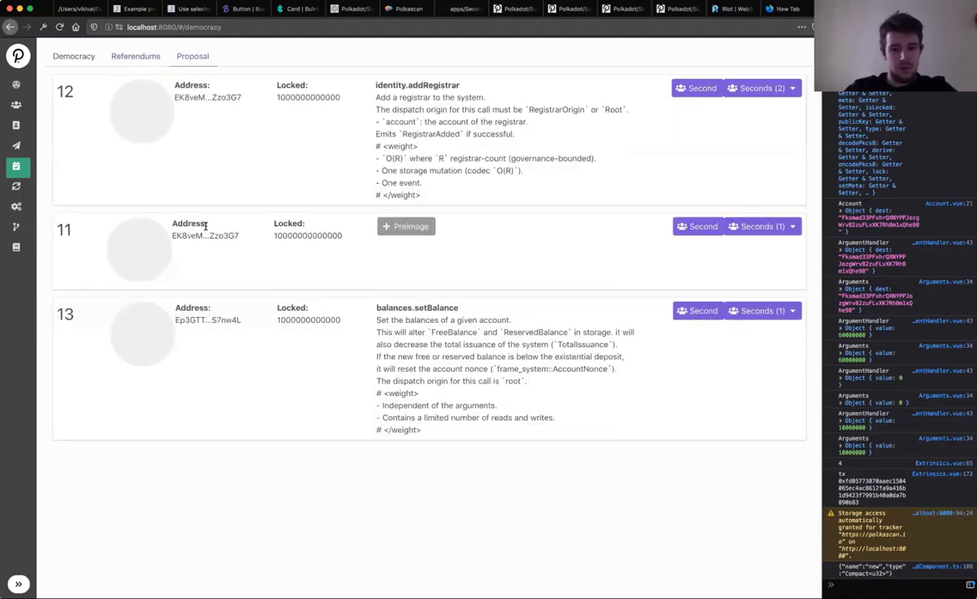
# Step: Start seconding proposal 12 with the first account, then close the dialog unsubmitted
pyautogui.click(17, 201)
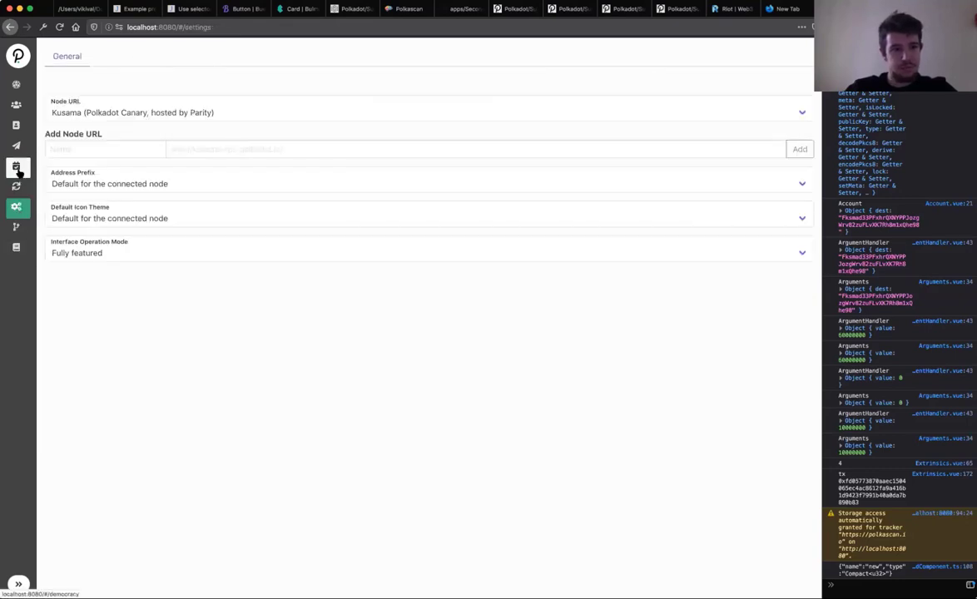
pyautogui.click(16, 168)
pyautogui.click(197, 58)
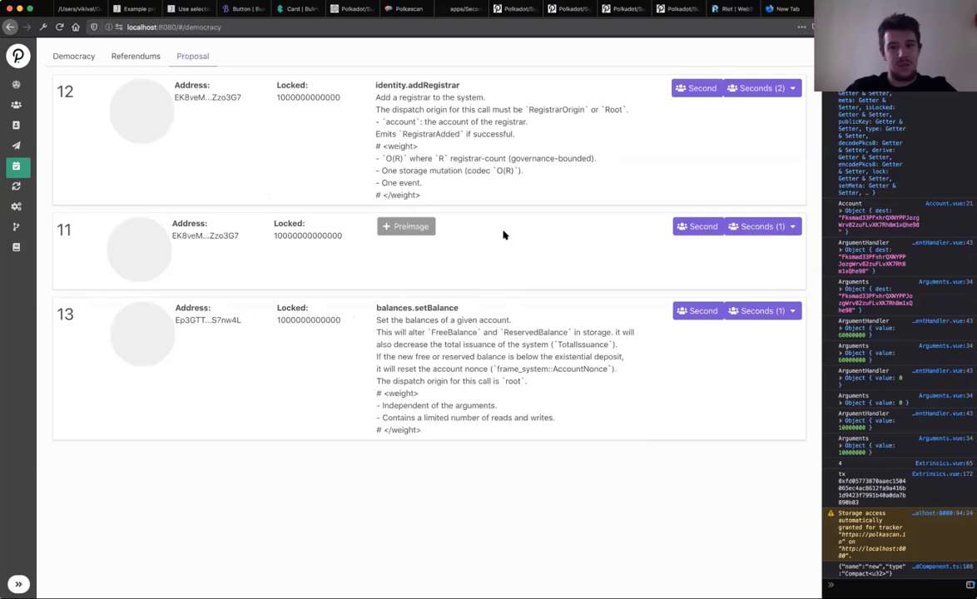
pyautogui.click(691, 90)
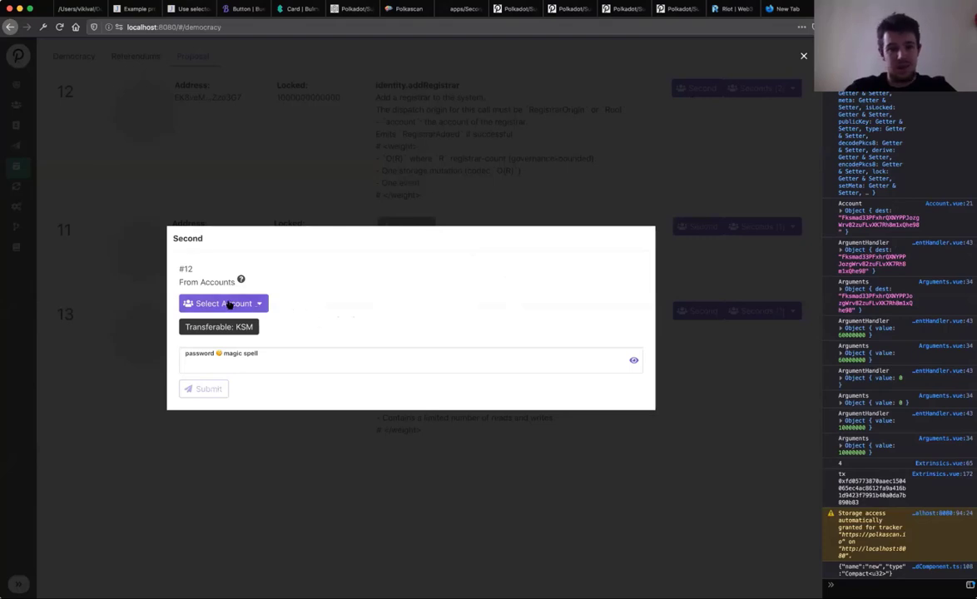
pyautogui.click(227, 303)
pyautogui.click(231, 332)
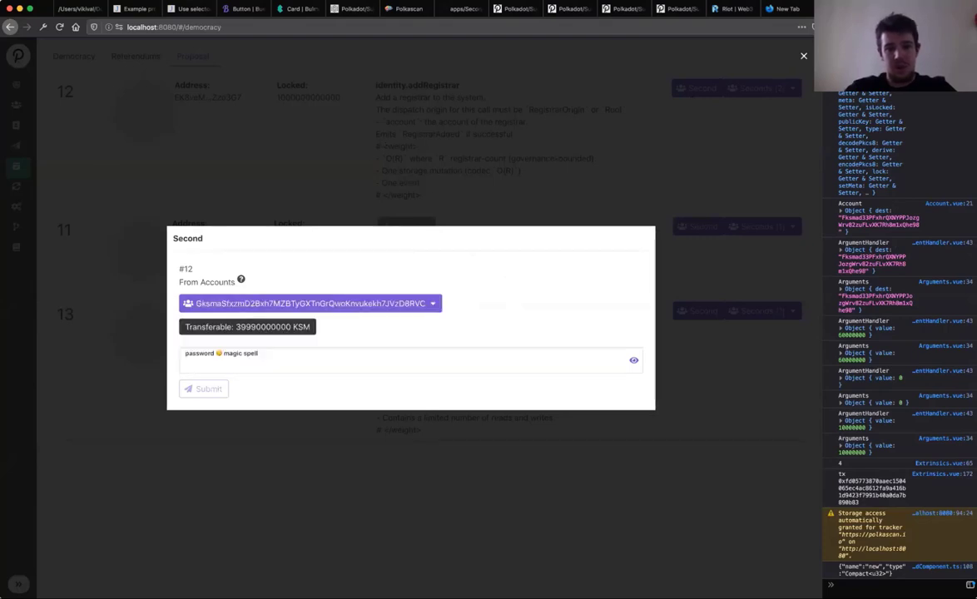
pyautogui.click(356, 210)
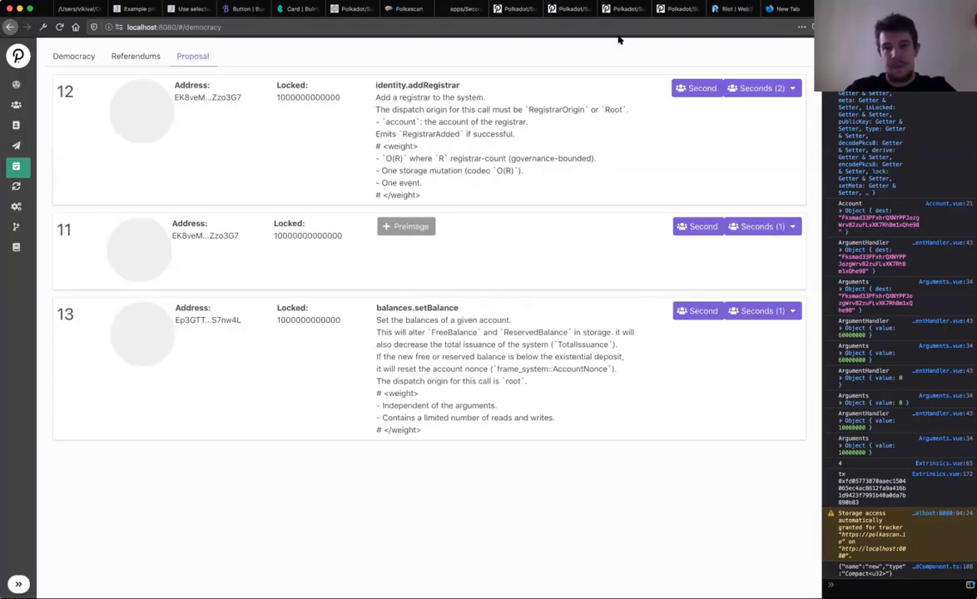
# Step: View the seconders of proposals 12 and 11, and expand then collapse proposal 13
pyautogui.click(760, 87)
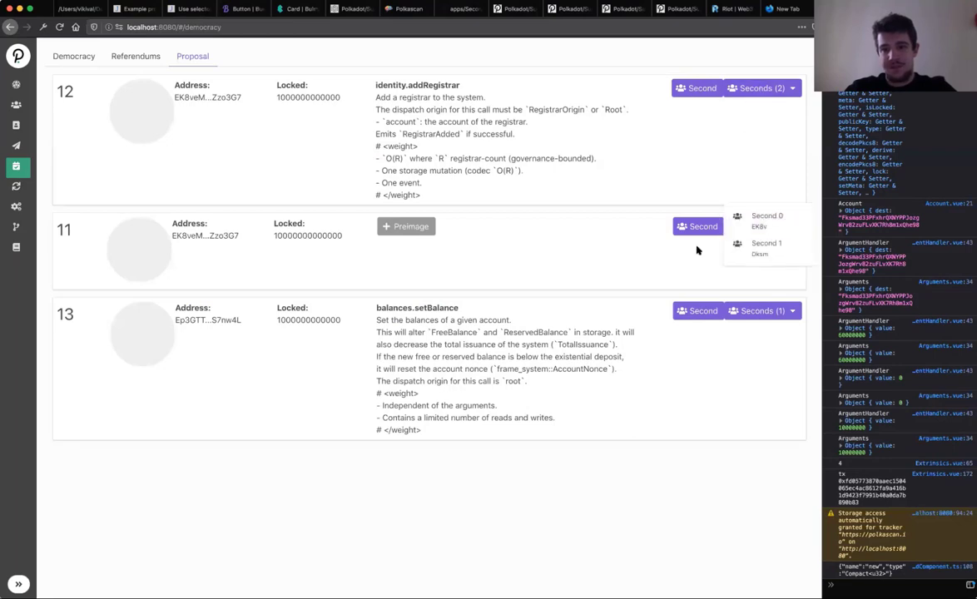
pyautogui.click(758, 232)
pyautogui.click(758, 233)
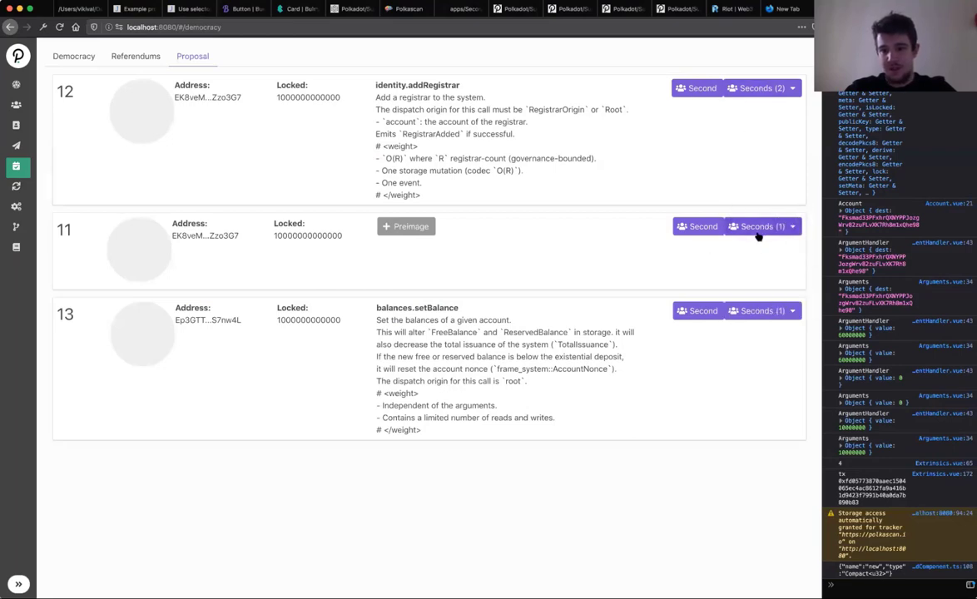
pyautogui.click(554, 354)
pyautogui.scroll(-1, 555, 350)
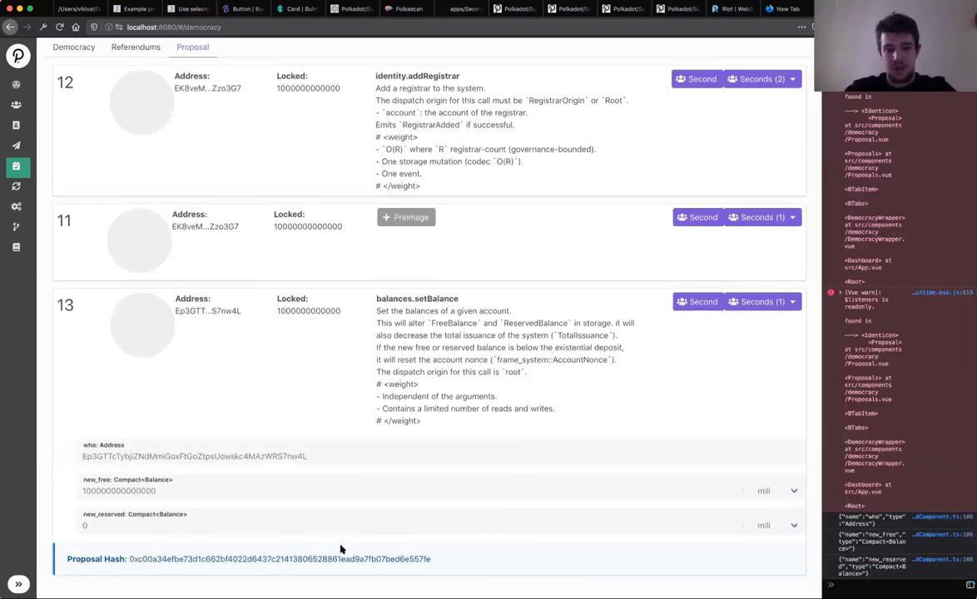
pyautogui.click(447, 344)
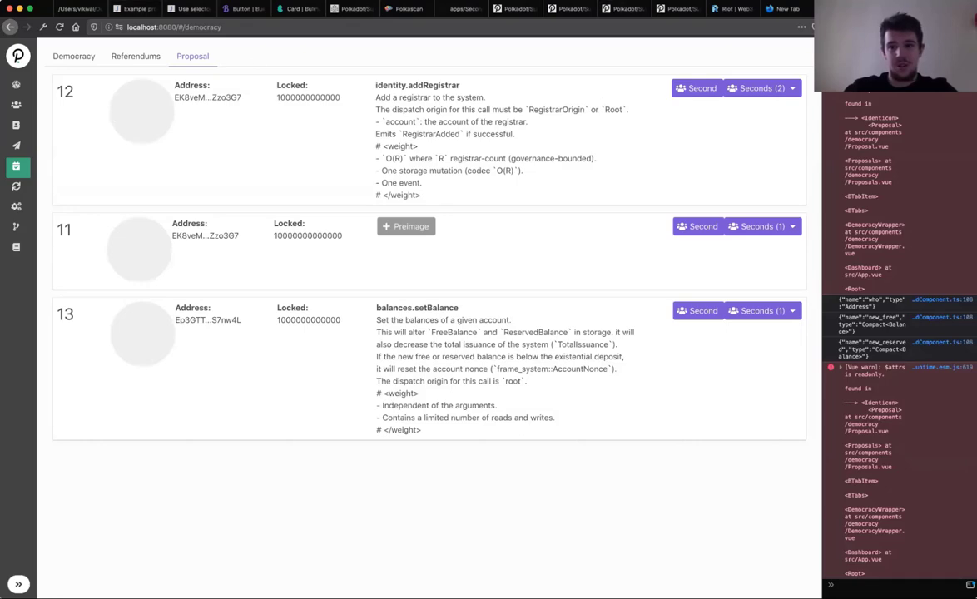
# Step: Go to github.com/vue-polkadot/ in a new tab and open vue-ui's packages folder
pyautogui.press('super+alt+i')
pyautogui.press('super+t')
pyautogui.write('g')
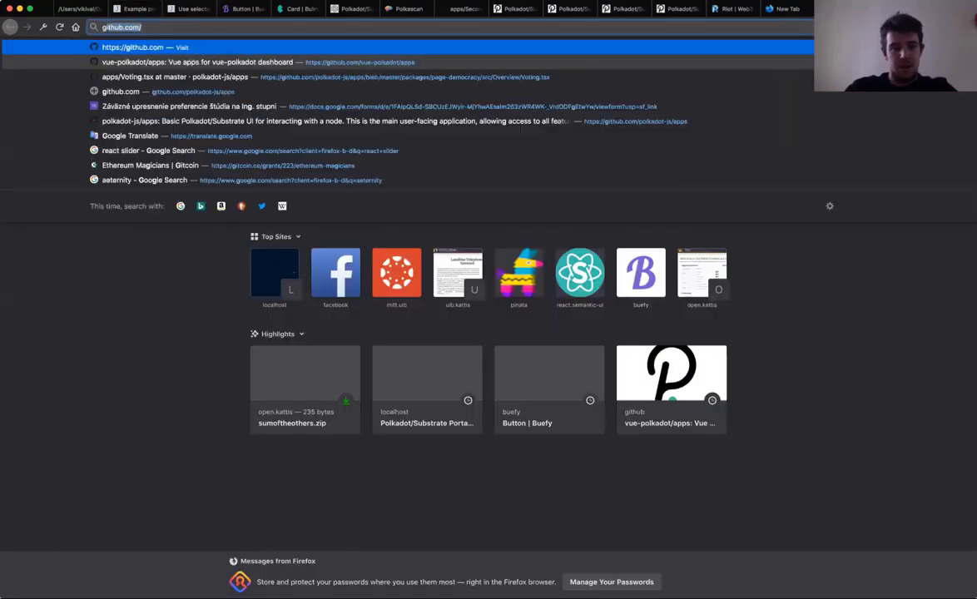
pyautogui.write('ithub.com/vue-polkadot/app')
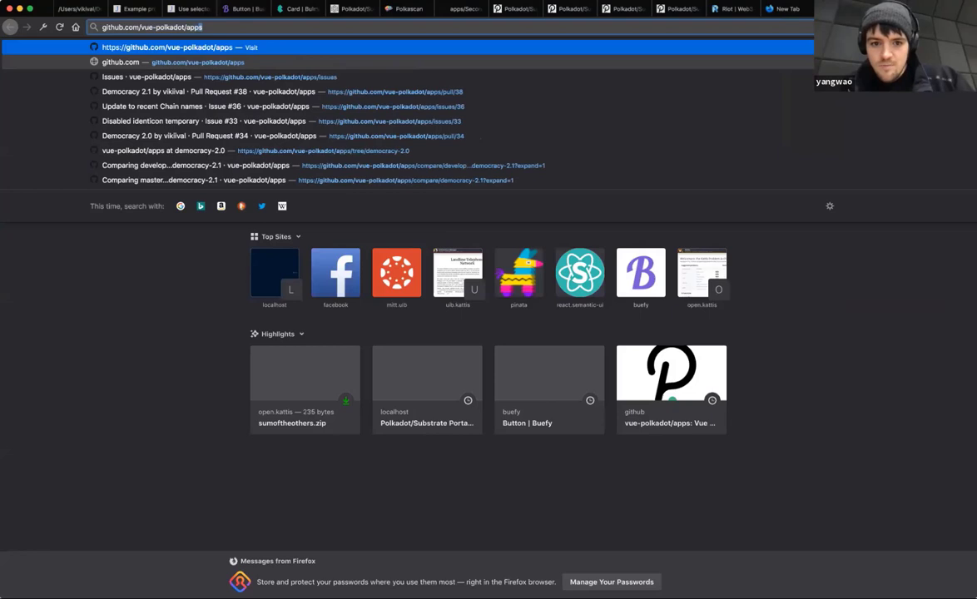
pyautogui.press('Return')
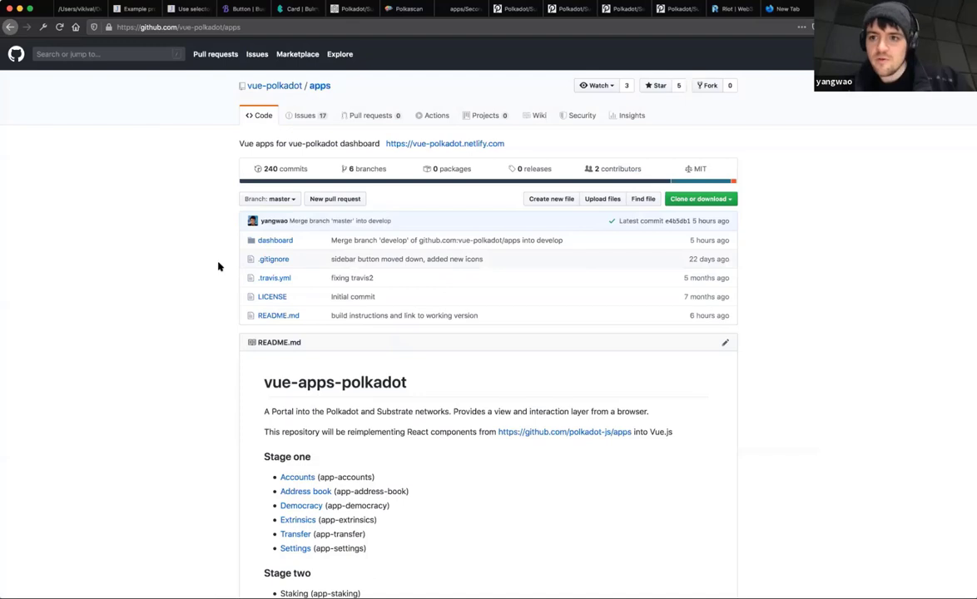
pyautogui.click(279, 88)
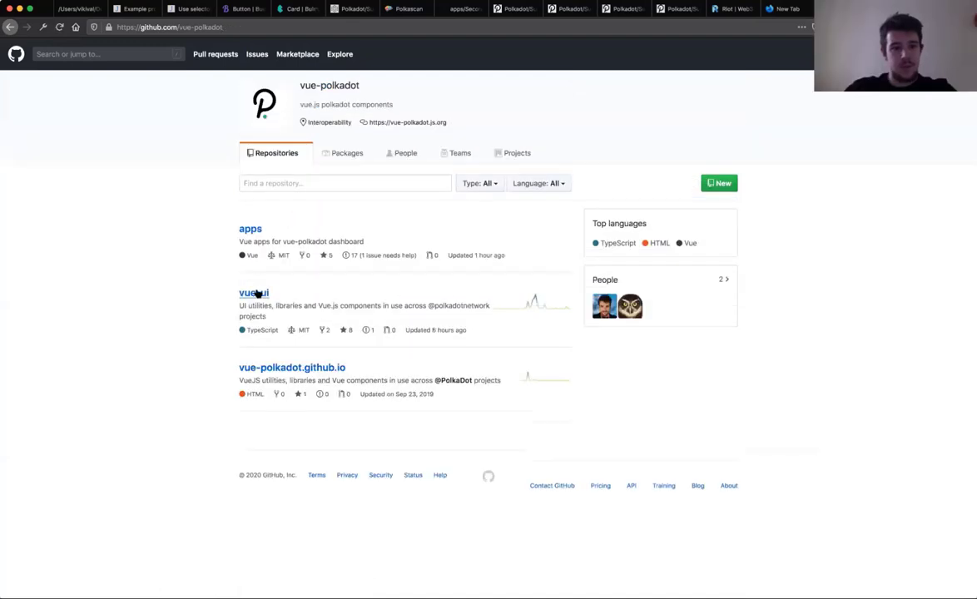
pyautogui.click(255, 294)
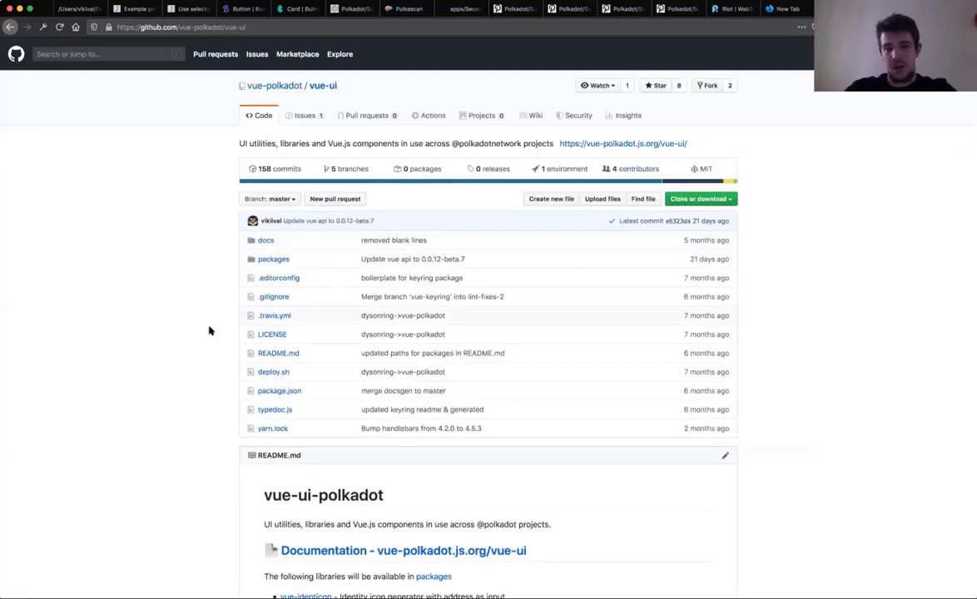
pyautogui.scroll(-2, 209, 329)
pyautogui.click(283, 245)
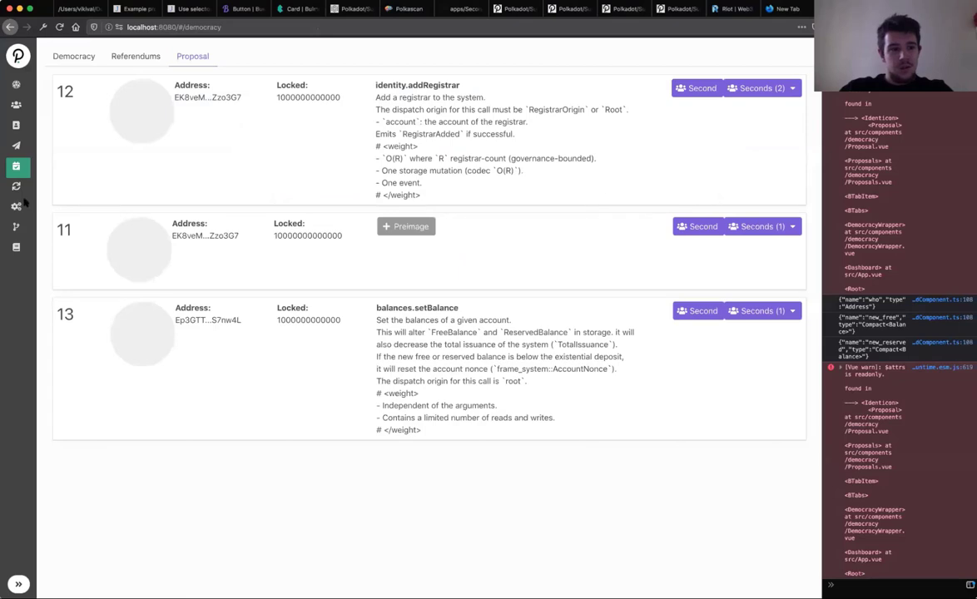
# Step: Open the wallet settings and review the Node URL list, leaving Kusama selected
pyautogui.click(16, 207)
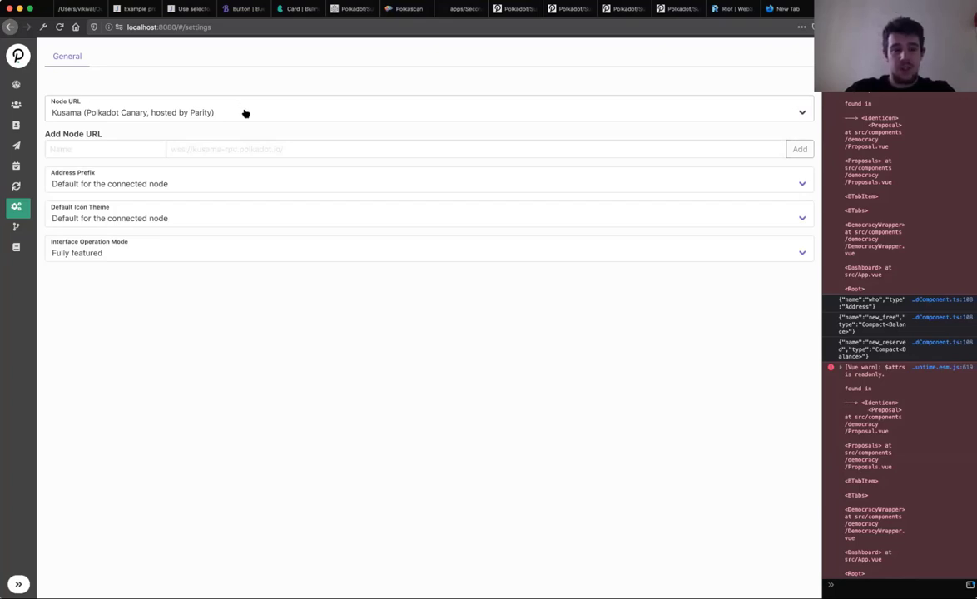
pyautogui.click(244, 111)
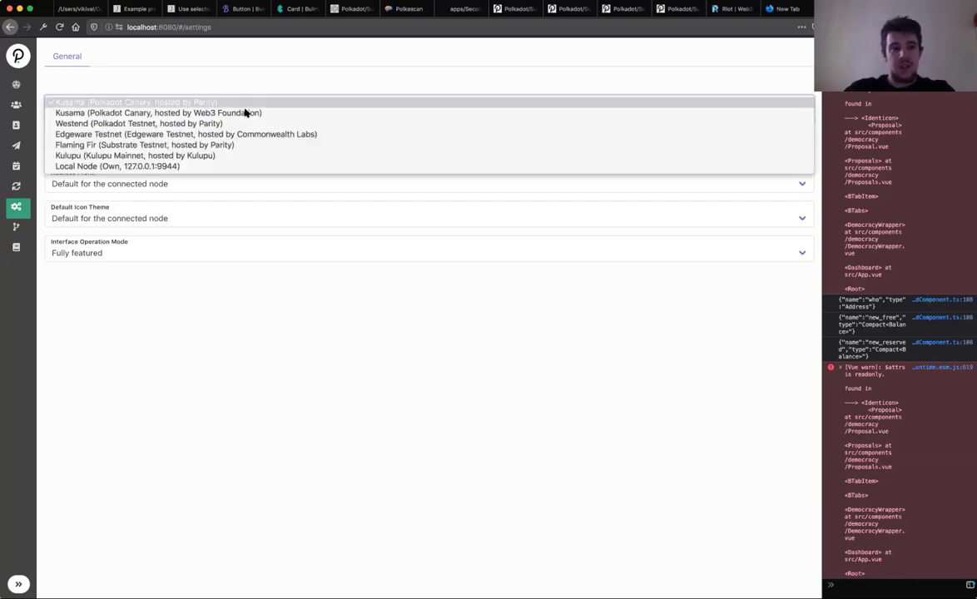
pyautogui.click(273, 245)
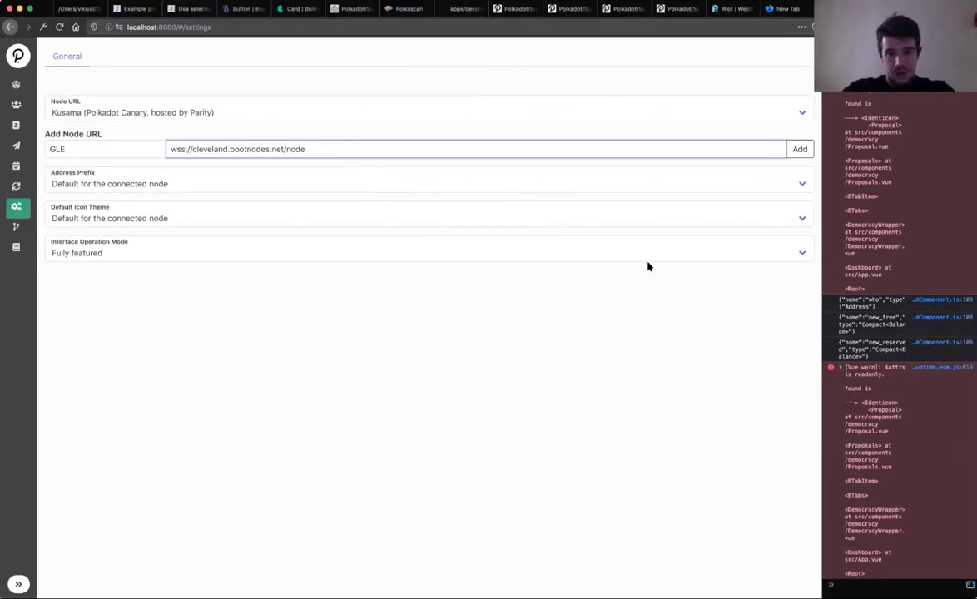
# Step: Save the GLE node, connect to it, and view CLE Coin Mainnet block details at block 56260
pyautogui.click(798, 149)
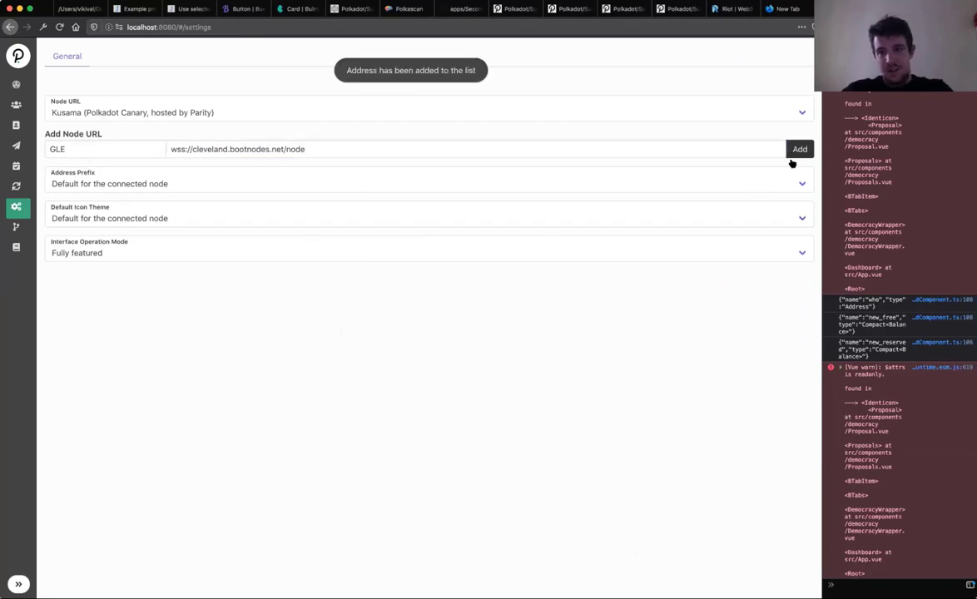
pyautogui.click(402, 114)
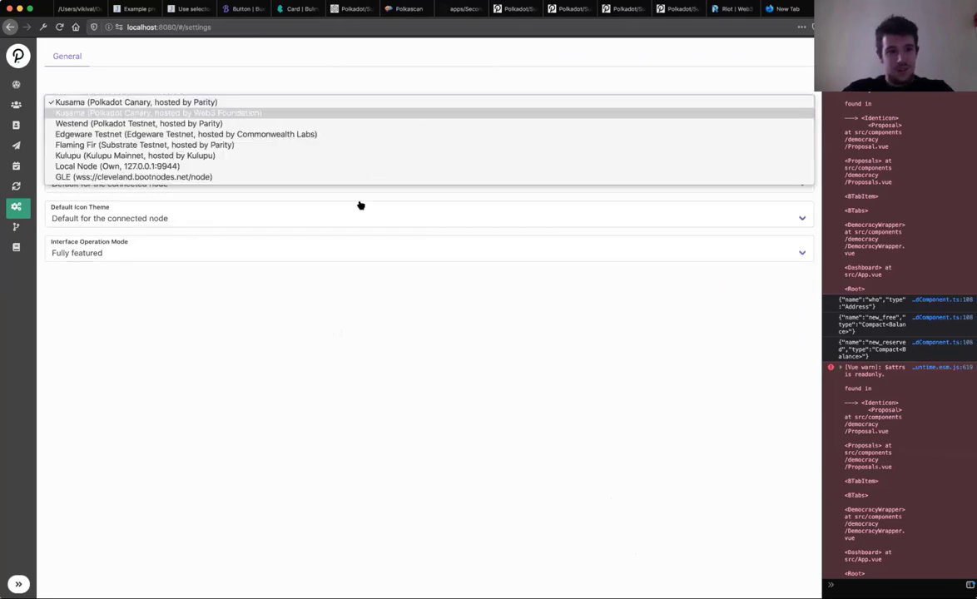
pyautogui.click(344, 179)
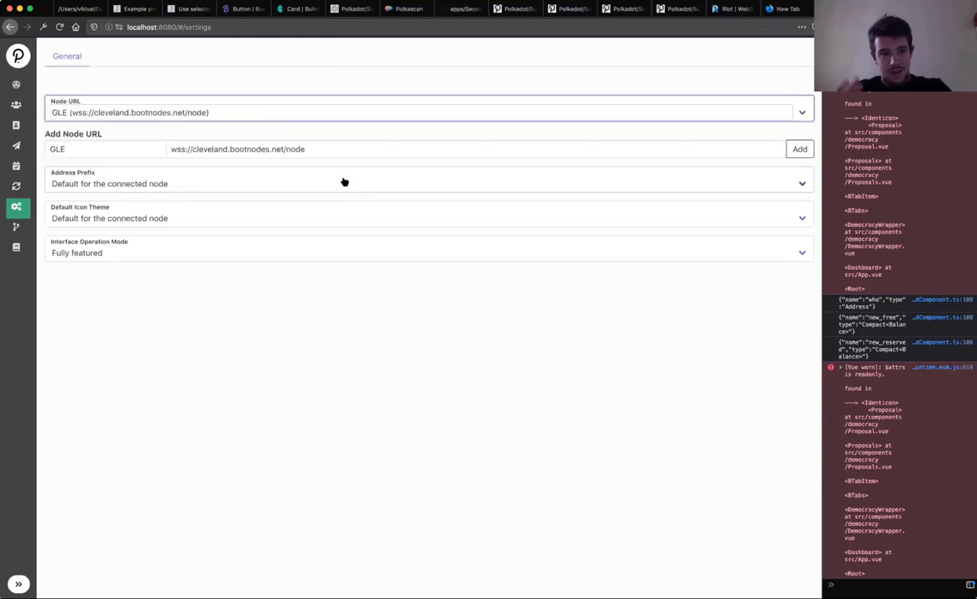
pyautogui.click(16, 86)
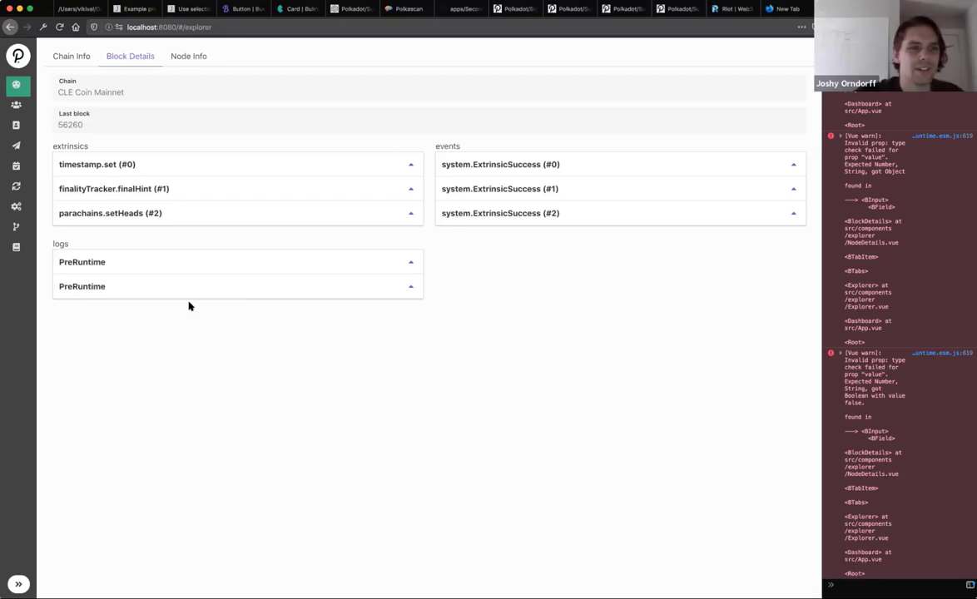
# Step: Show Node Info: 0 peers, not syncing, best block 56267
pyautogui.click(190, 58)
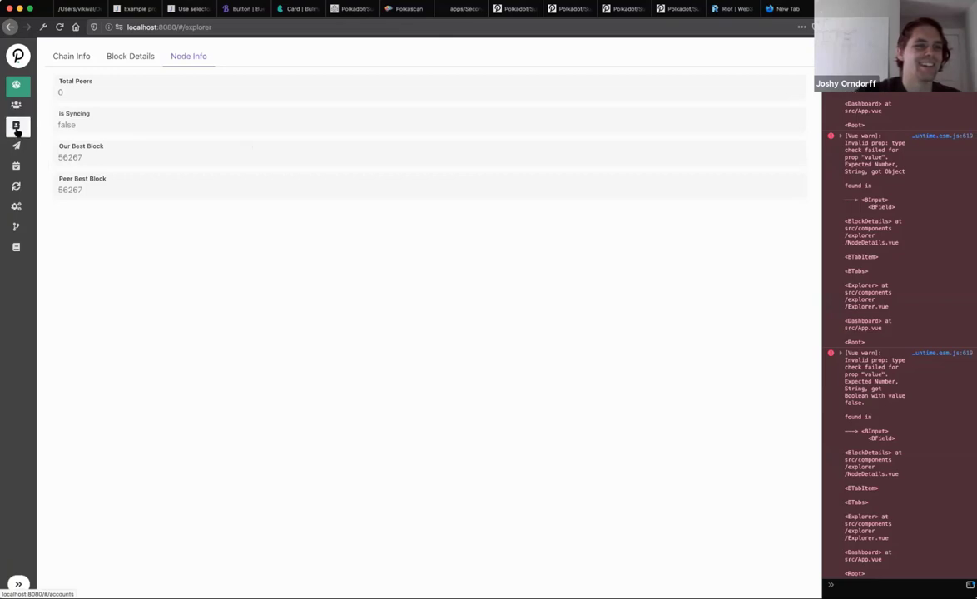
# Step: Create a password-protected account named CoinMaster and copy its address
pyautogui.click(18, 126)
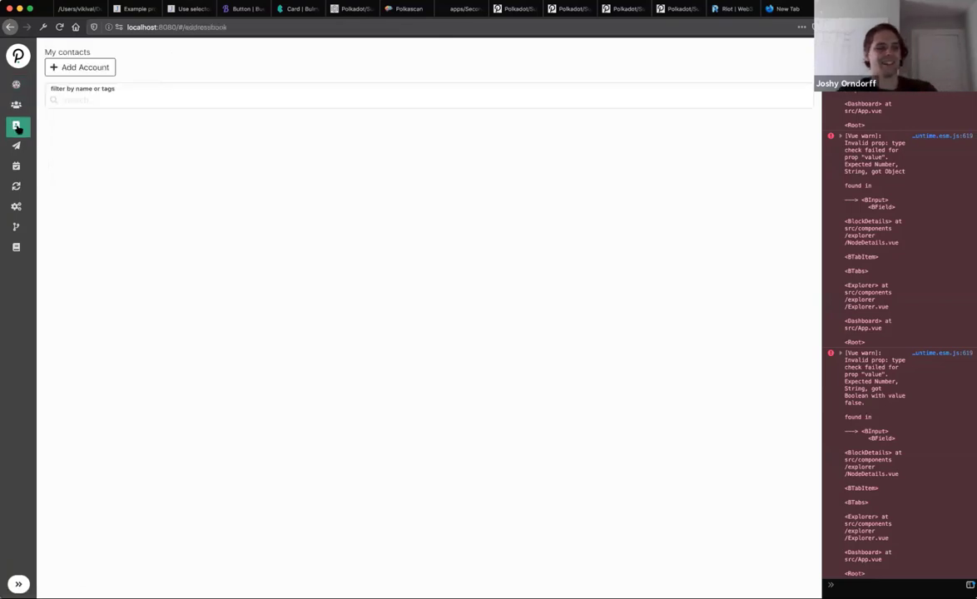
pyautogui.click(16, 105)
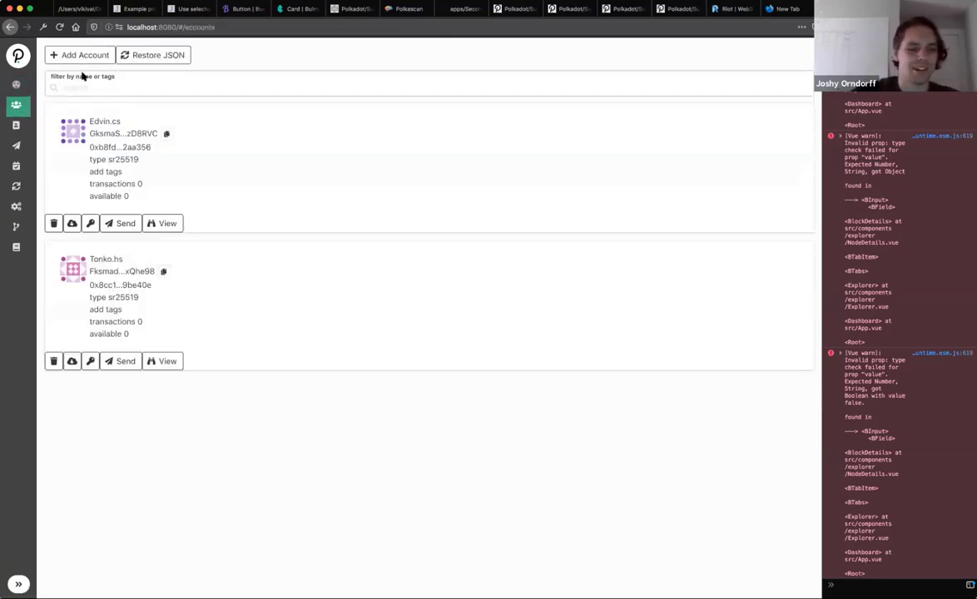
pyautogui.click(95, 55)
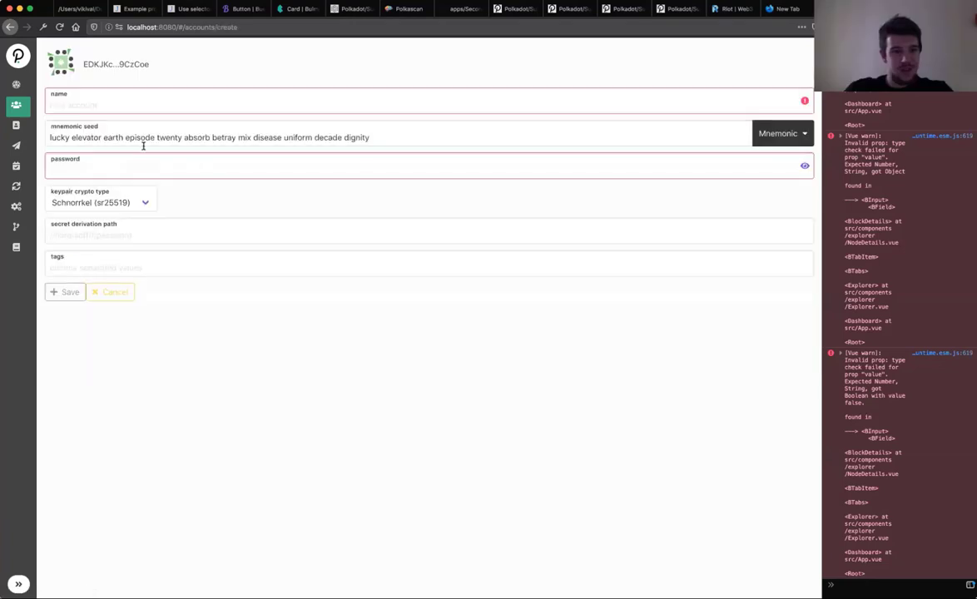
pyautogui.click(191, 110)
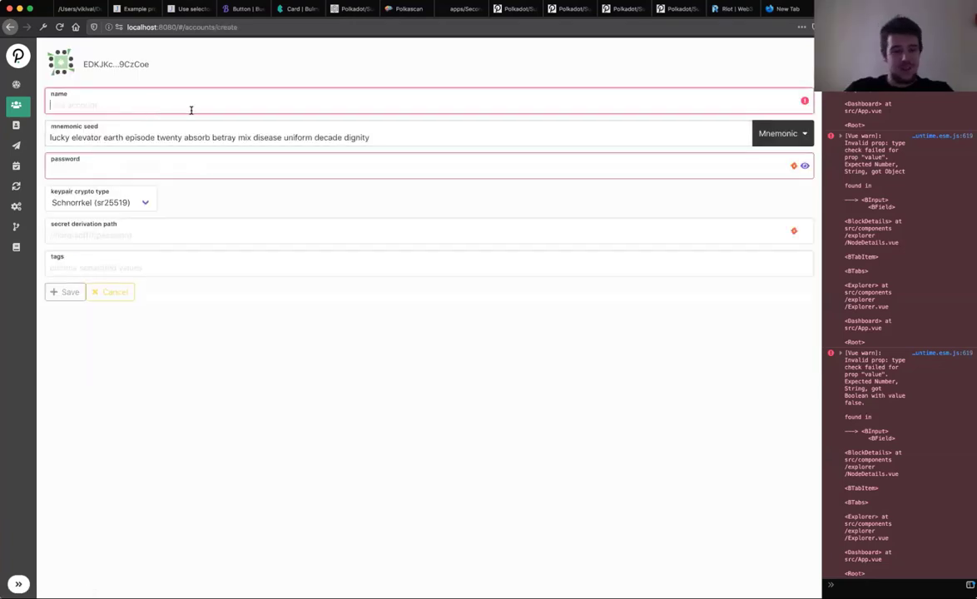
pyautogui.write('CoinMaster')
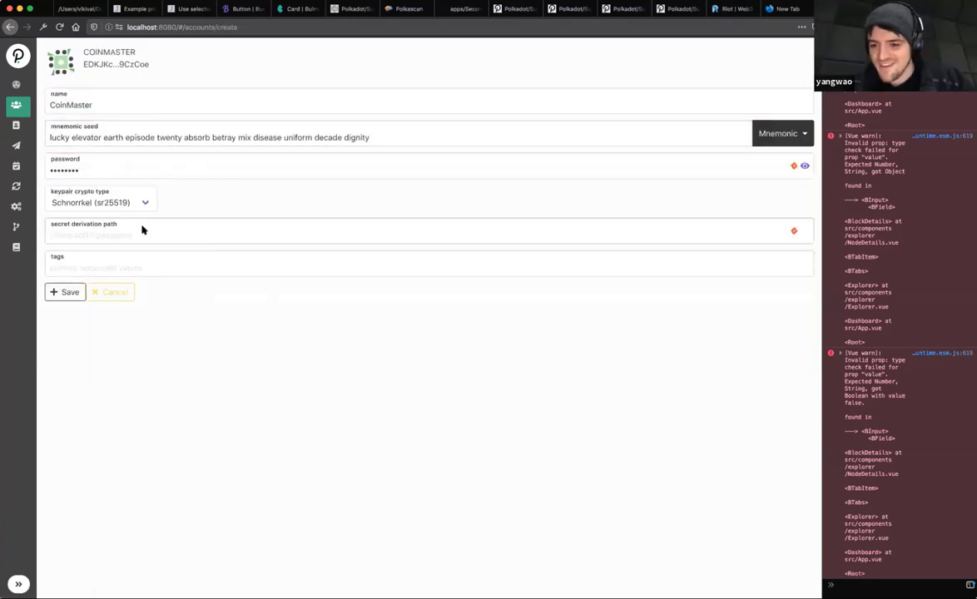
pyautogui.click(140, 271)
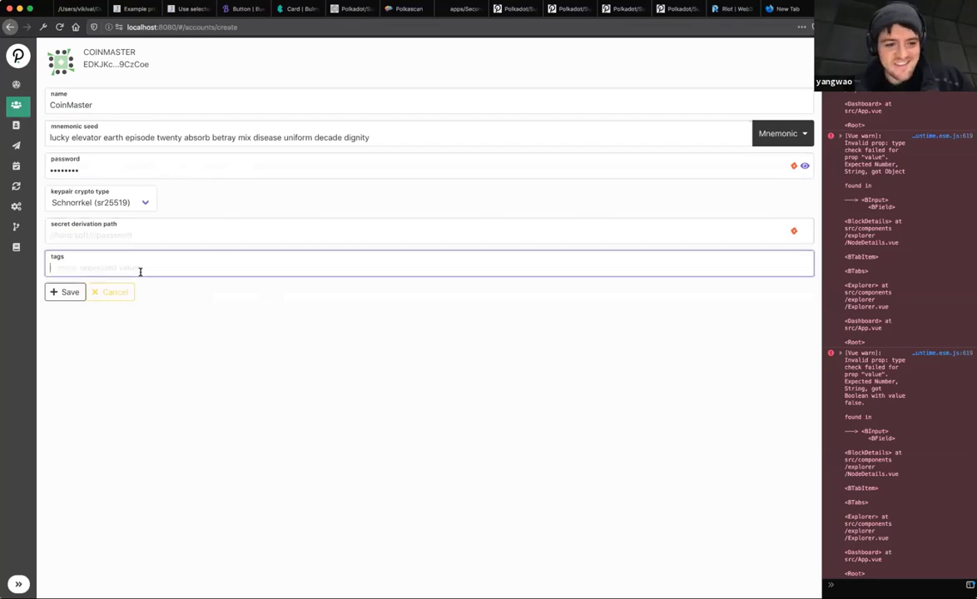
pyautogui.click(57, 290)
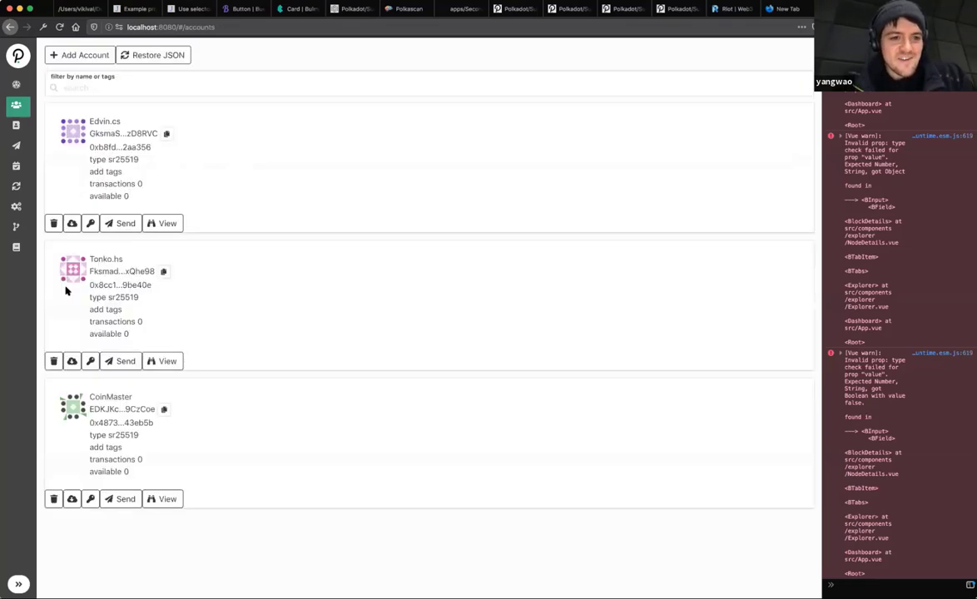
pyautogui.click(164, 409)
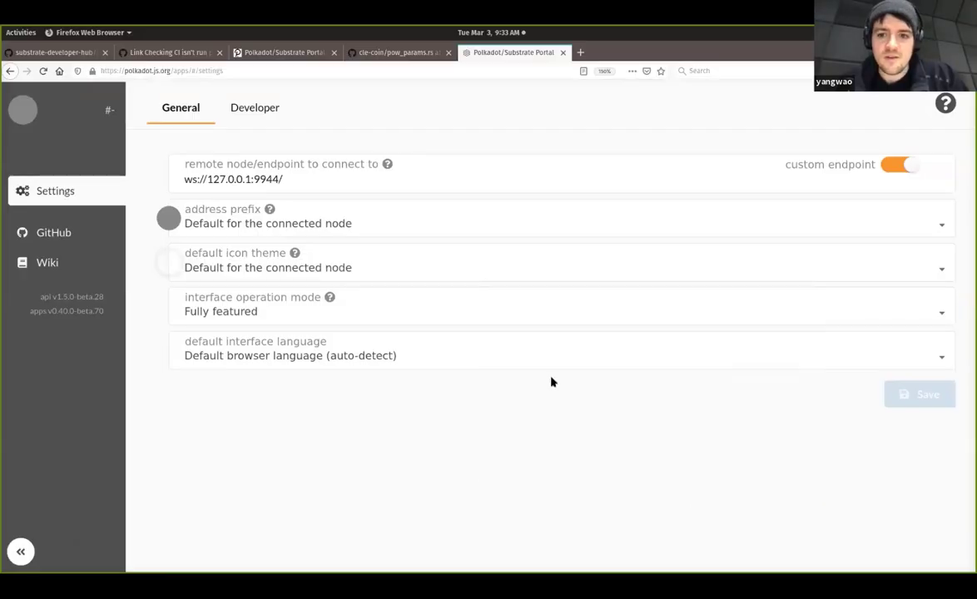
# Step: Set the custom endpoint to wss://cleveland.bootnodes.net and save and reload
pyautogui.click(291, 179)
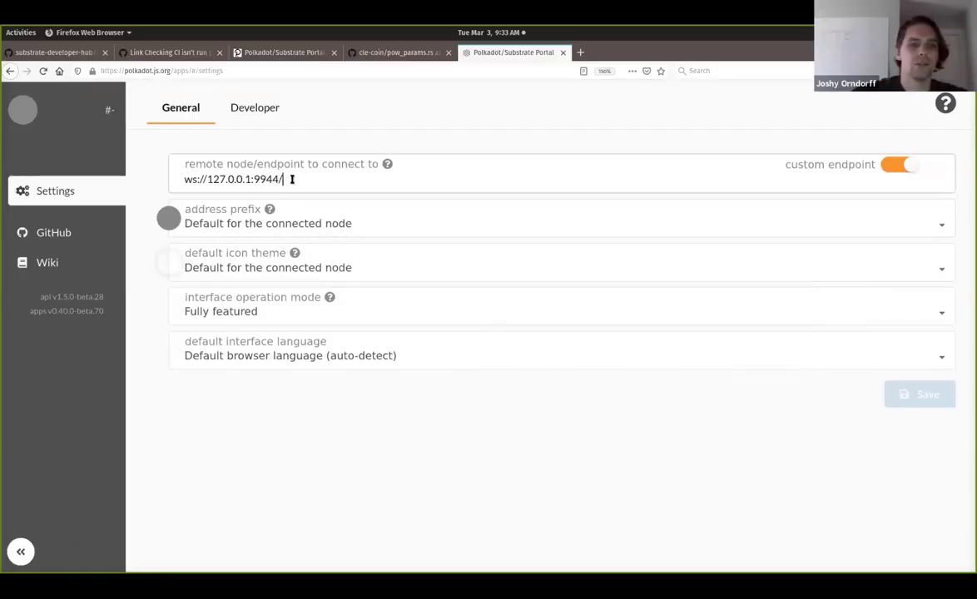
pyautogui.hotkey('ctrl', 'a')
pyautogui.write('w')
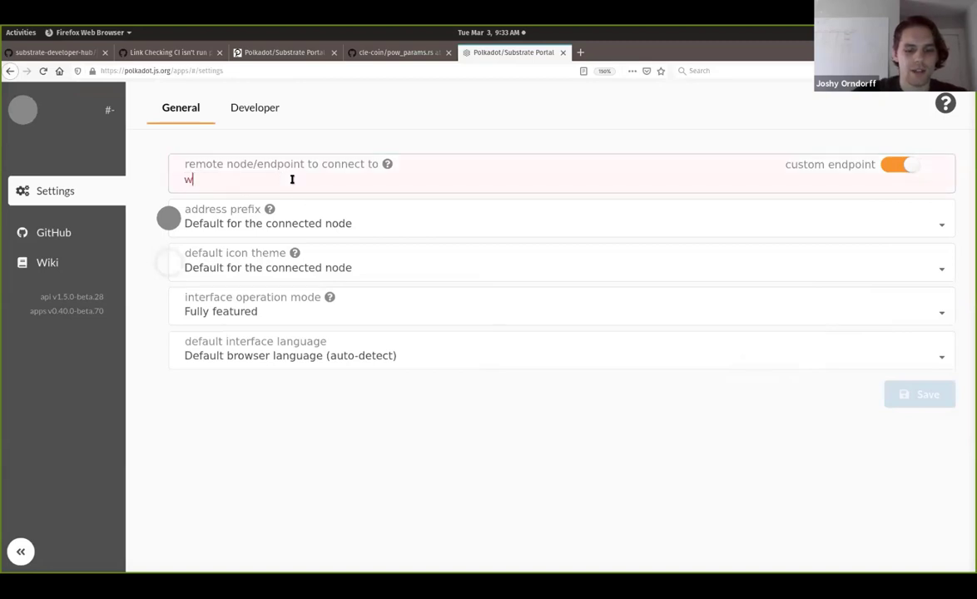
pyautogui.write('ss://cle')
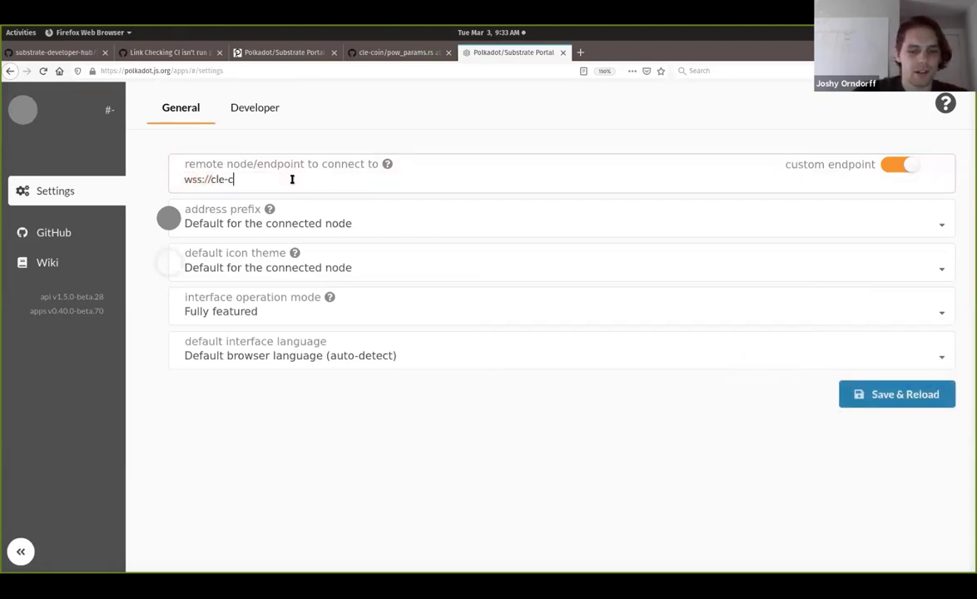
pyautogui.write('veland.')
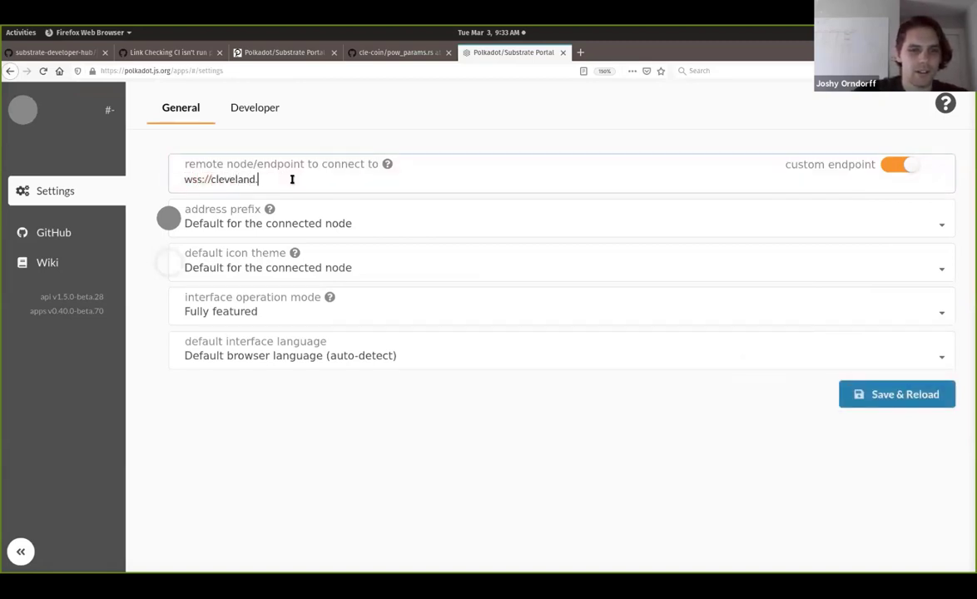
pyautogui.write('bootnodes.')
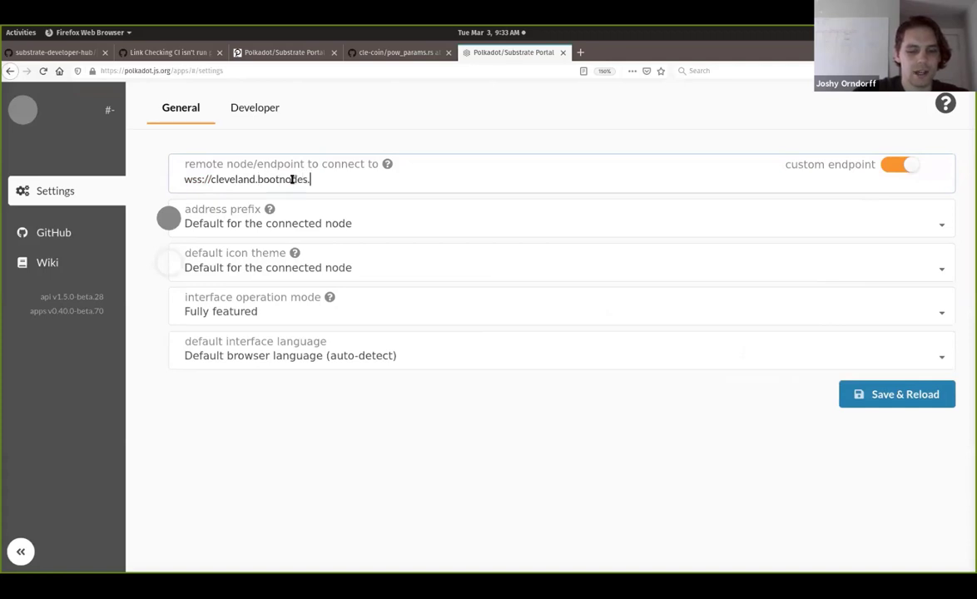
pyautogui.write('net')
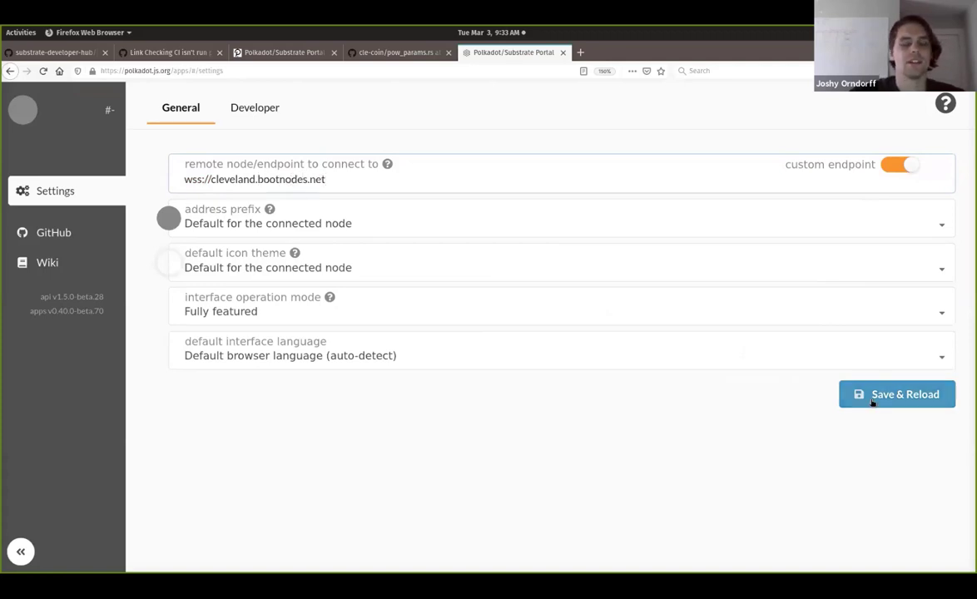
pyautogui.click(873, 402)
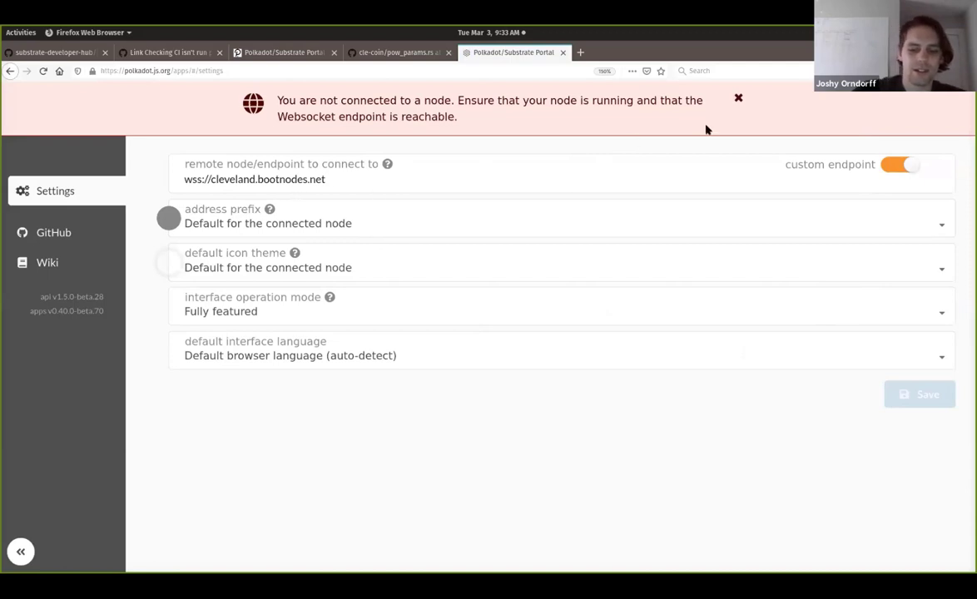
# Step: Check the console errors, correct the endpoint to wss://cleveland.bootnodes.net/node, and reload
pyautogui.hotkey('ctrl', 'shift', 'k')
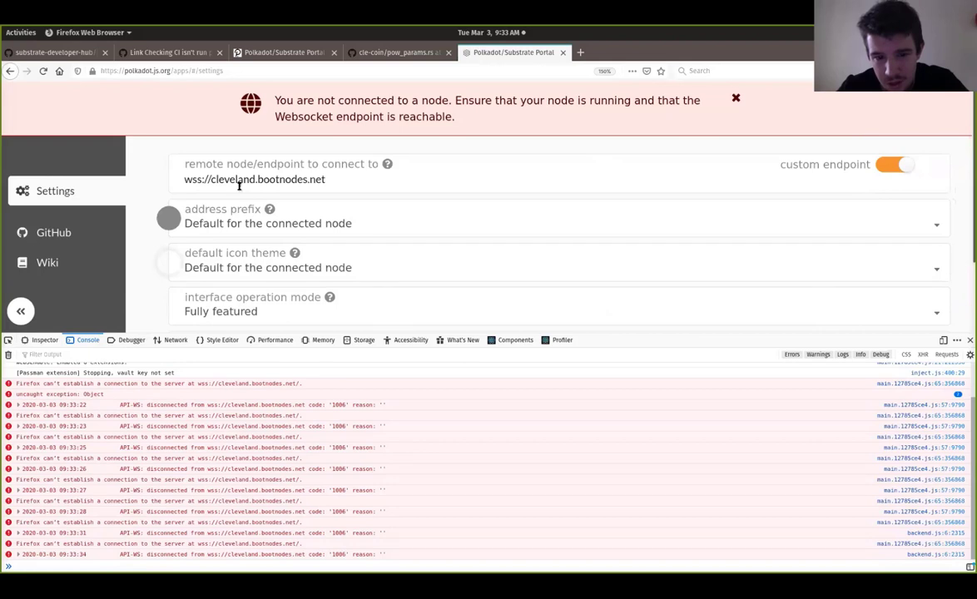
pyautogui.click(349, 179)
pyautogui.write('/node')
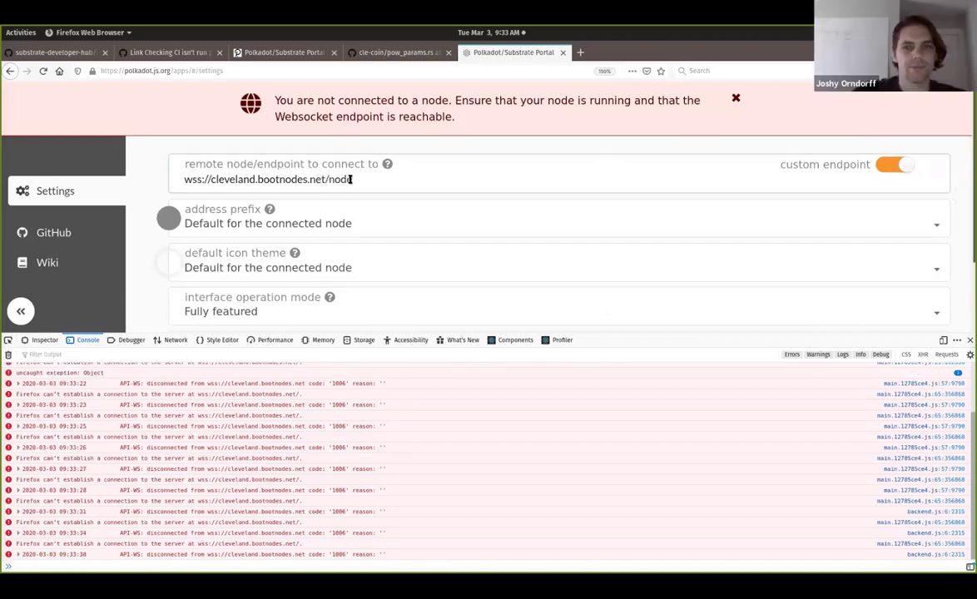
pyautogui.click(969, 340)
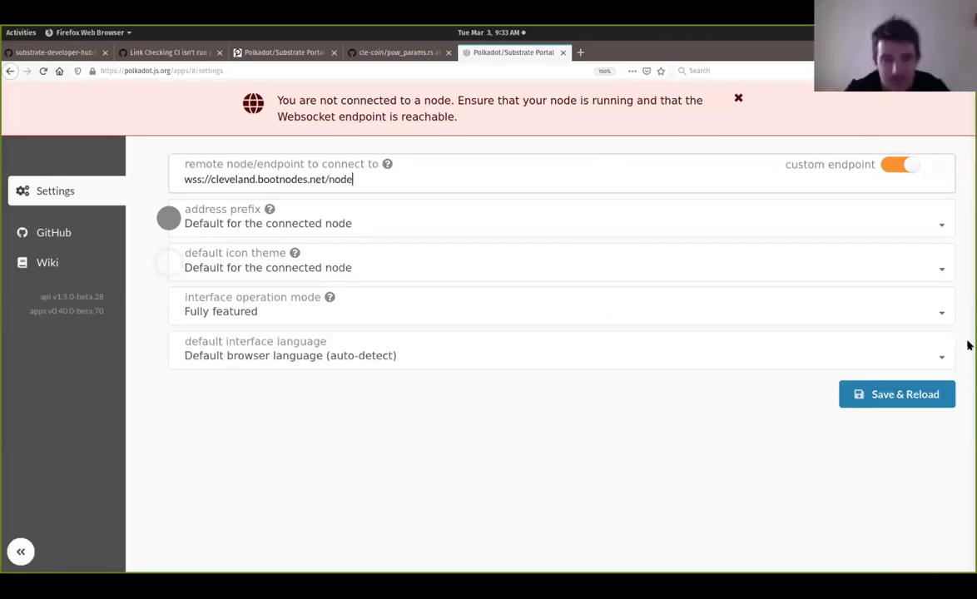
pyautogui.click(907, 395)
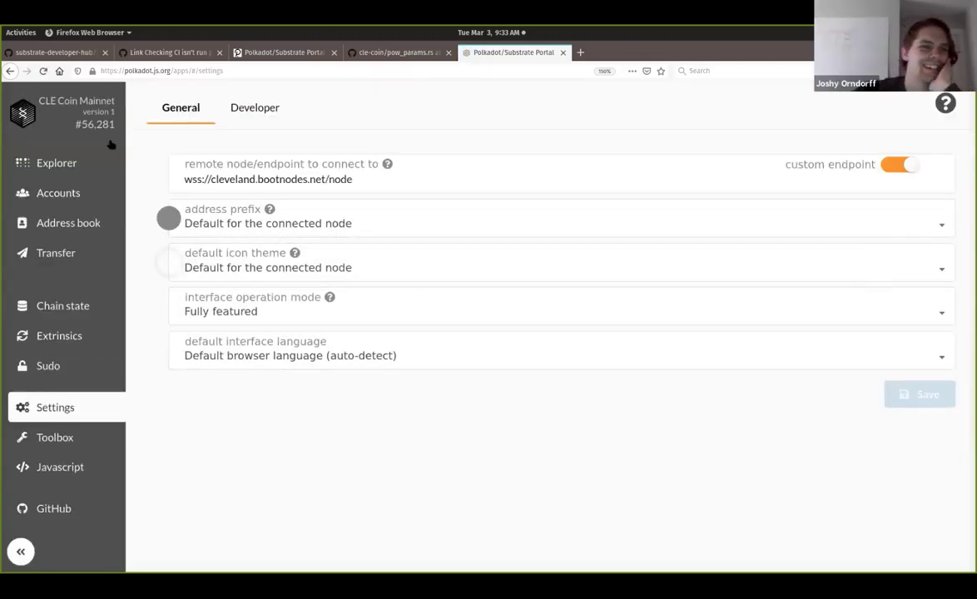
# Step: Start a transfer from ALICE with the new account's pasted address as recipient
pyautogui.click(55, 196)
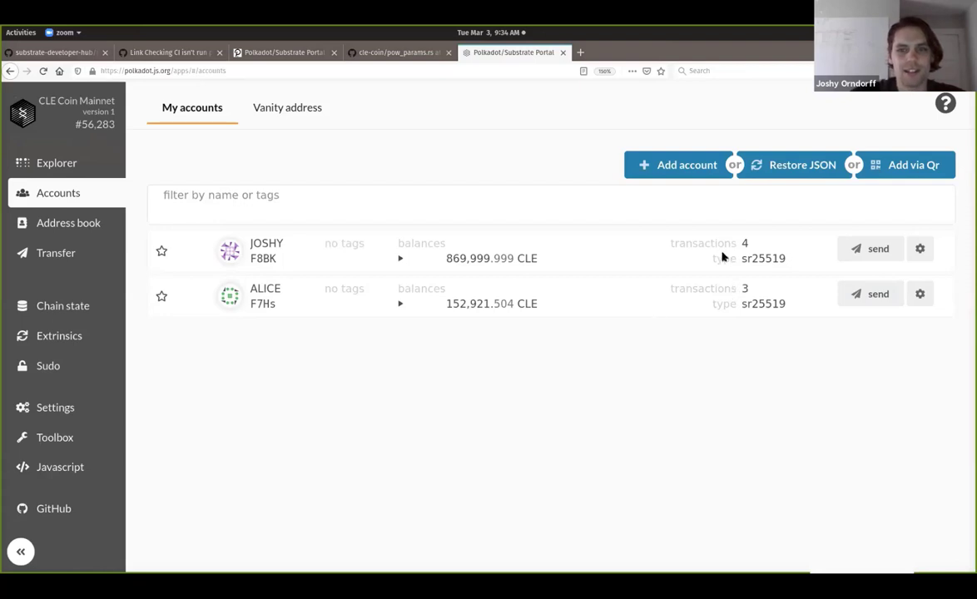
pyautogui.click(883, 248)
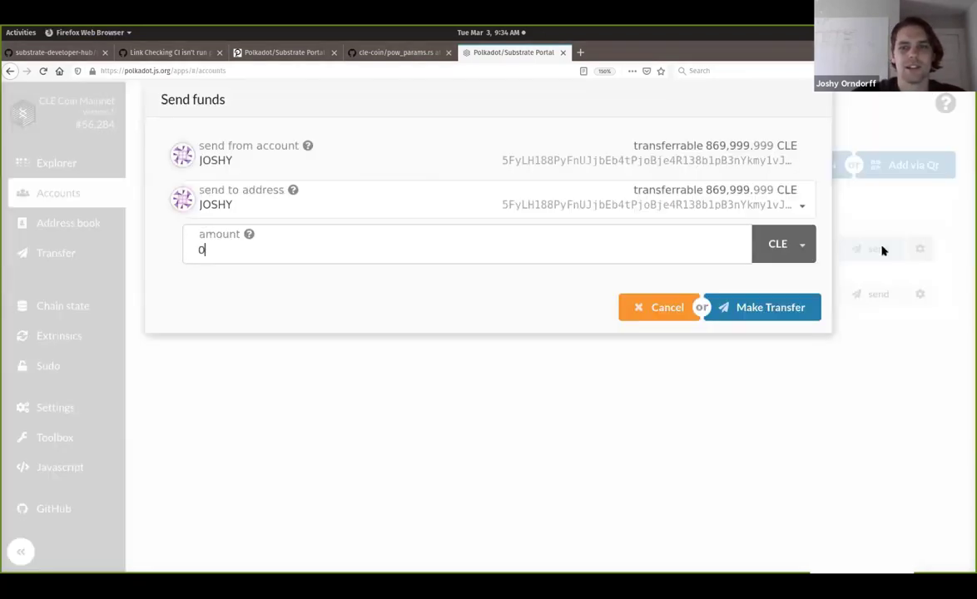
pyautogui.click(674, 307)
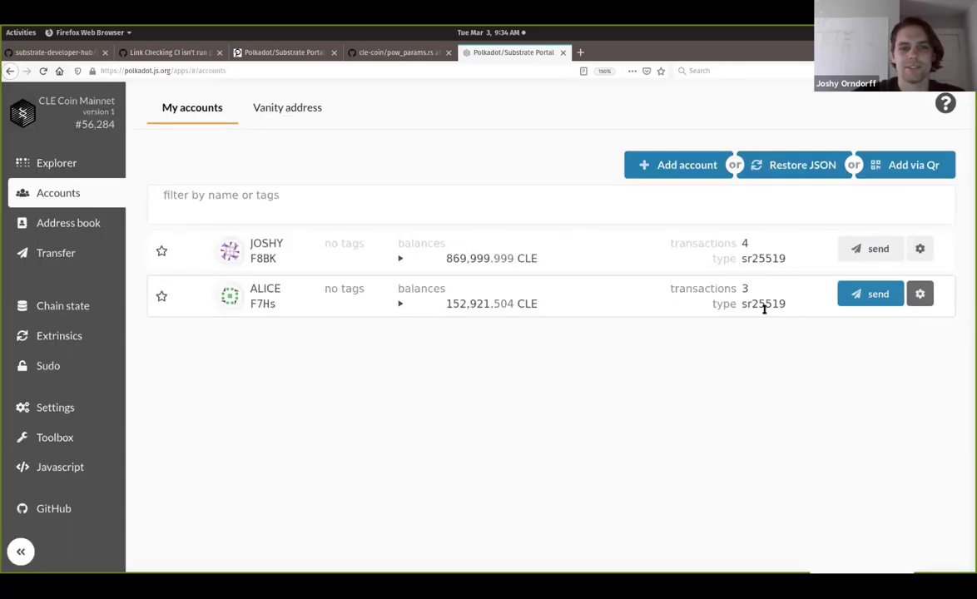
pyautogui.click(861, 298)
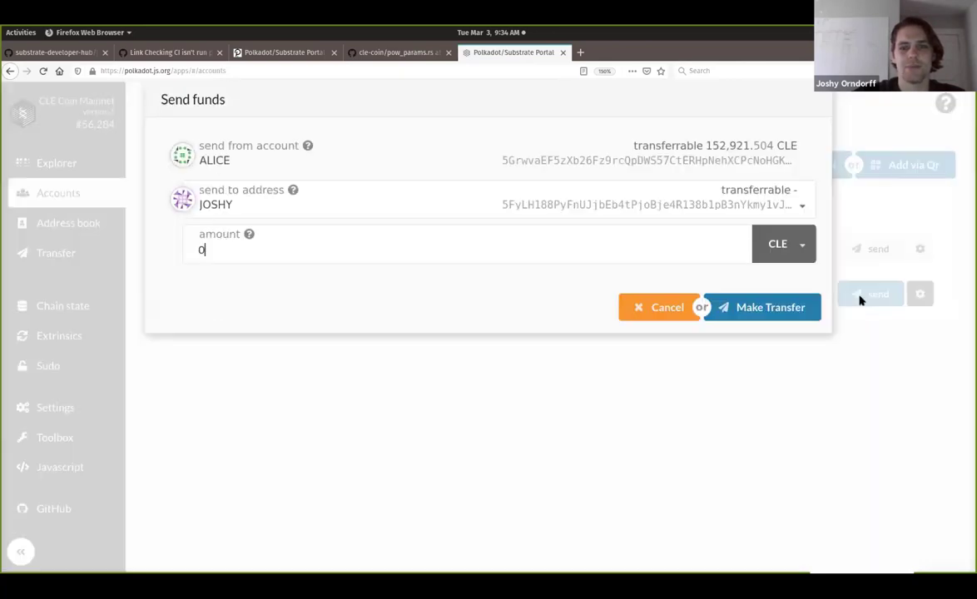
pyautogui.click(372, 205)
pyautogui.hotkey('ctrl', 'v')
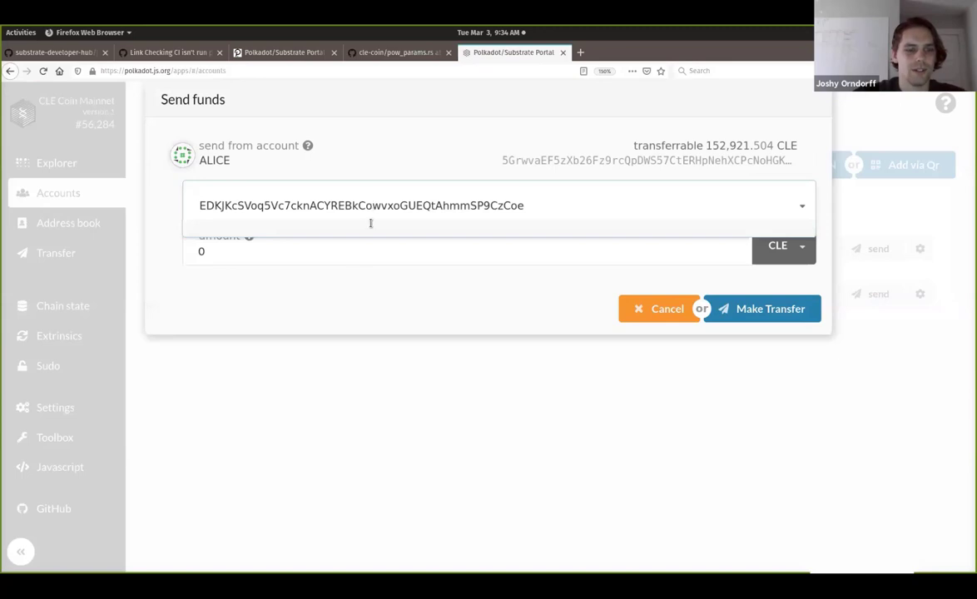
# Step: Enter 100,000 CLE, sign with ALICE's password, and submit the transfer
pyautogui.click(310, 257)
pyautogui.press('BackSpace')
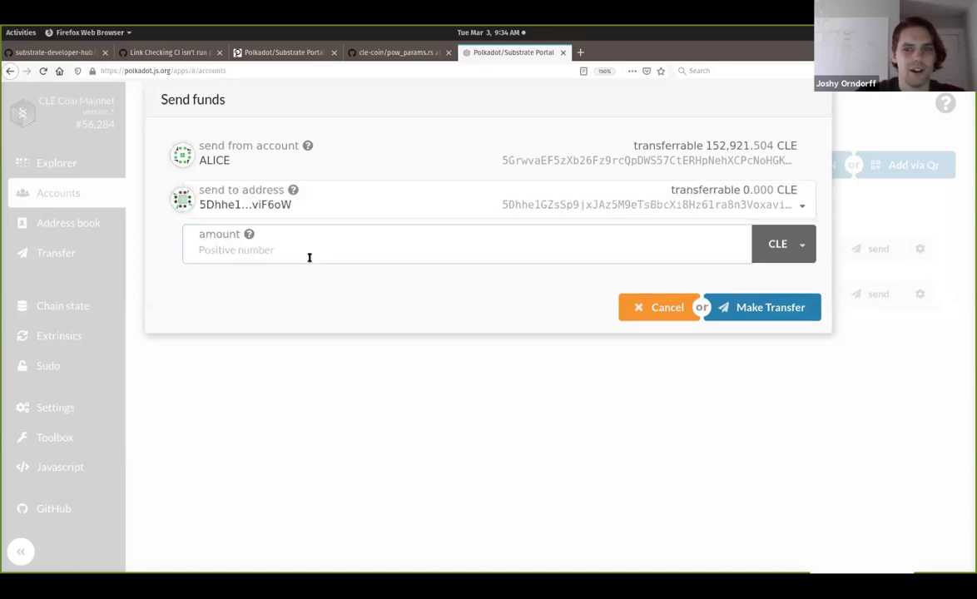
pyautogui.write('100')
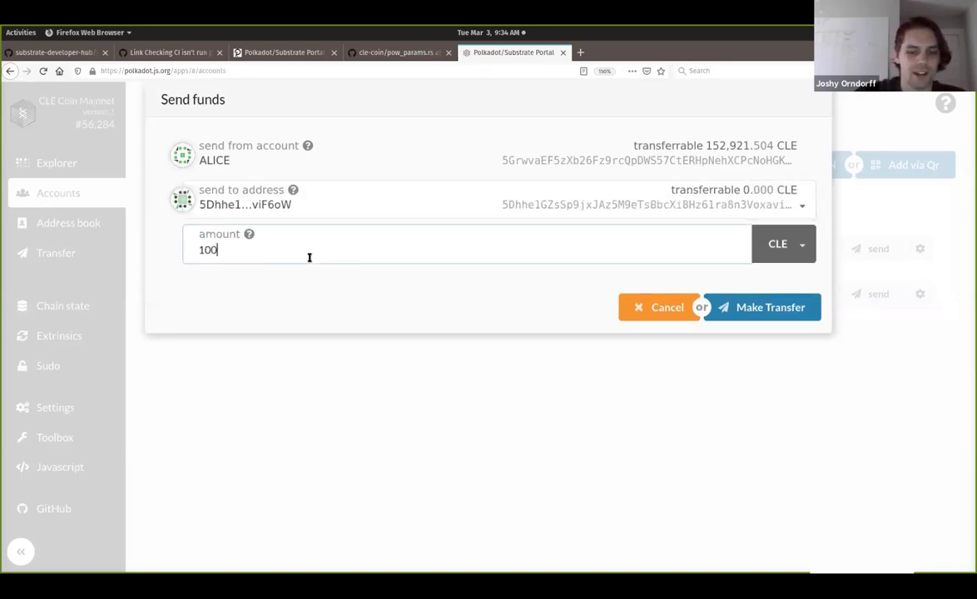
pyautogui.write(',000')
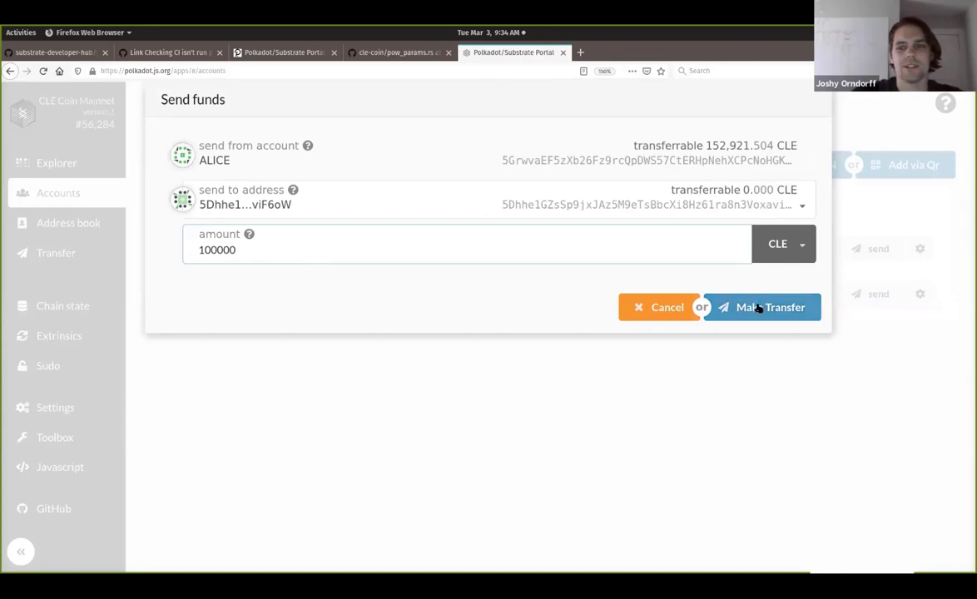
pyautogui.click(760, 307)
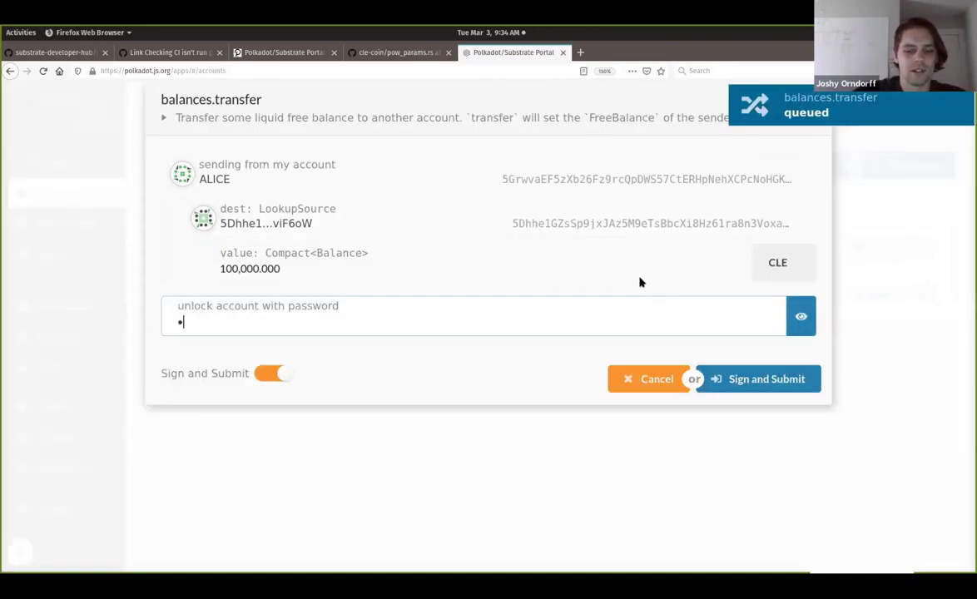
pyautogui.click(742, 382)
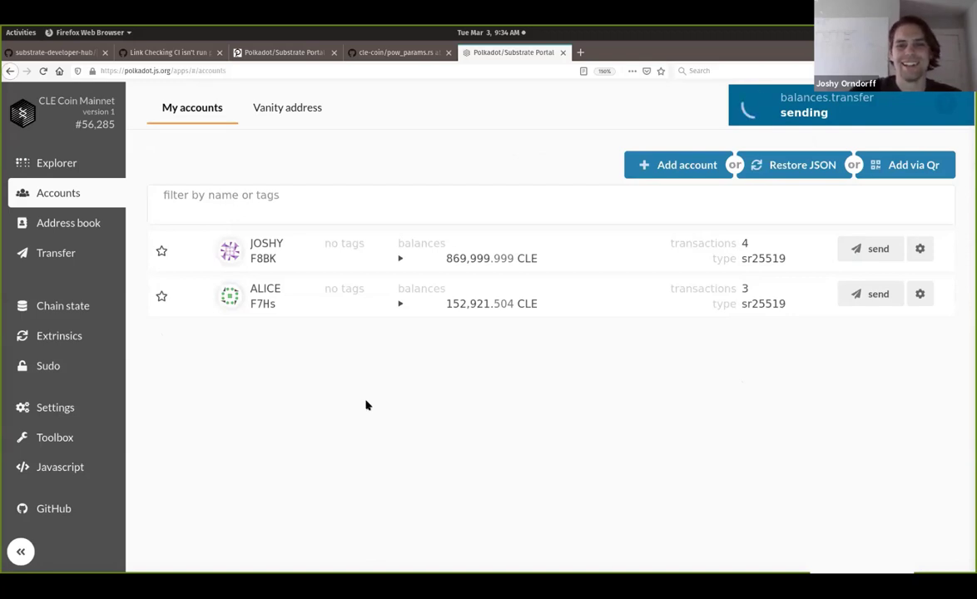
pyautogui.hotkey('ctrl', 't')
# Step: Open the CLE Coin Mainnet telemetry dashboard in the new tab
pyautogui.write('telemetry.polkadot.io/')
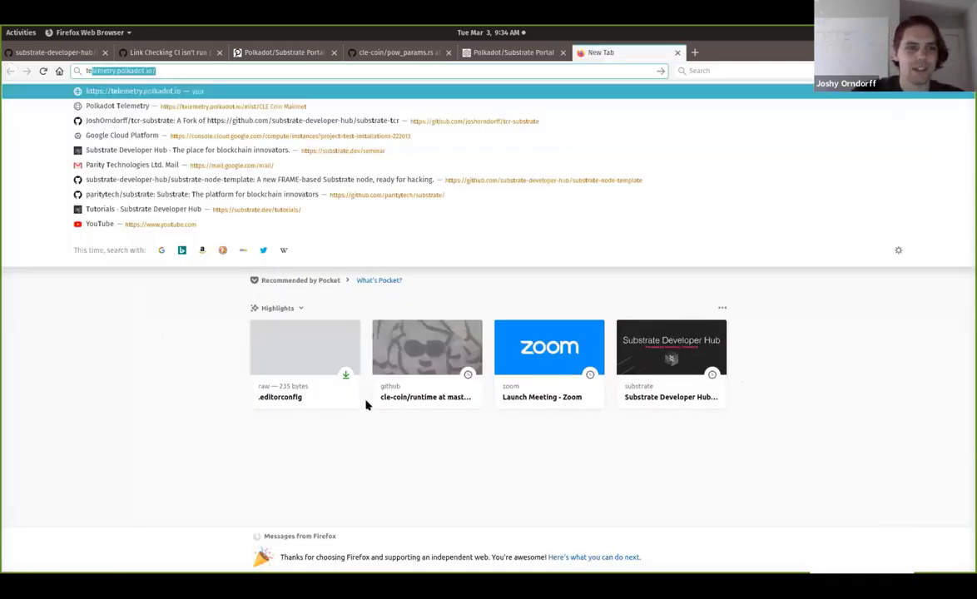
pyautogui.press('Down')
pyautogui.press('Down')
pyautogui.press('Down')
pyautogui.press('Down')
pyautogui.press('Down')
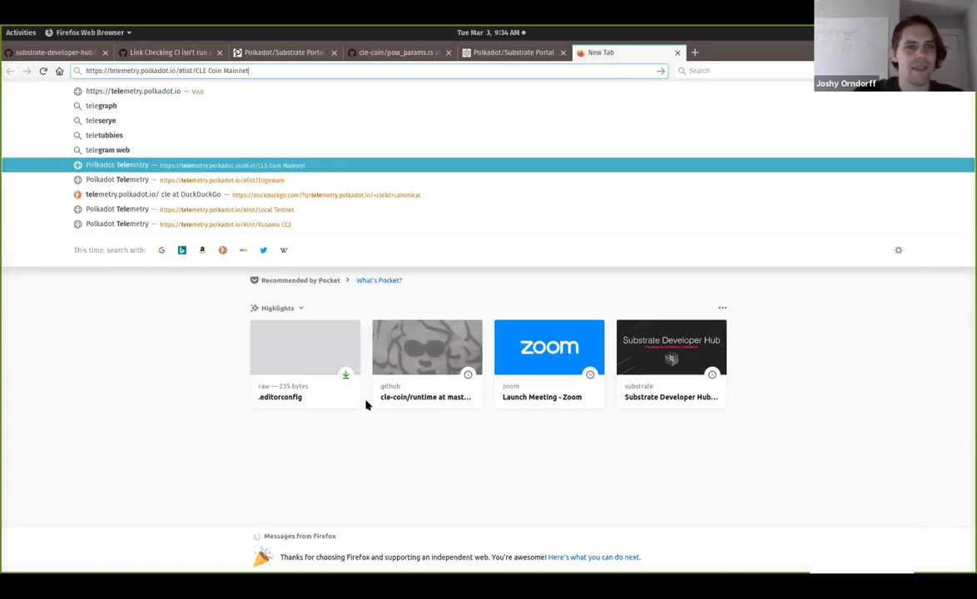
pyautogui.press('Return')
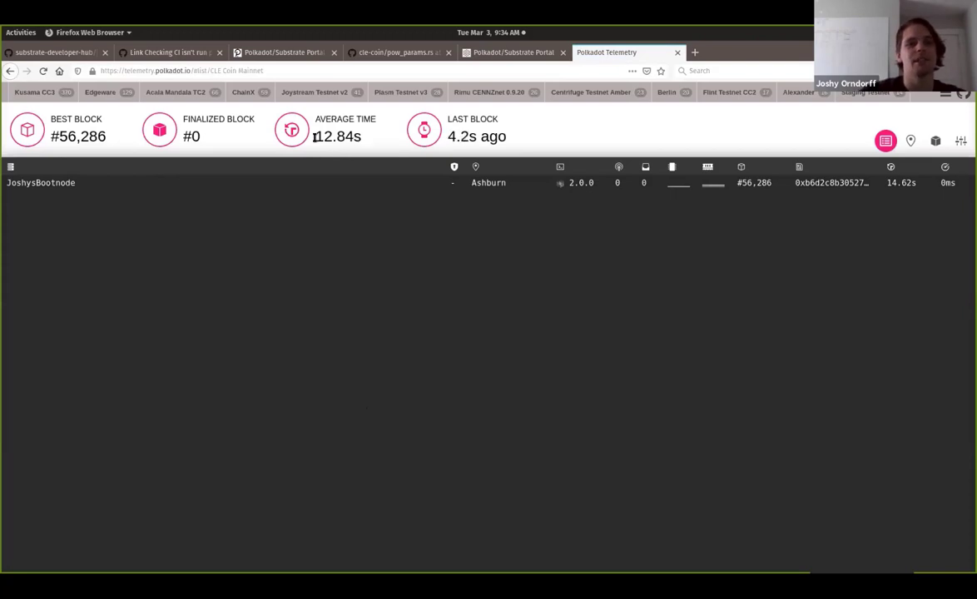
pyautogui.click(521, 55)
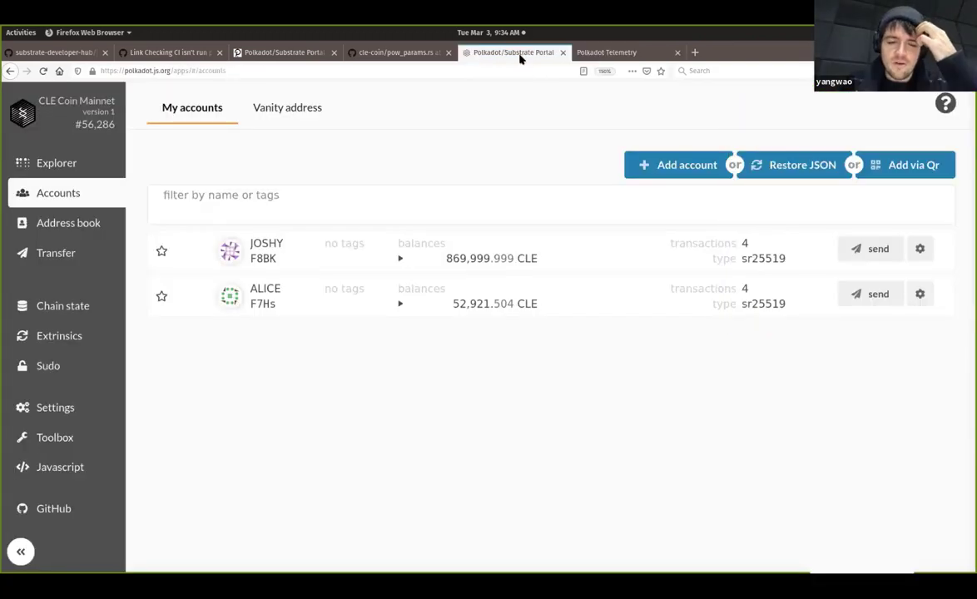
pyautogui.click(618, 55)
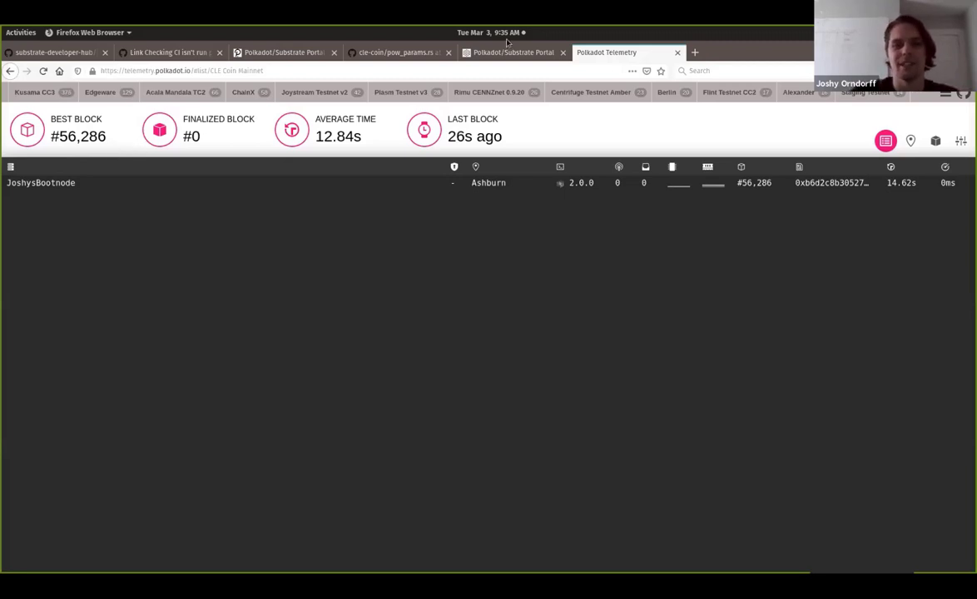
# Step: In the portal's explorer, open the details of block 56,285
pyautogui.click(535, 53)
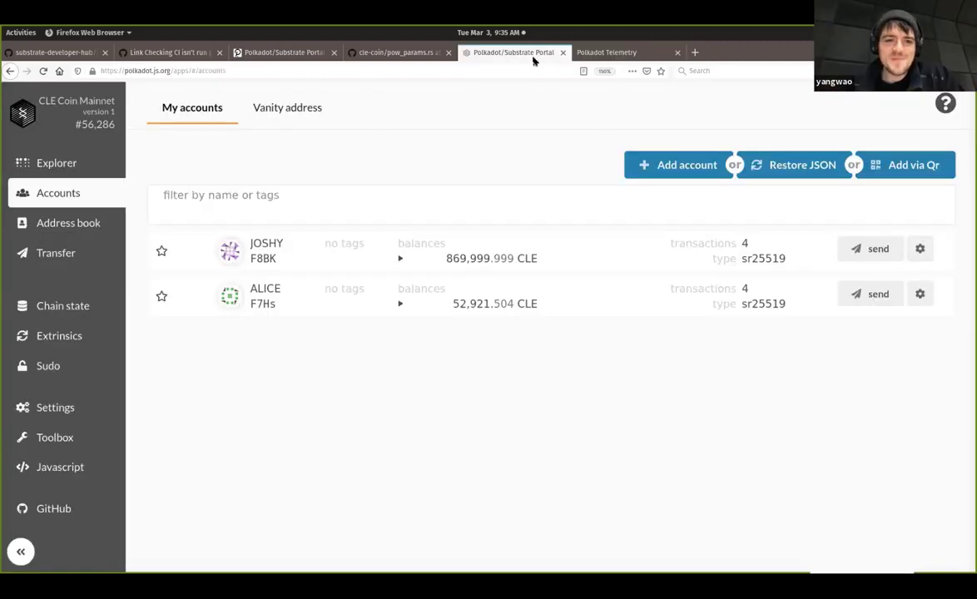
pyautogui.click(75, 164)
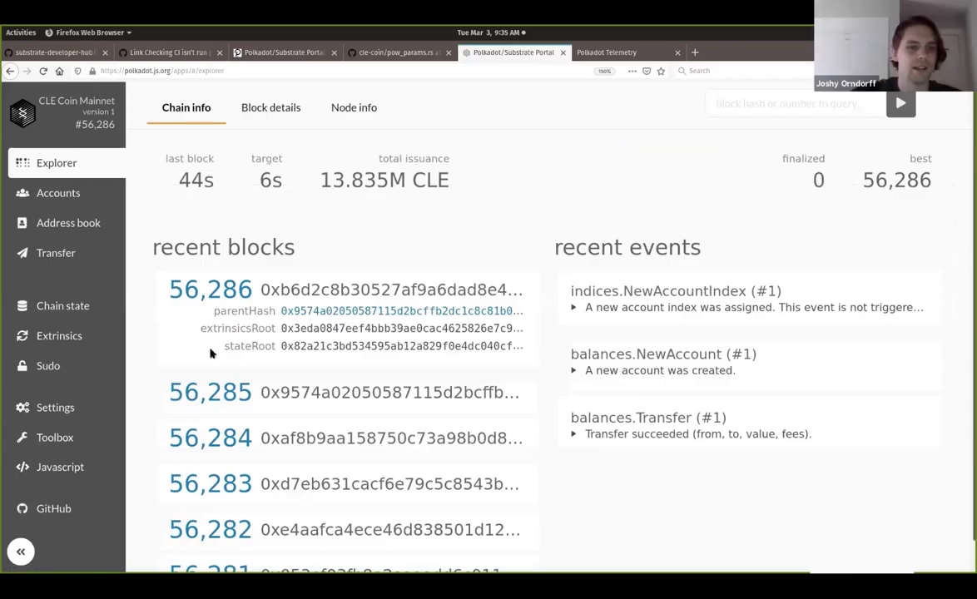
pyautogui.click(212, 393)
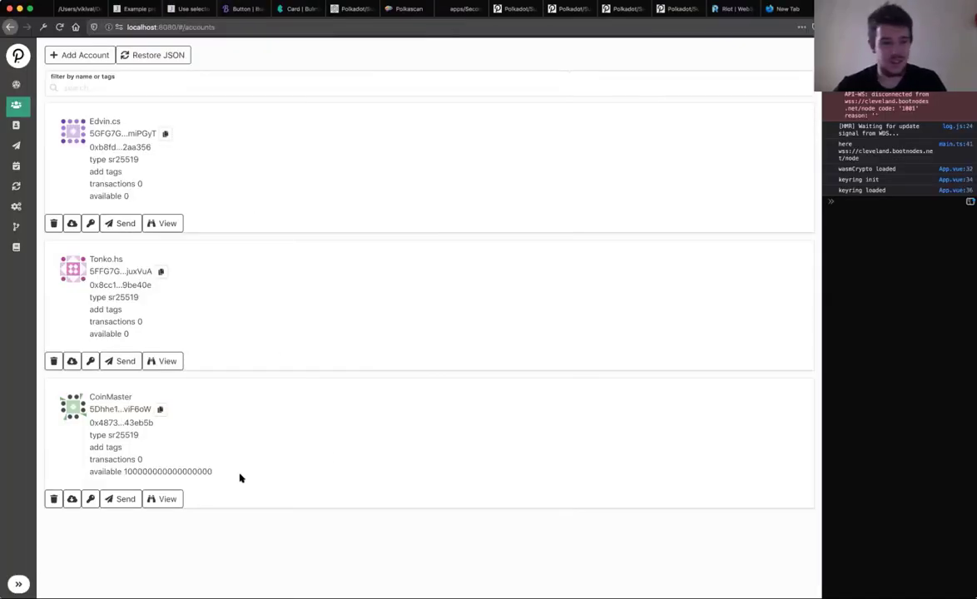
# Step: Highlight CoinMaster's available balance in the account list, then deselect it
pyautogui.moveTo(214, 472); pyautogui.dragTo(126, 473)
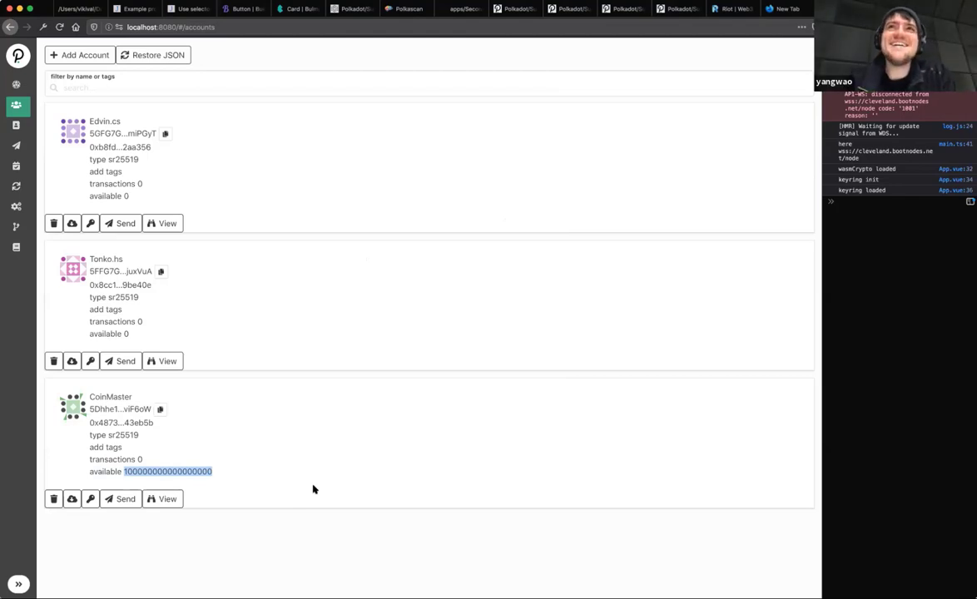
pyautogui.click(288, 529)
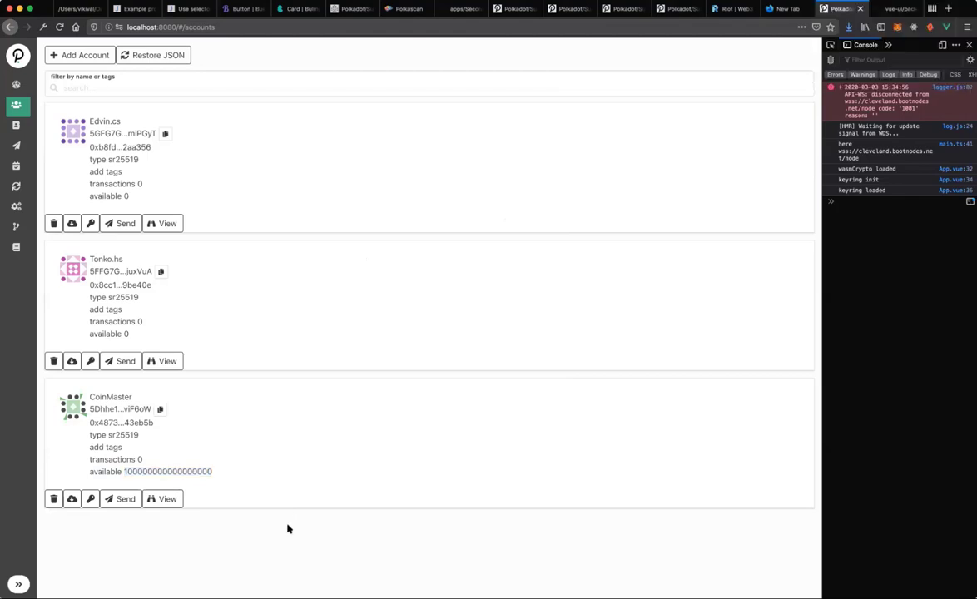